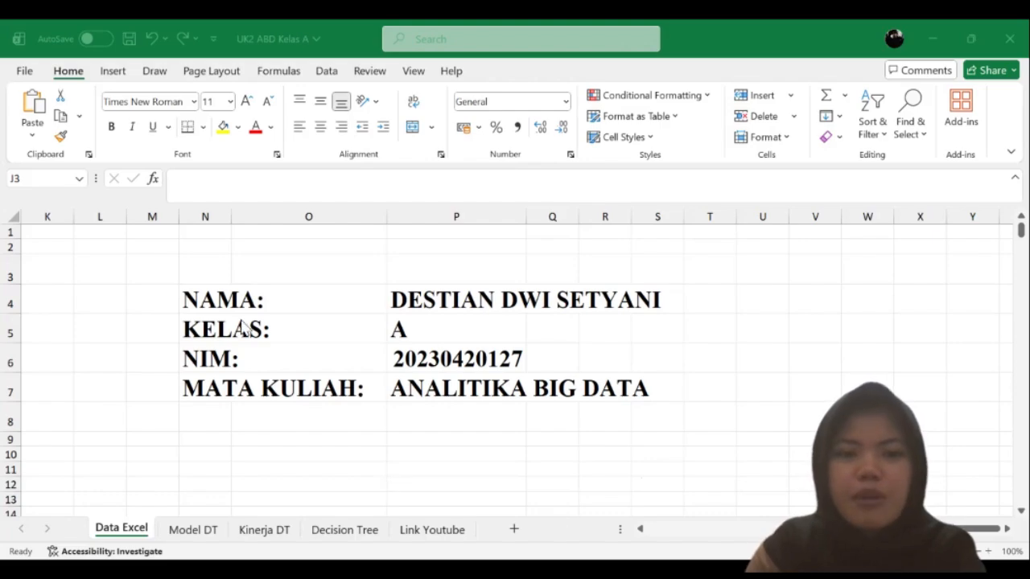
Examine the attribute columns and the Fraud label column of the dataset on the Data Excel sheet.
{"action": "scroll", "coordinate": [242, 328], "scroll_direction": "left", "scroll_amount": 10}
{"action": "scroll", "coordinate": [244, 328], "scroll_direction": "right", "scroll_amount": 1}
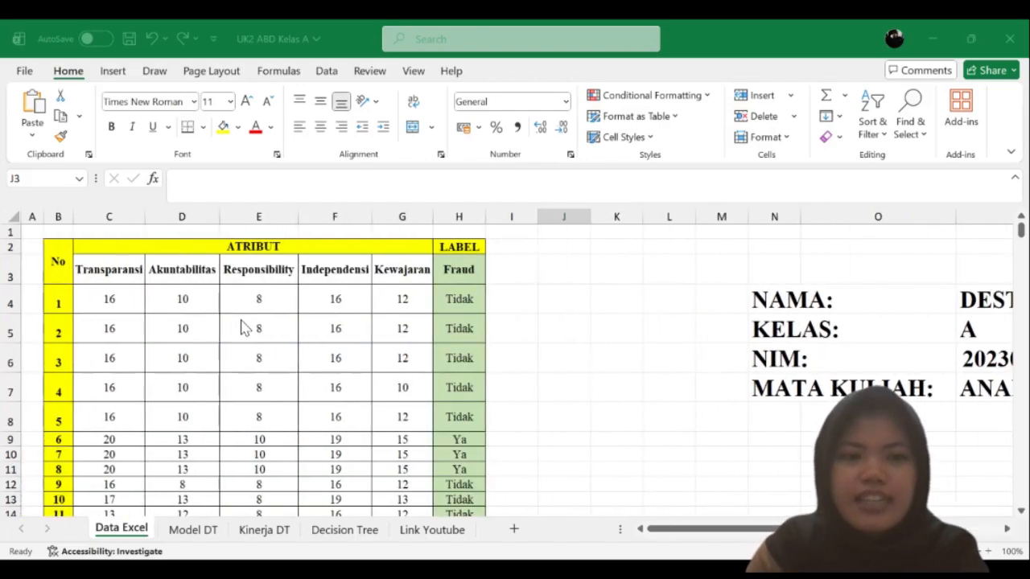
{"action": "scroll", "coordinate": [244, 328], "scroll_direction": "down", "scroll_amount": 1}
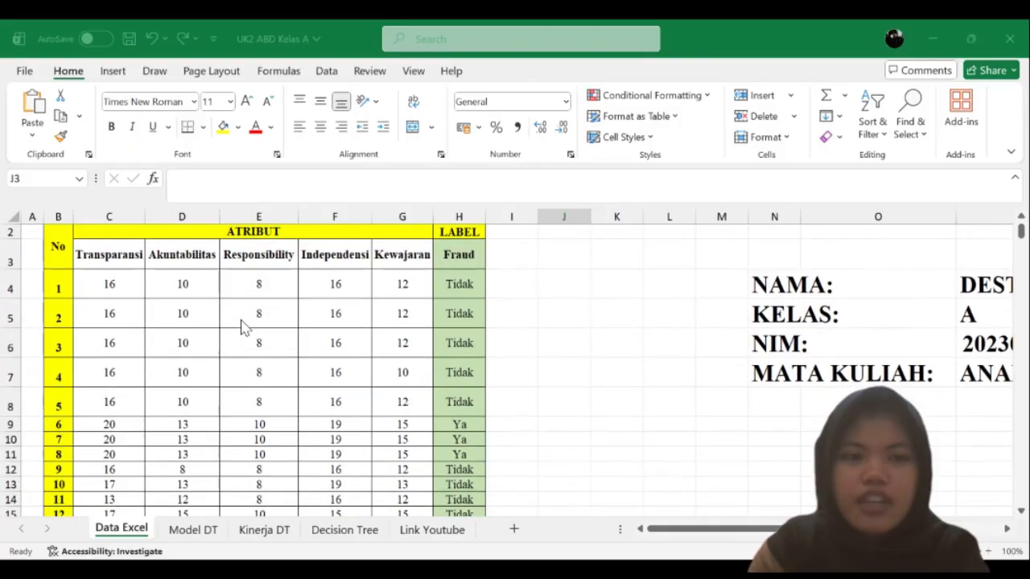
{"action": "scroll", "coordinate": [68, 292], "scroll_direction": "up", "scroll_amount": 1}
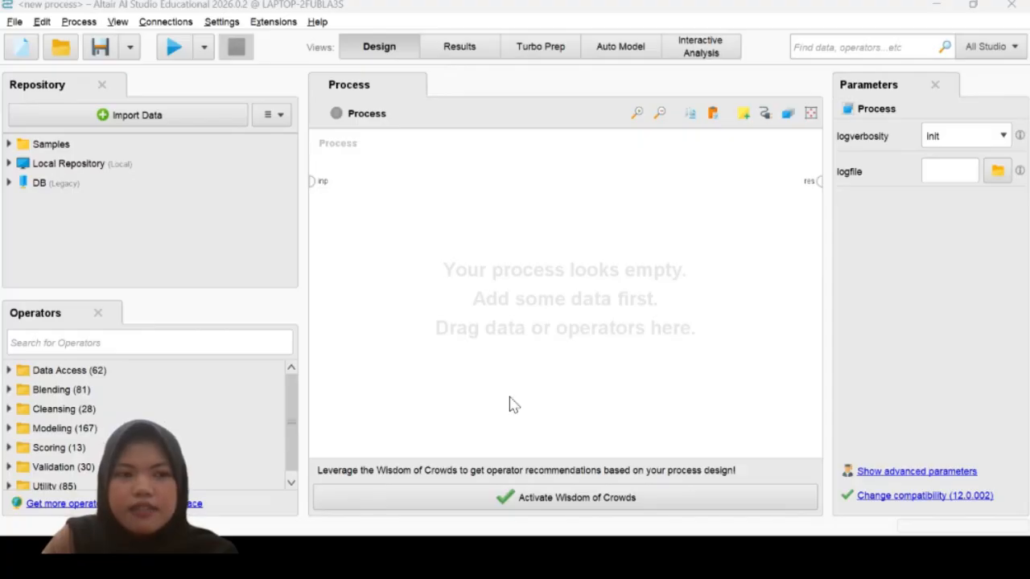
In Altair AI Studio, find the Read Excel operator and place it near the input port of the empty process.
{"action": "left_click", "coordinate": [485, 354]}
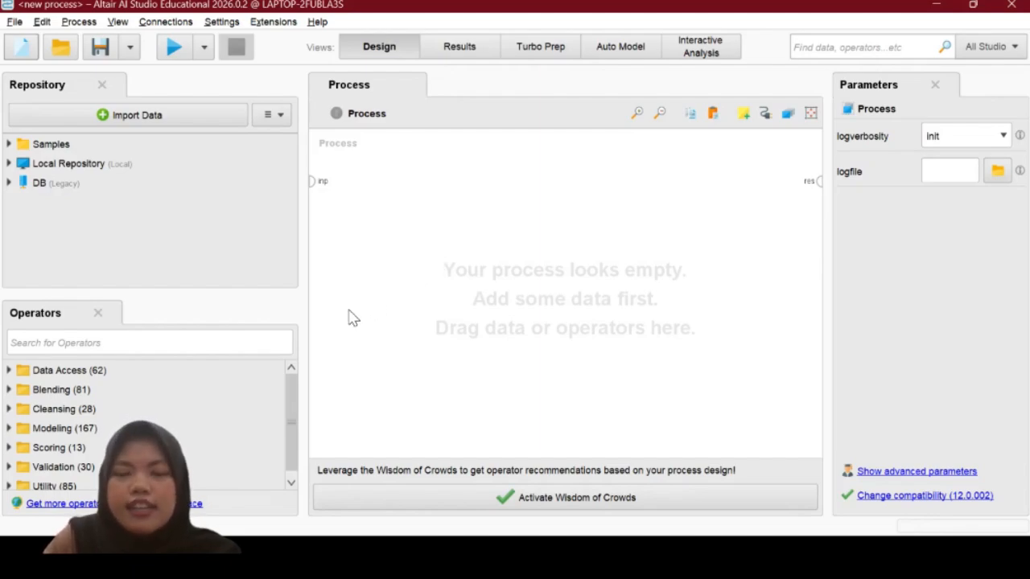
{"action": "left_click", "coordinate": [248, 342]}
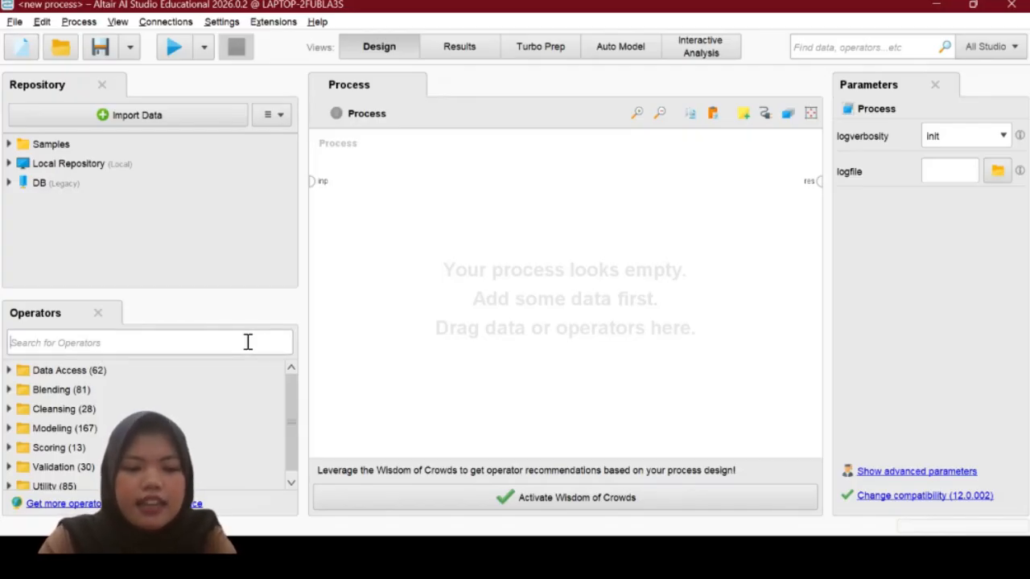
{"action": "type", "text": "read exc"}
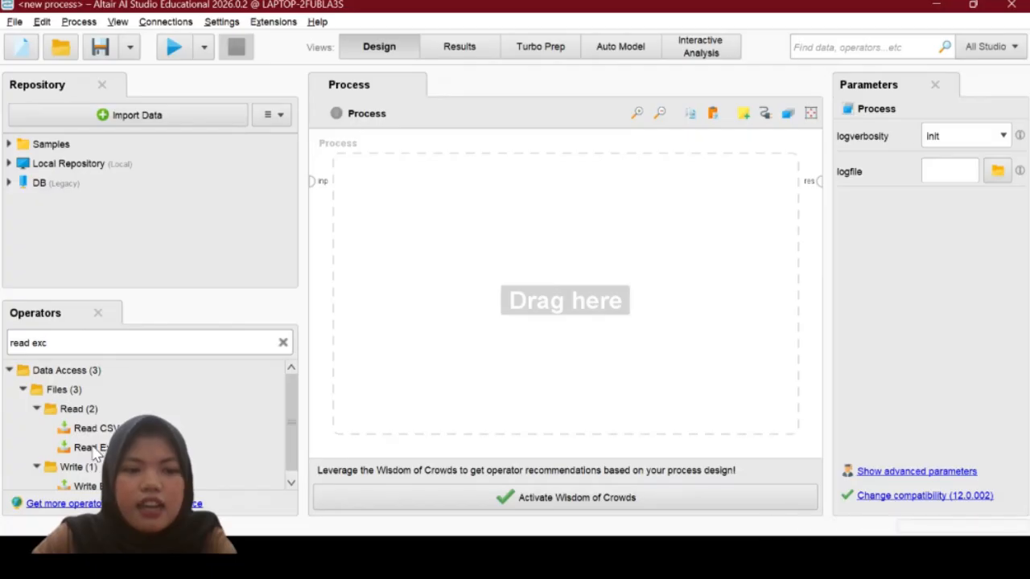
{"action": "left_click_drag", "start_coordinate": [93, 453], "coordinate": [360, 191]}
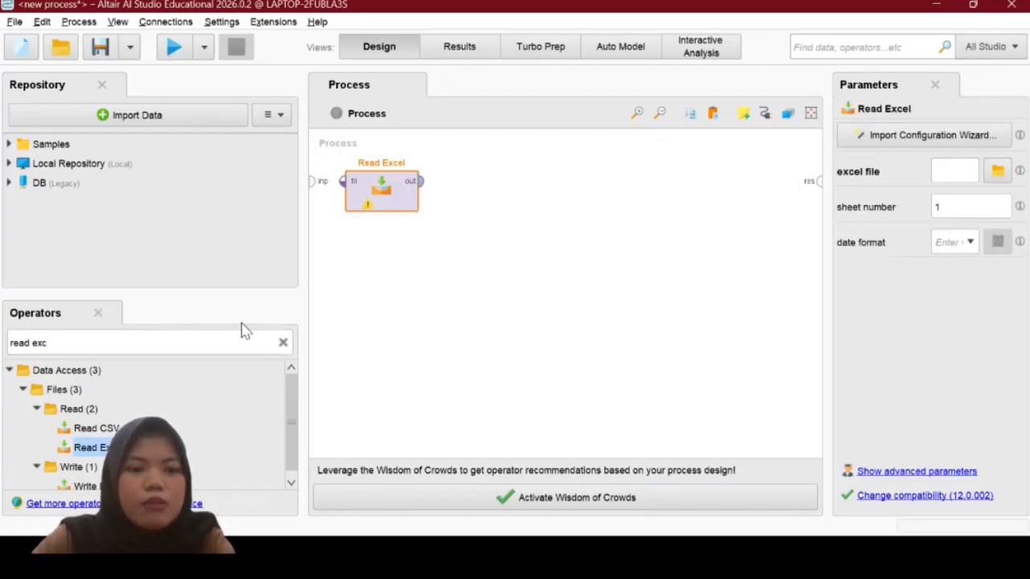
Find the Split Data operator and place it in the process, below and to the right of Read Excel.
{"action": "left_click", "coordinate": [283, 343]}
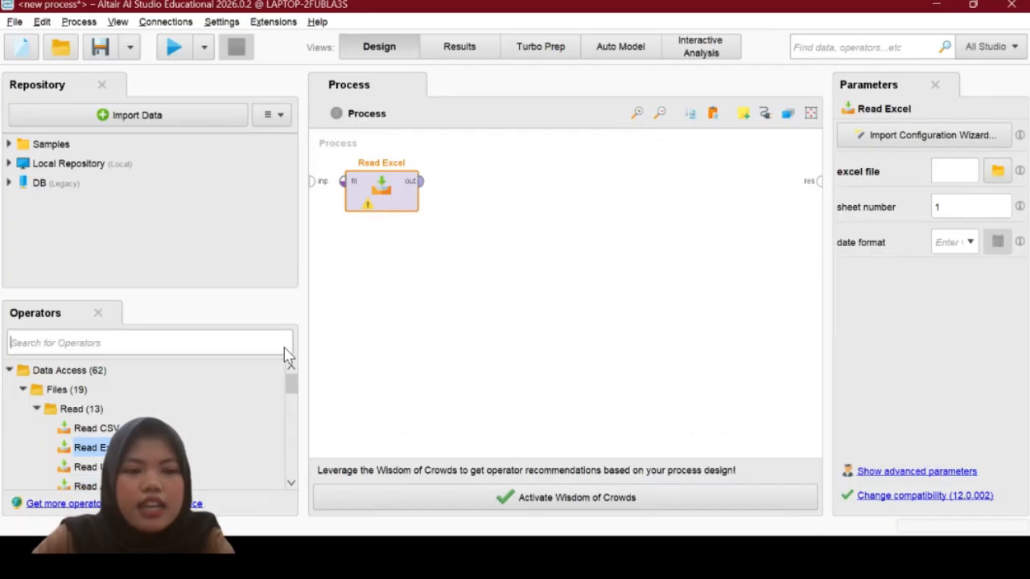
{"action": "type", "text": "split data"}
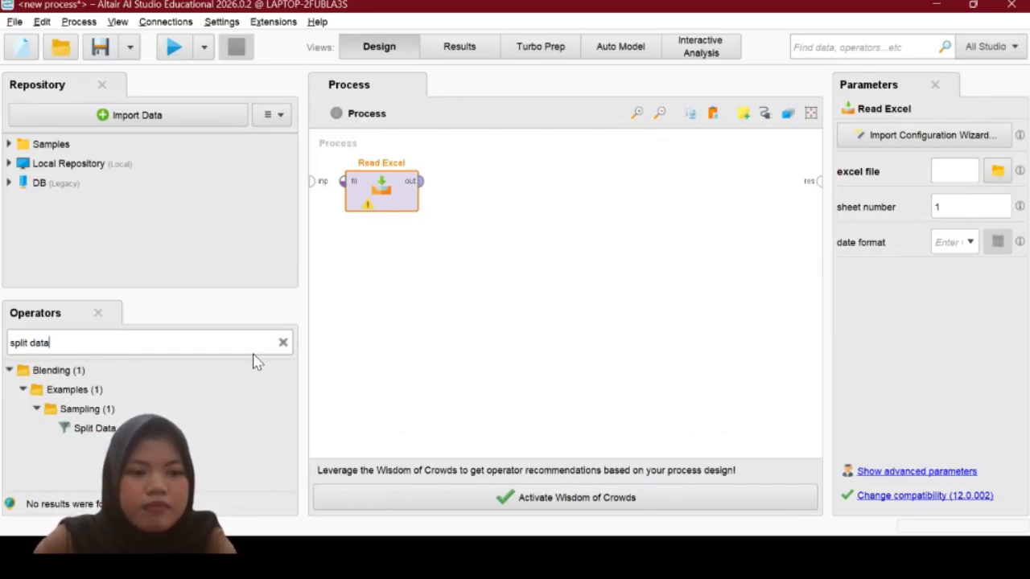
{"action": "left_click_drag", "start_coordinate": [100, 432], "coordinate": [491, 269]}
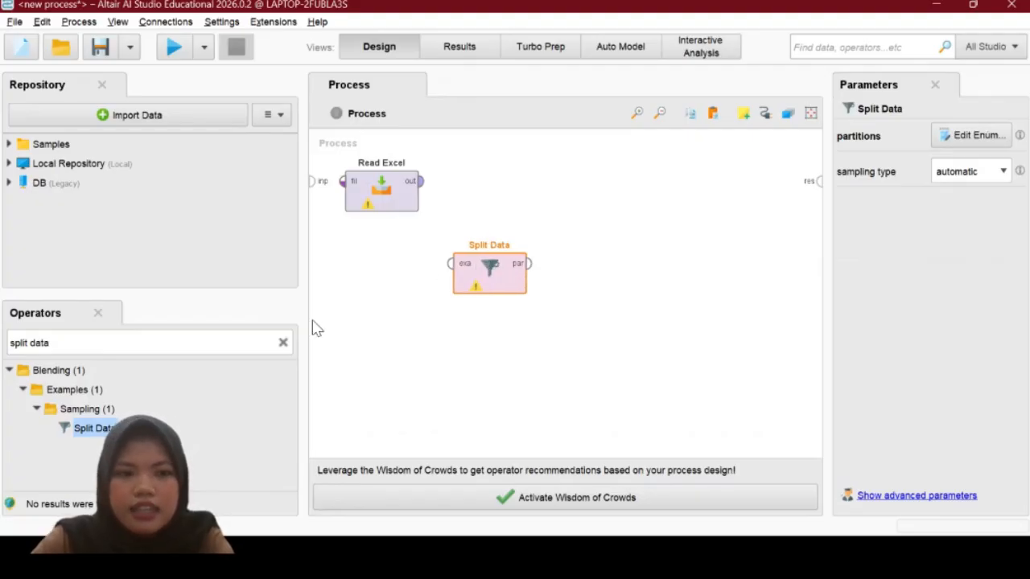
Find the Decision Tree operator and place it in the process, above and to the right of Split Data.
{"action": "left_click", "coordinate": [281, 344]}
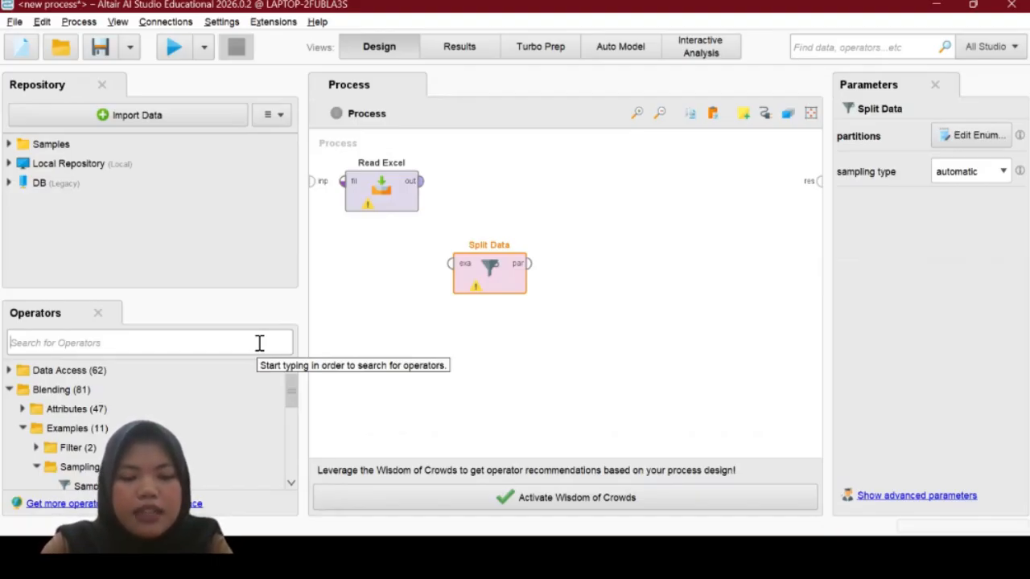
{"action": "type", "text": "de"}
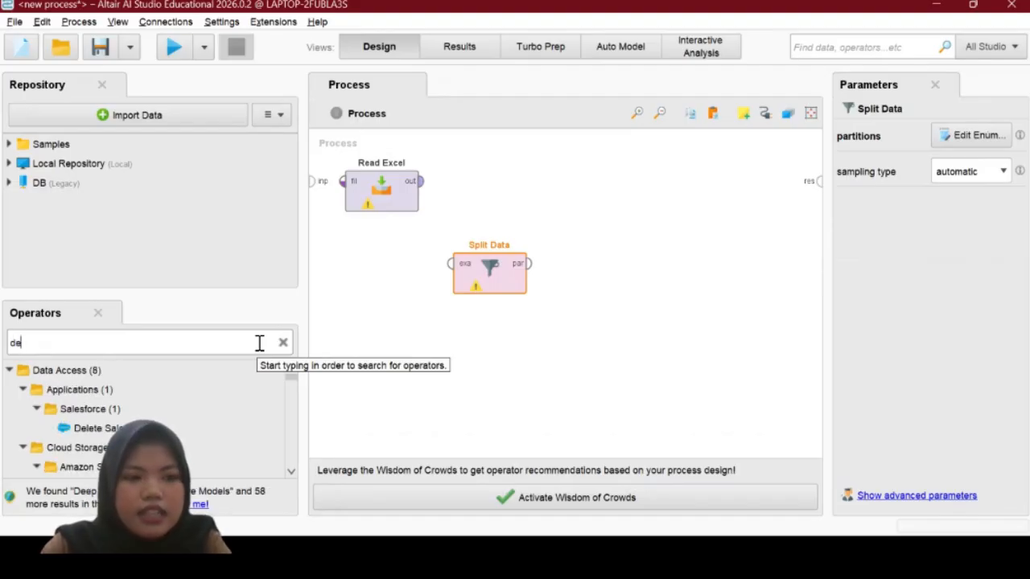
{"action": "type", "text": "cision"}
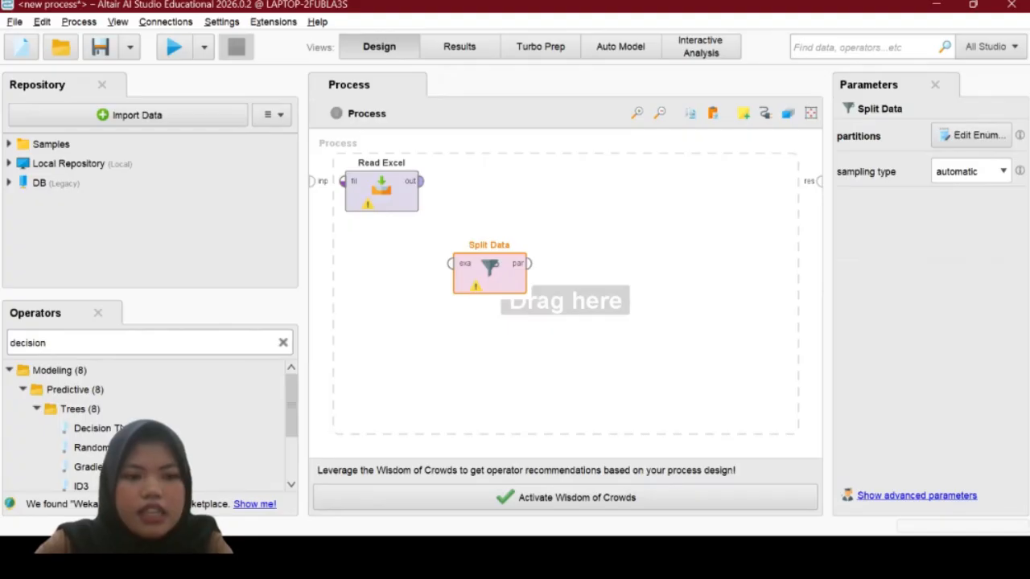
{"action": "left_click_drag", "start_coordinate": [90, 428], "coordinate": [574, 200]}
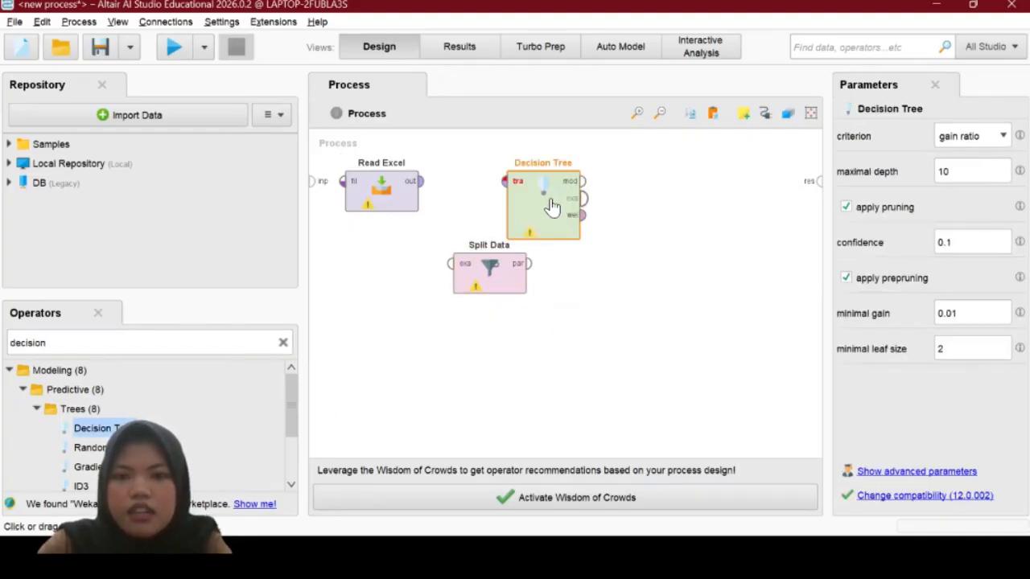
{"action": "left_click", "coordinate": [487, 273]}
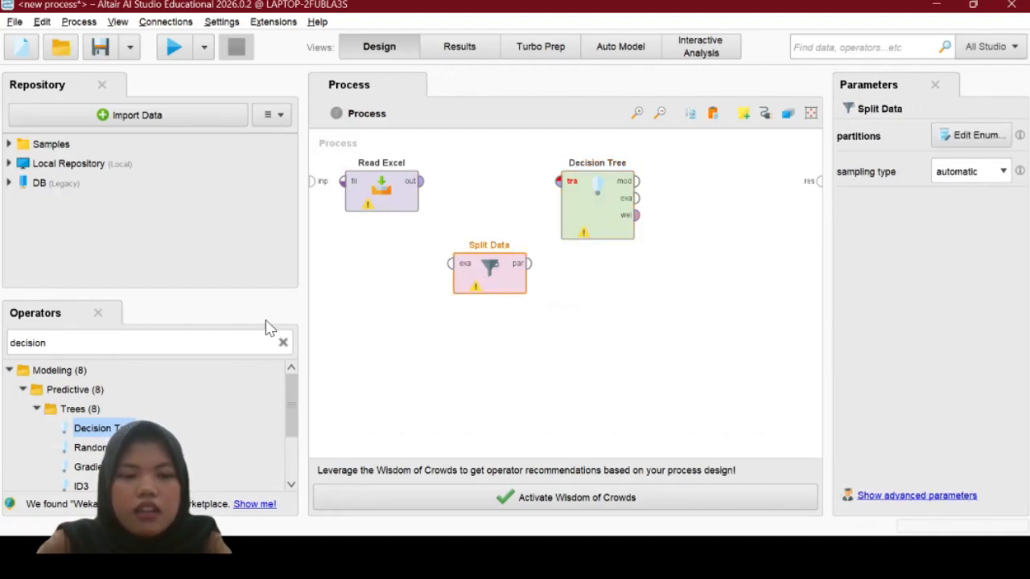
Find the Apply Model operator and place it in the process, below and to the right of Decision Tree.
{"action": "double_click", "coordinate": [240, 342]}
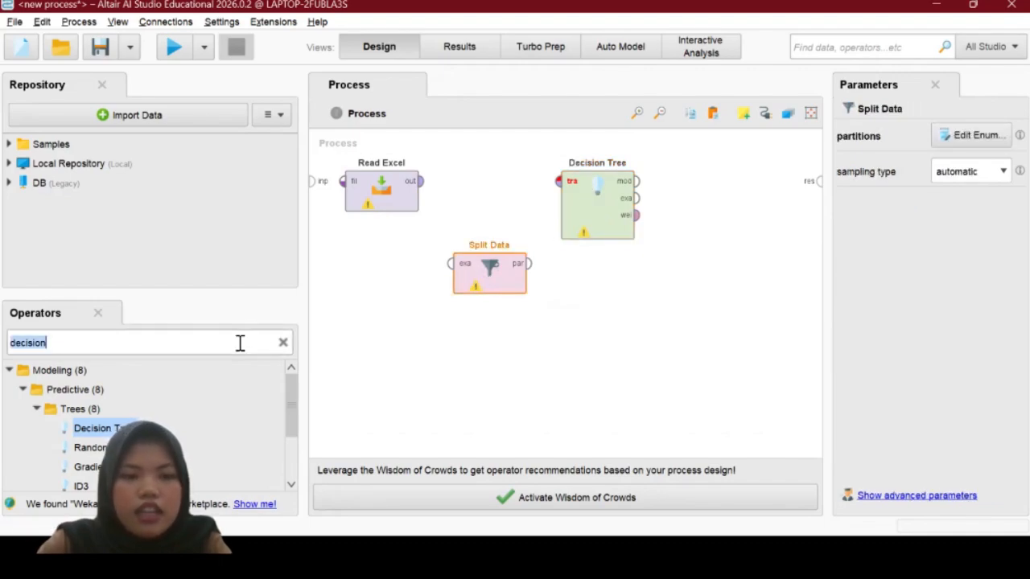
{"action": "left_click", "coordinate": [284, 343]}
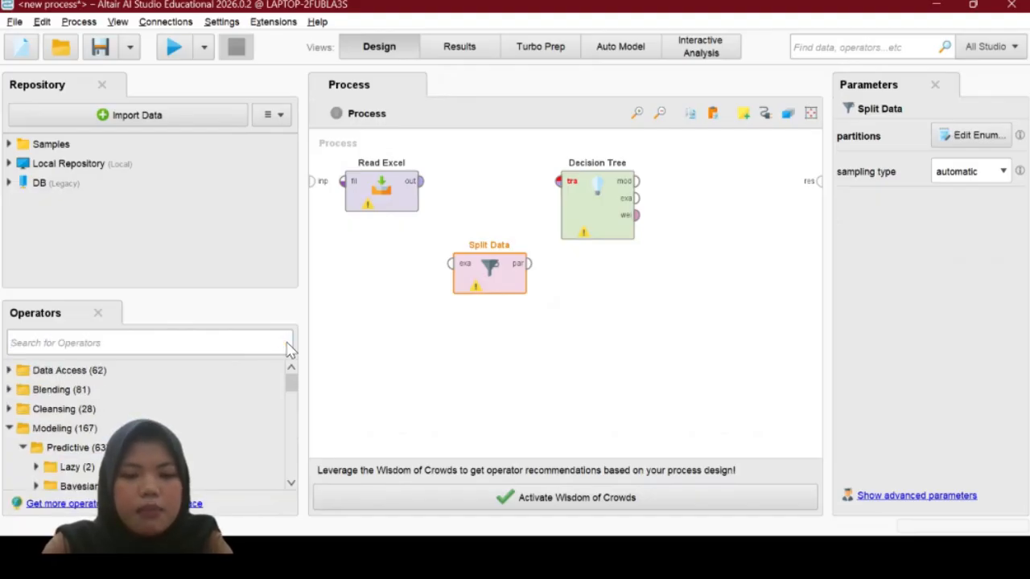
{"action": "type", "text": "apply"}
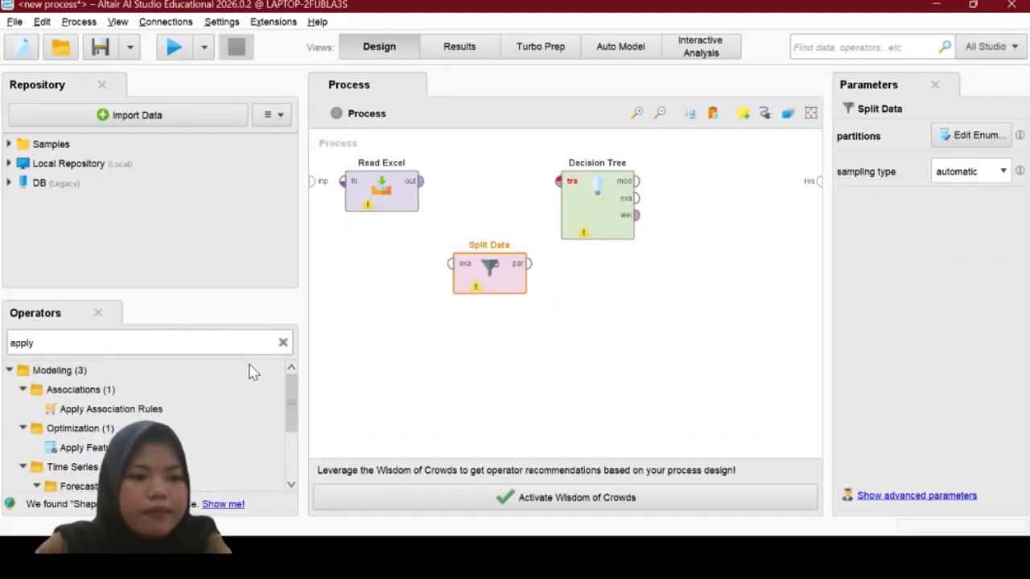
{"action": "scroll", "coordinate": [172, 409], "scroll_direction": "down", "scroll_amount": 3}
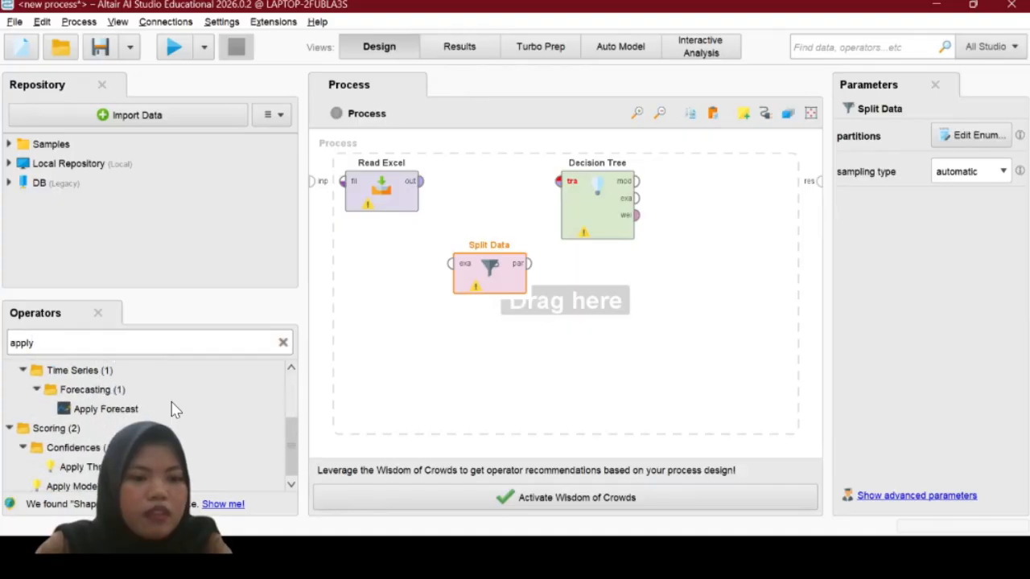
{"action": "left_click_drag", "start_coordinate": [91, 491], "coordinate": [686, 292]}
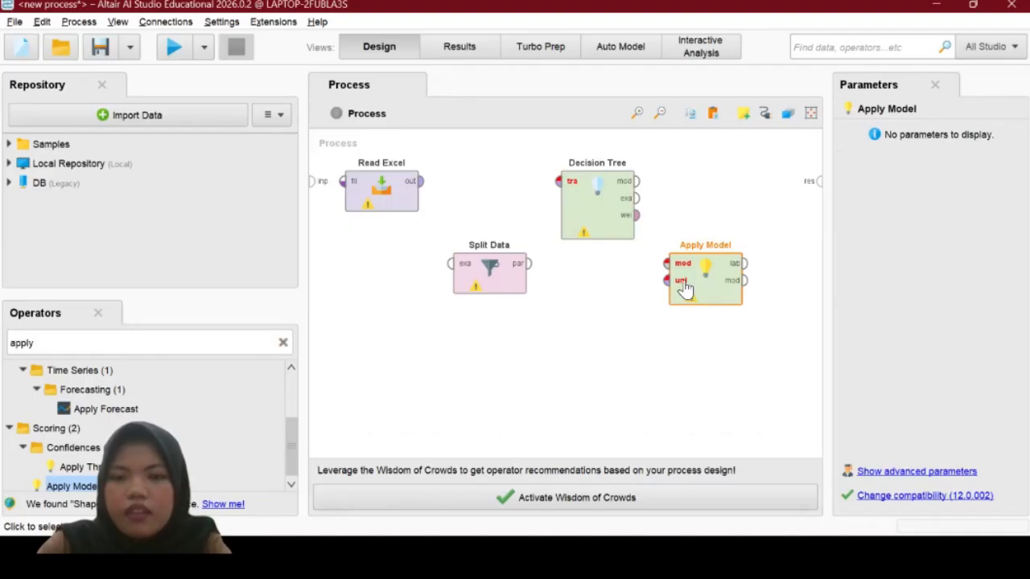
Find the Performance (Classification) operator and place it between Apply Model and the process result port.
{"action": "scroll", "coordinate": [720, 226], "scroll_direction": "down", "scroll_amount": 1}
{"action": "scroll", "coordinate": [721, 225], "scroll_direction": "down", "scroll_amount": 1}
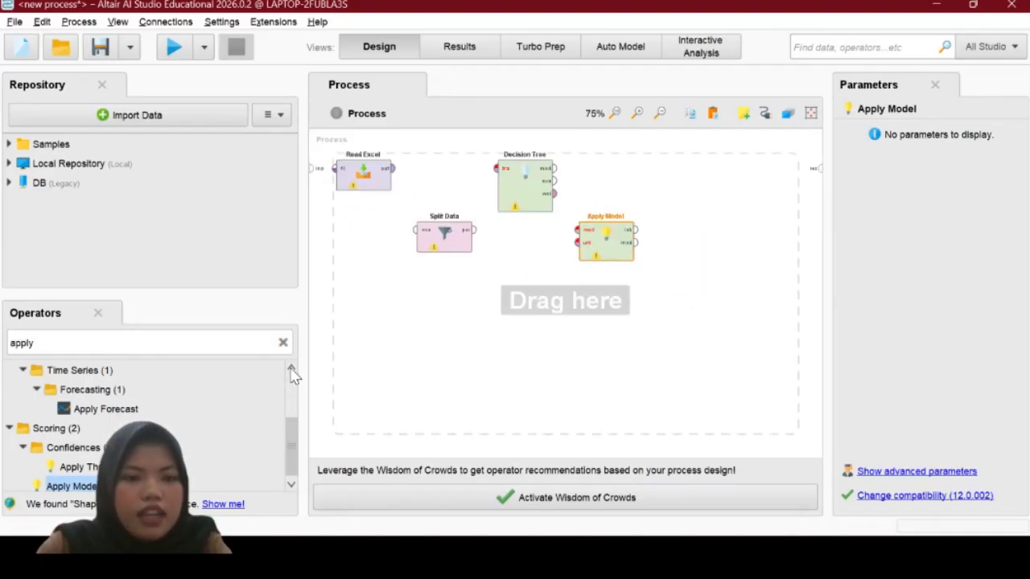
{"action": "left_click", "coordinate": [283, 343]}
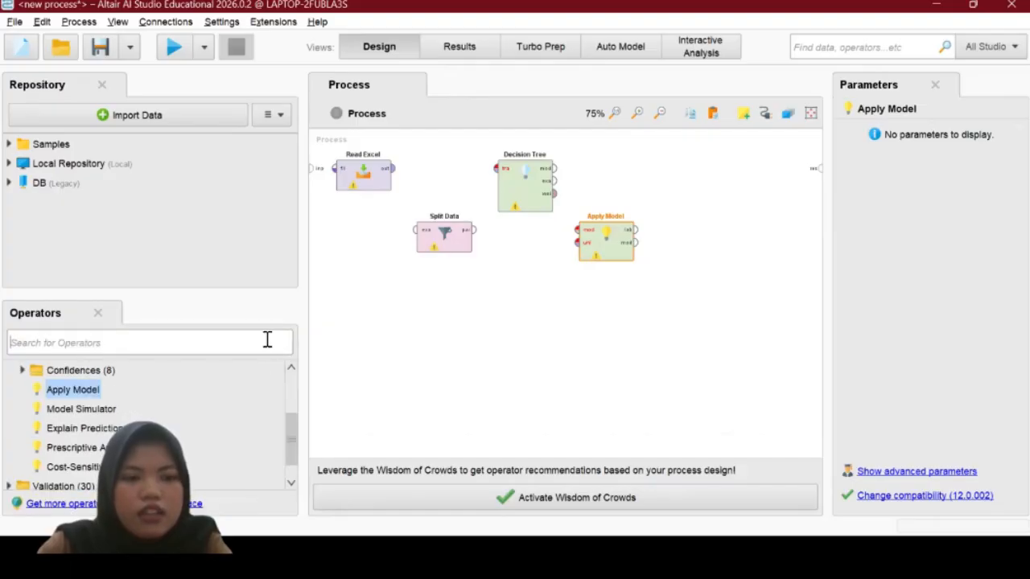
{"action": "left_click", "coordinate": [237, 348]}
{"action": "type", "text": "p"}
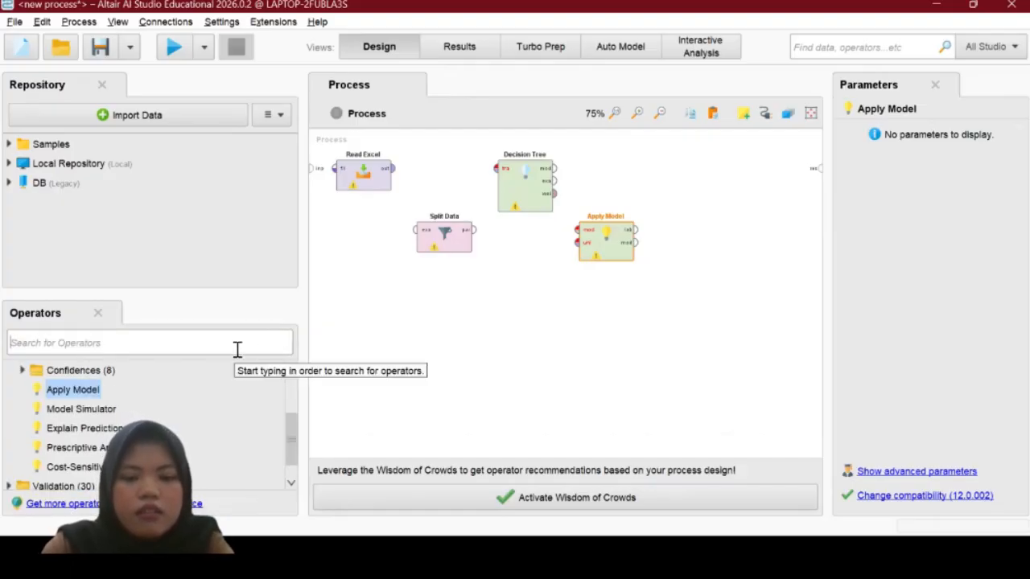
{"action": "type", "text": "er"}
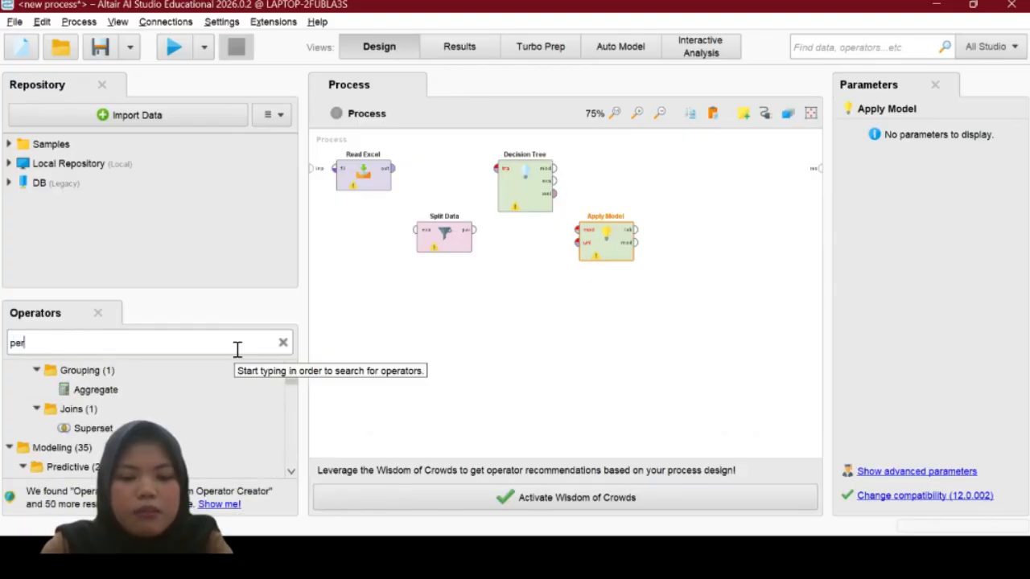
{"action": "type", "text": "for"}
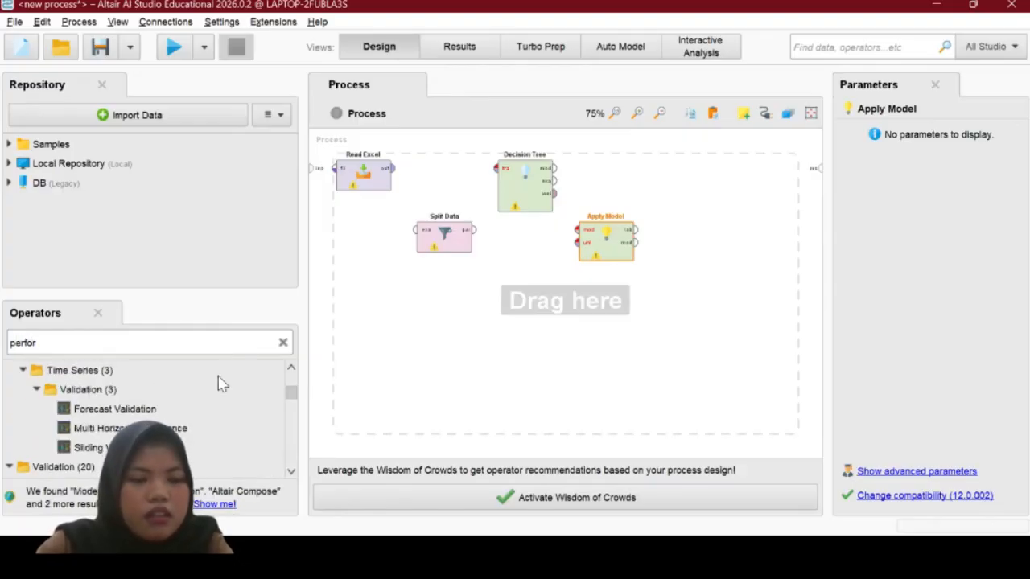
{"action": "scroll", "coordinate": [218, 395], "scroll_direction": "down", "scroll_amount": 5}
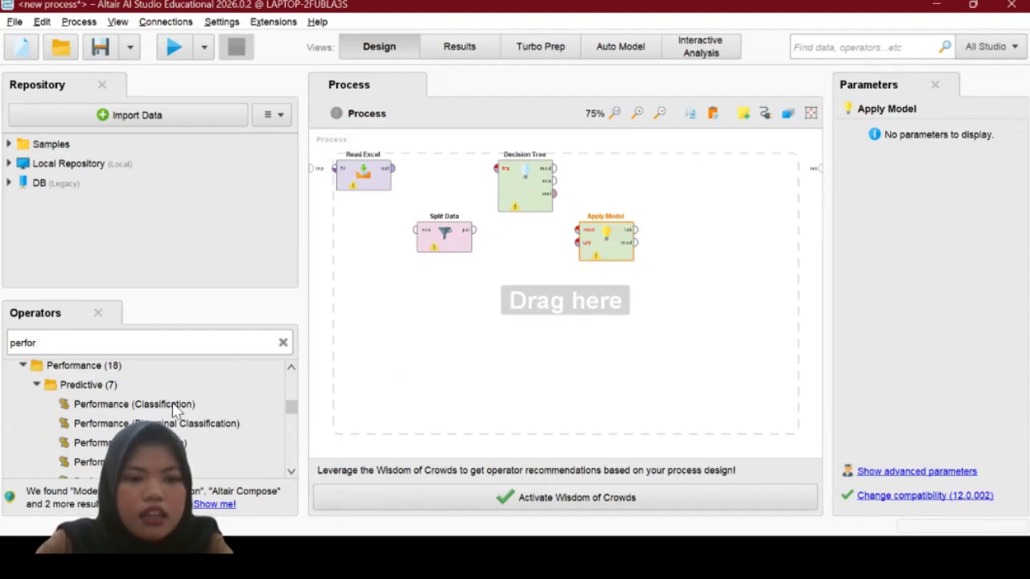
{"action": "left_click_drag", "start_coordinate": [175, 408], "coordinate": [727, 204]}
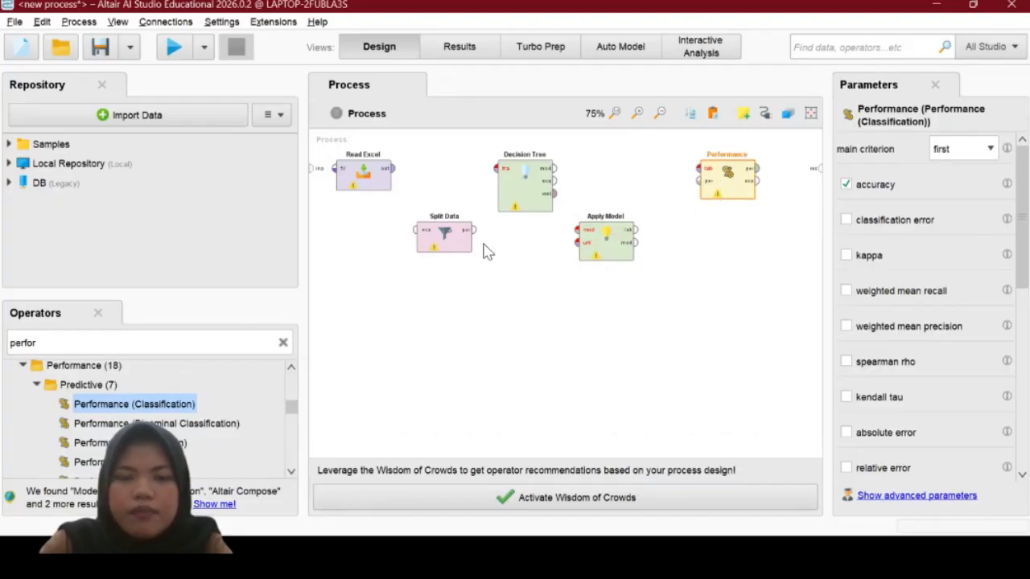
Open the import wizard of the Read Excel operator and browse to the Downloads folder.
{"action": "left_click", "coordinate": [361, 181]}
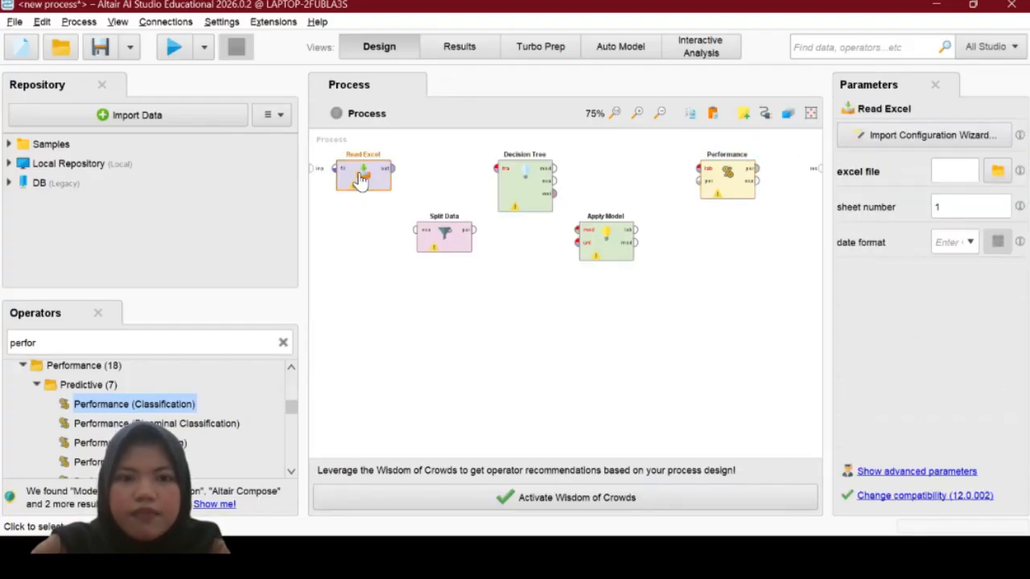
{"action": "double_click", "coordinate": [362, 178]}
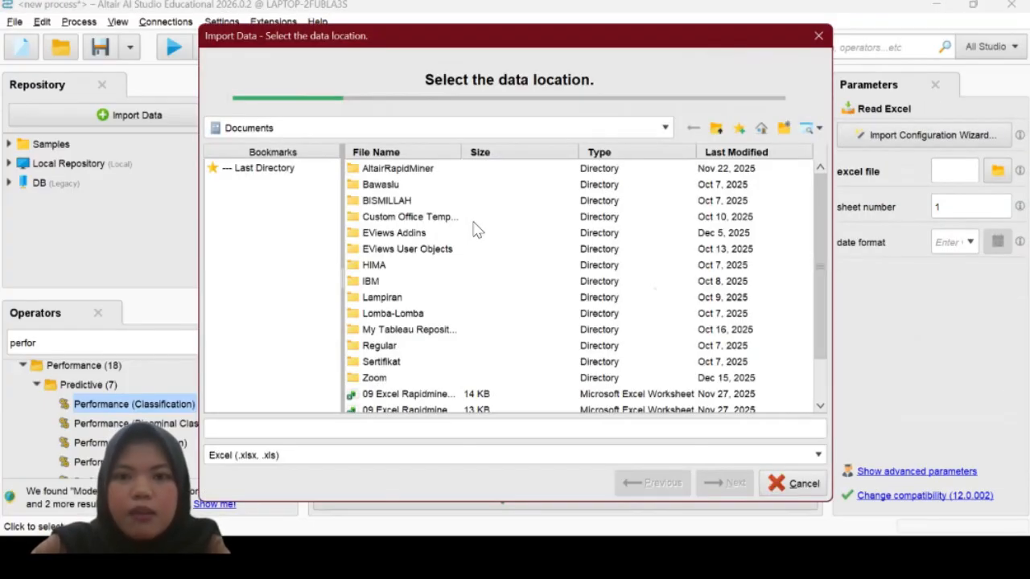
{"action": "left_click", "coordinate": [717, 129]}
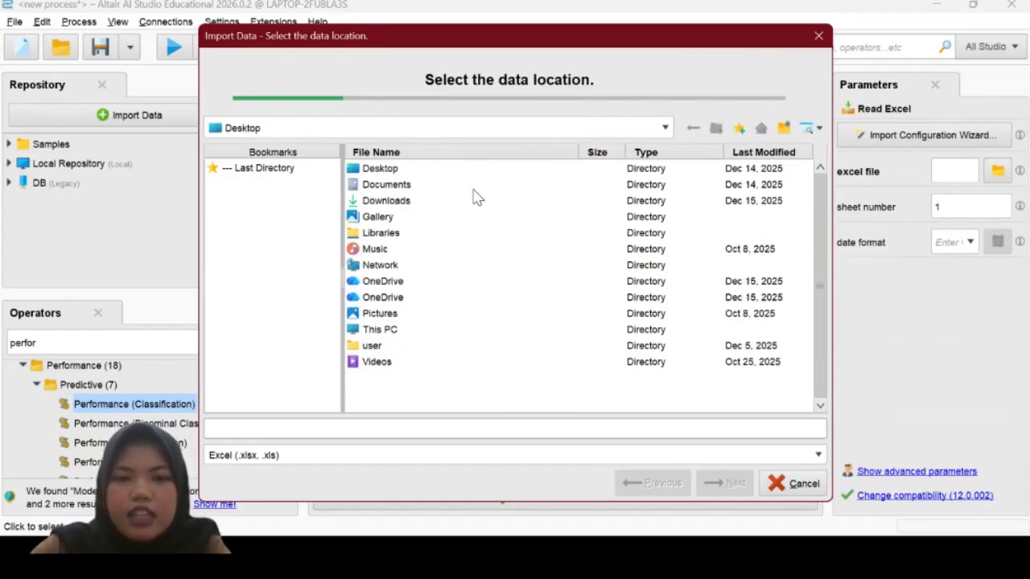
{"action": "left_click", "coordinate": [404, 207]}
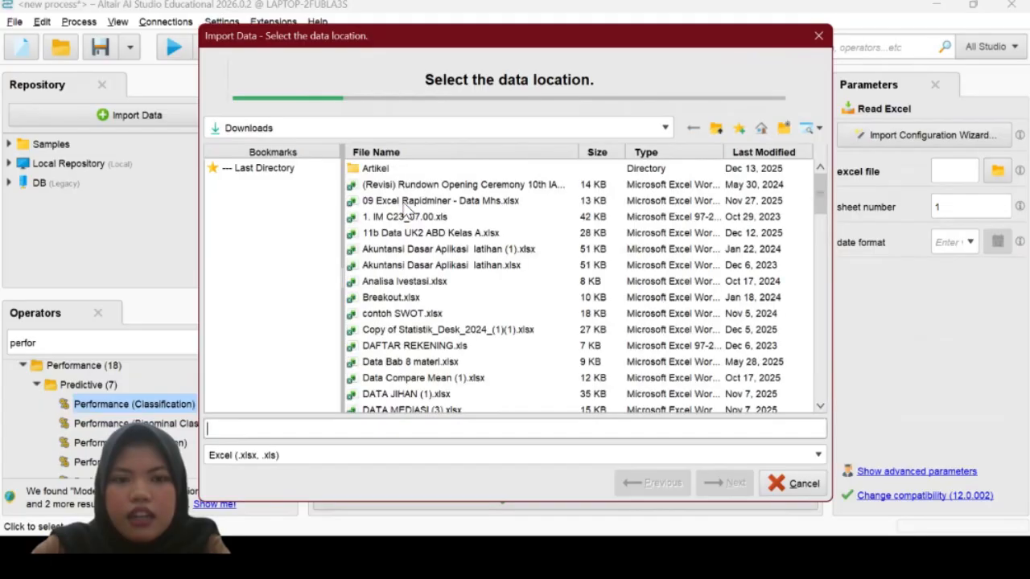
{"action": "double_click", "coordinate": [409, 206]}
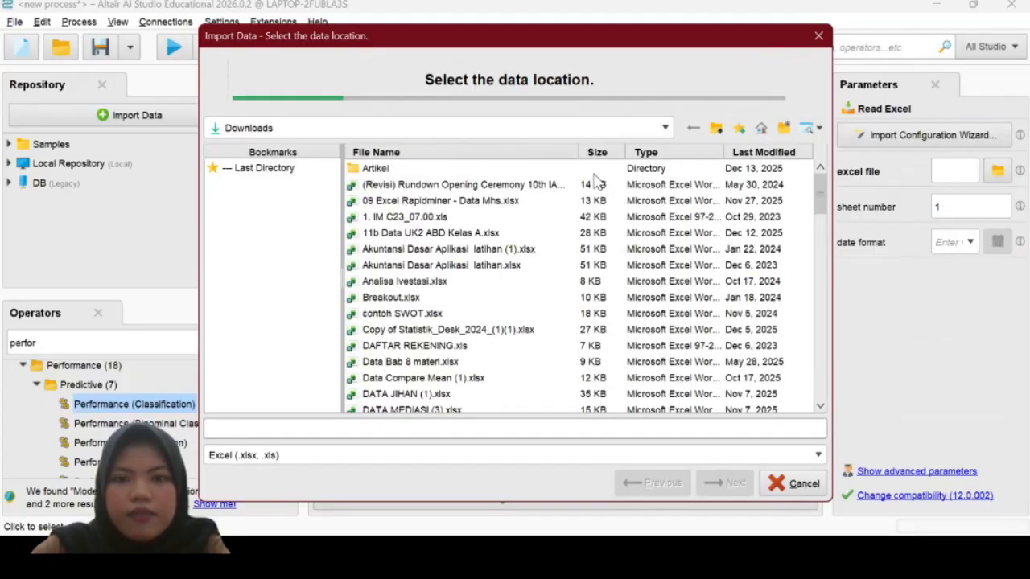
Sort the files by newest modification date, choose 11b Data UK2 ABD Kelas A.xlsx and continue to the cell selection.
{"action": "left_click", "coordinate": [745, 153]}
{"action": "left_click", "coordinate": [747, 156]}
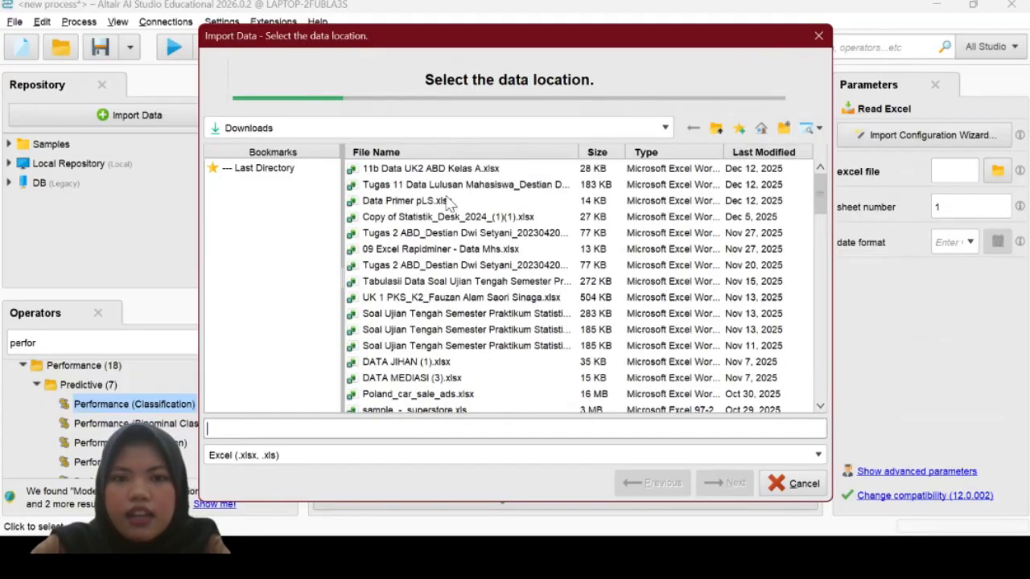
{"action": "left_click", "coordinate": [408, 171]}
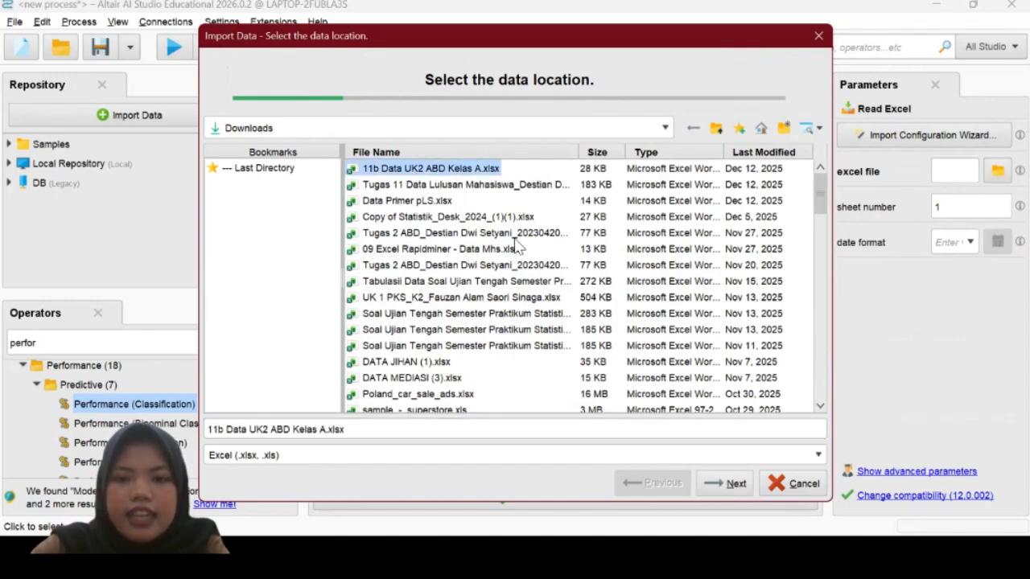
{"action": "left_click", "coordinate": [701, 482]}
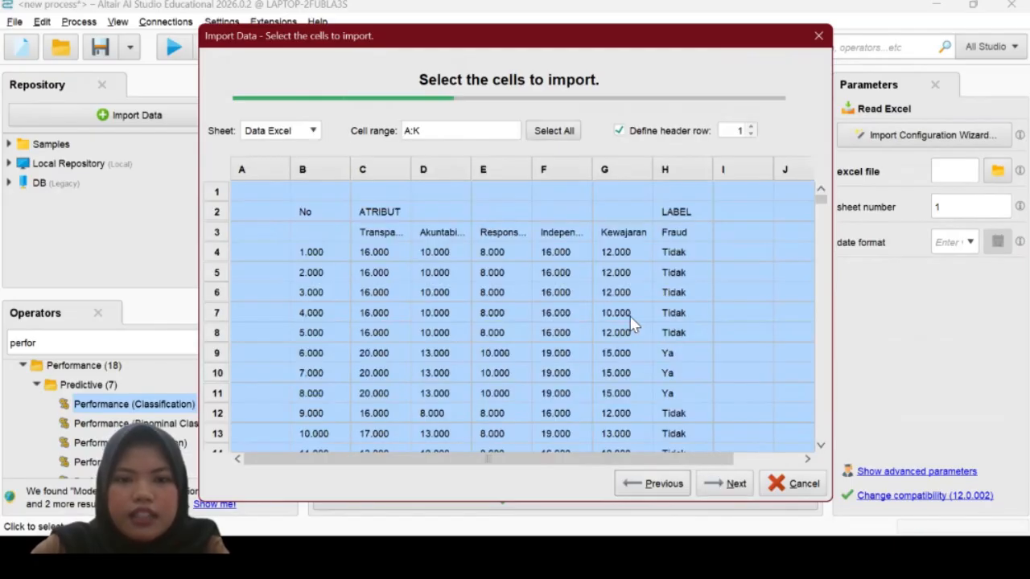
Select the cell range C4:H346 of the Data Excel sheet for import and continue to the column formatting.
{"action": "left_click", "coordinate": [563, 313]}
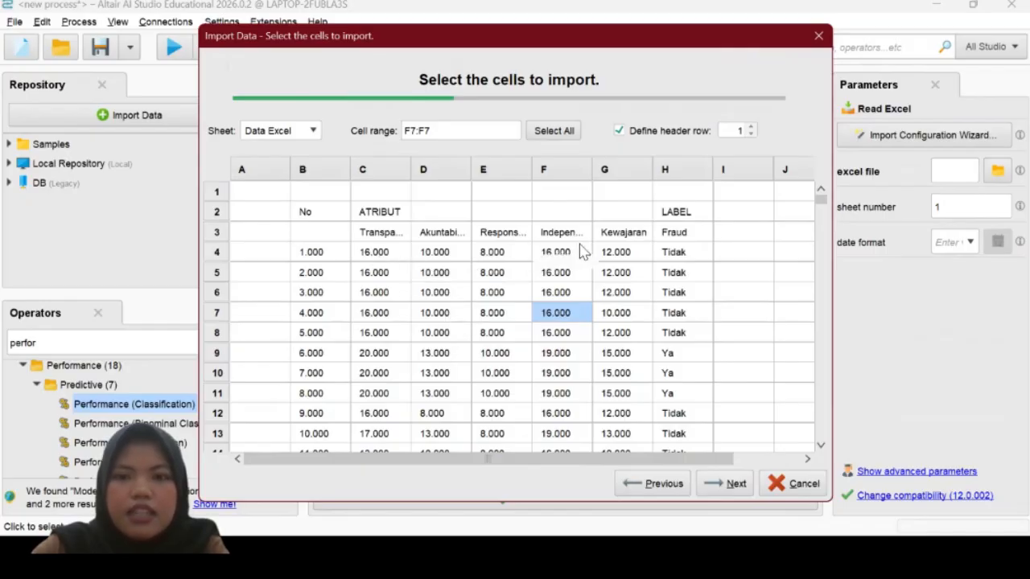
{"action": "left_click", "coordinate": [366, 252]}
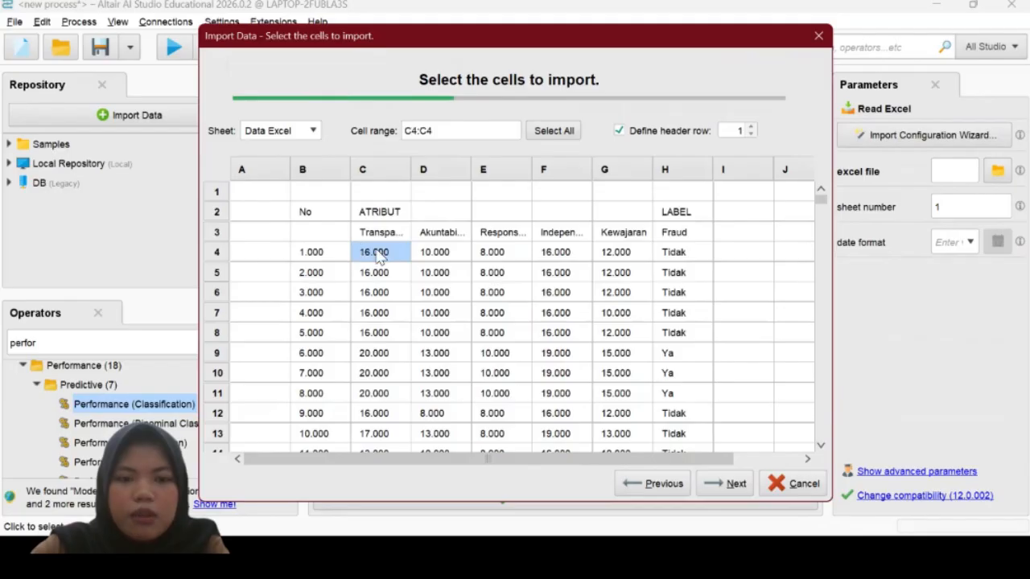
{"action": "left_click_drag", "start_coordinate": [375, 253], "coordinate": [665, 256]}
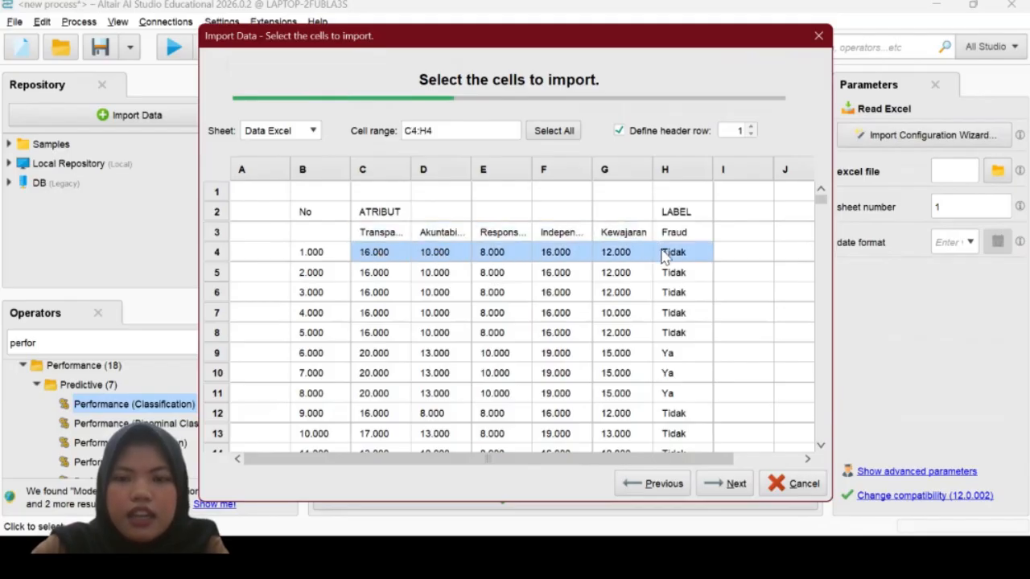
{"action": "scroll", "coordinate": [650, 290], "scroll_direction": "down", "scroll_amount": 10}
{"action": "scroll", "coordinate": [650, 289], "scroll_direction": "down", "scroll_amount": 20}
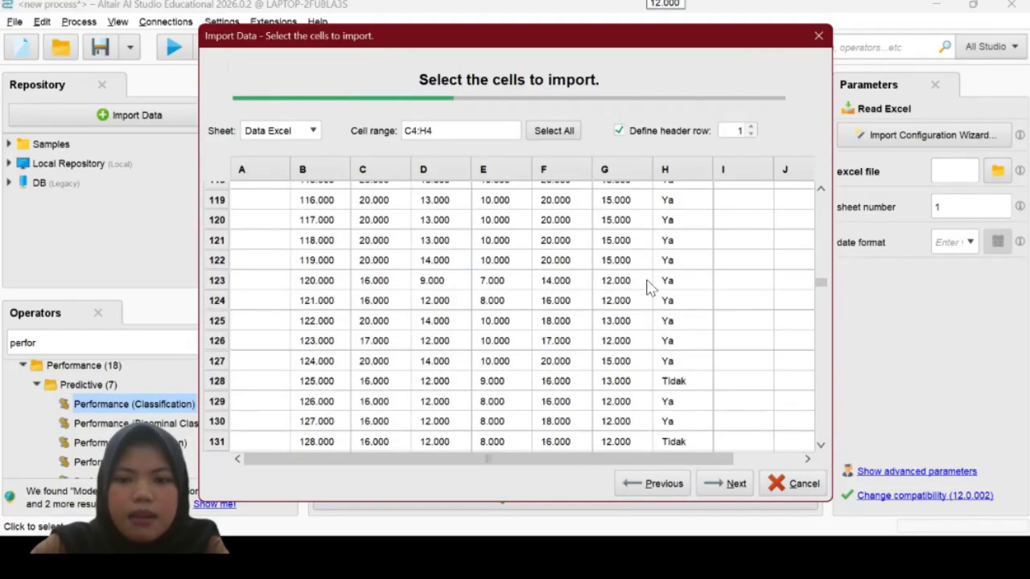
{"action": "scroll", "coordinate": [650, 290], "scroll_direction": "down", "scroll_amount": 8}
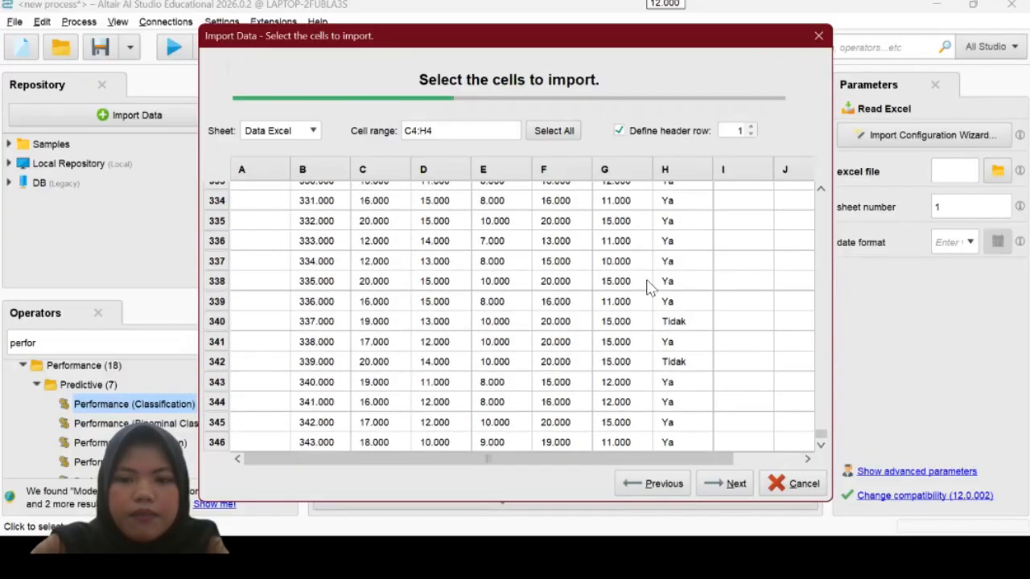
{"action": "left_click", "coordinate": [680, 445], "text": "shift"}
{"action": "scroll", "coordinate": [615, 372], "scroll_direction": "up", "scroll_amount": 20}
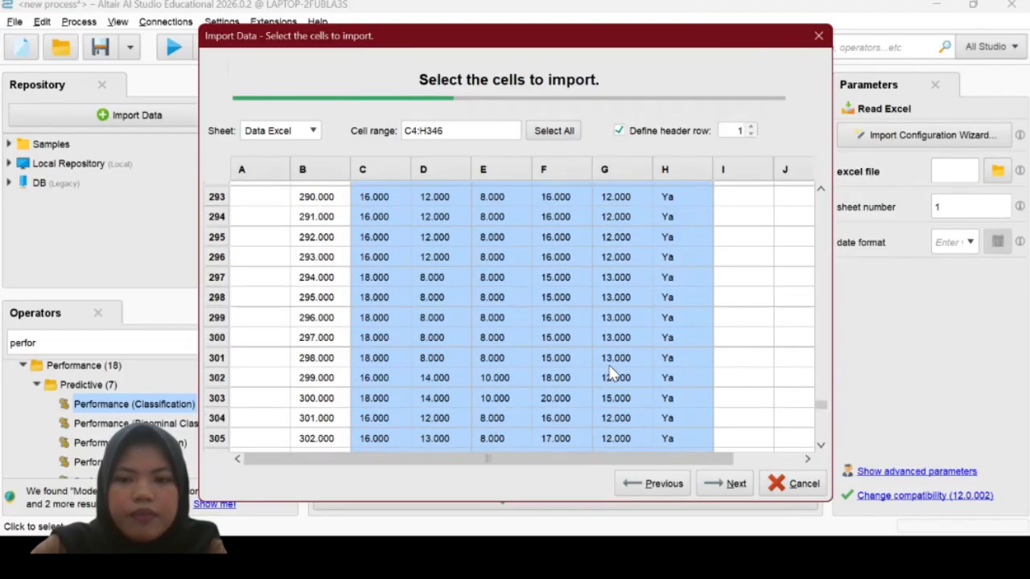
{"action": "scroll", "coordinate": [609, 371], "scroll_direction": "up", "scroll_amount": 20}
{"action": "scroll", "coordinate": [610, 372], "scroll_direction": "down", "scroll_amount": 20}
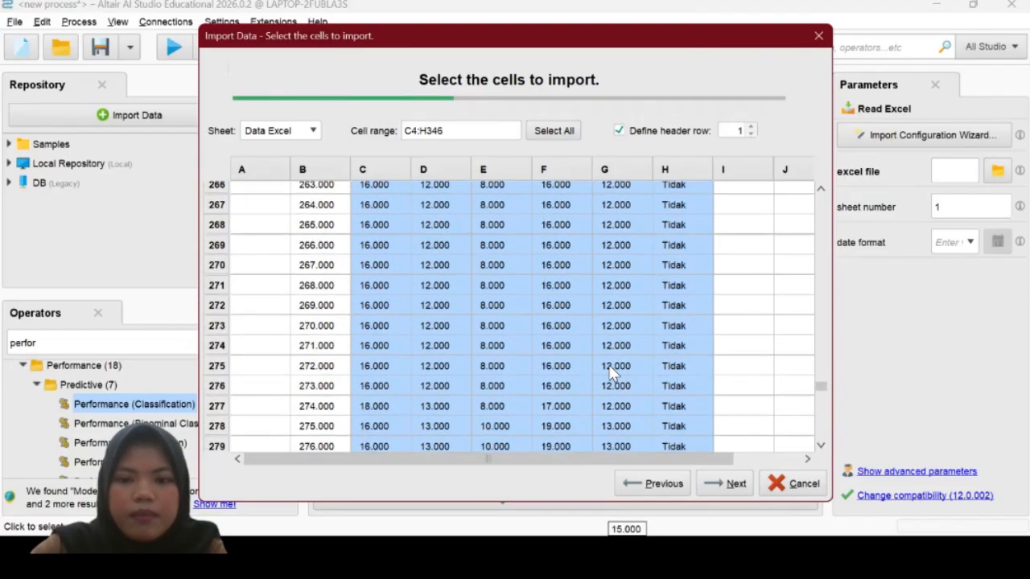
{"action": "scroll", "coordinate": [609, 364], "scroll_direction": "down", "scroll_amount": 4}
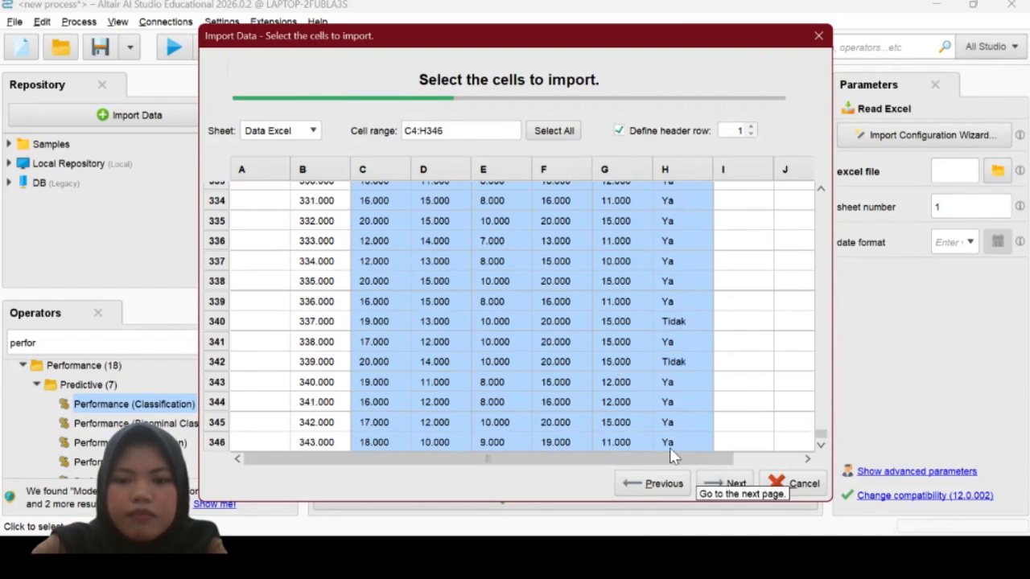
{"action": "left_click", "coordinate": [724, 483]}
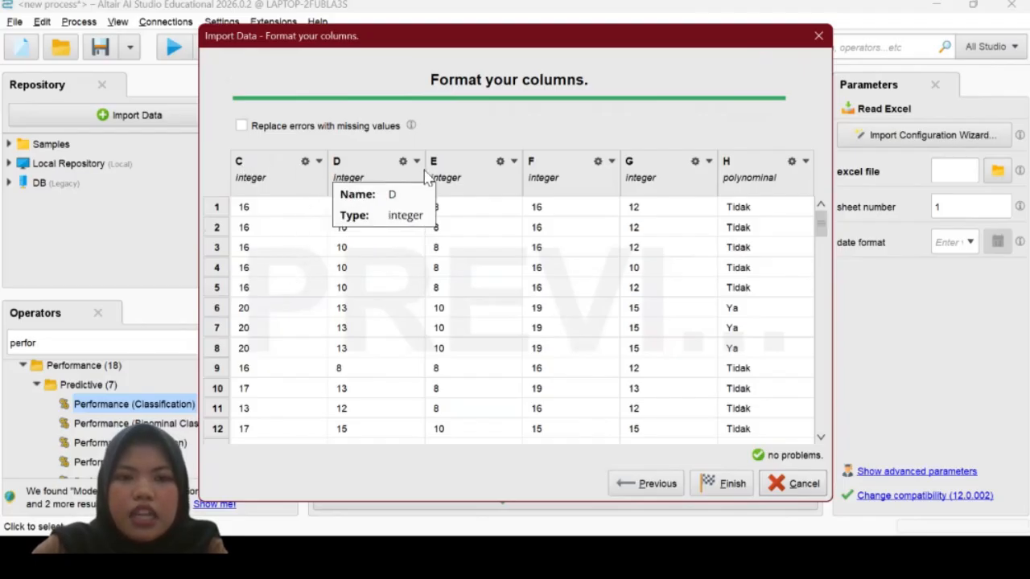
Rename column C as Transparansi.
{"action": "double_click", "coordinate": [240, 164]}
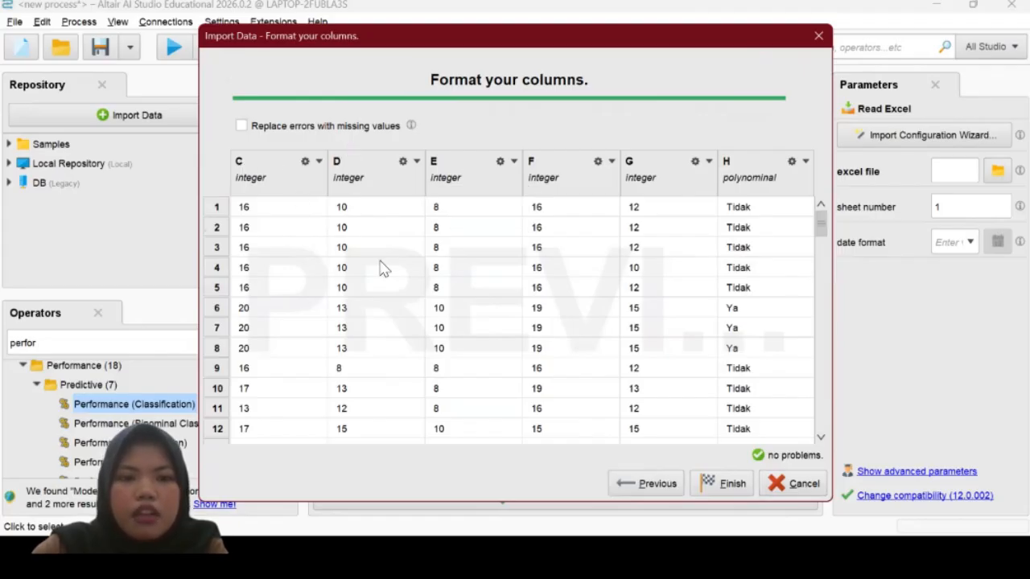
{"action": "key", "text": "BackSpace"}
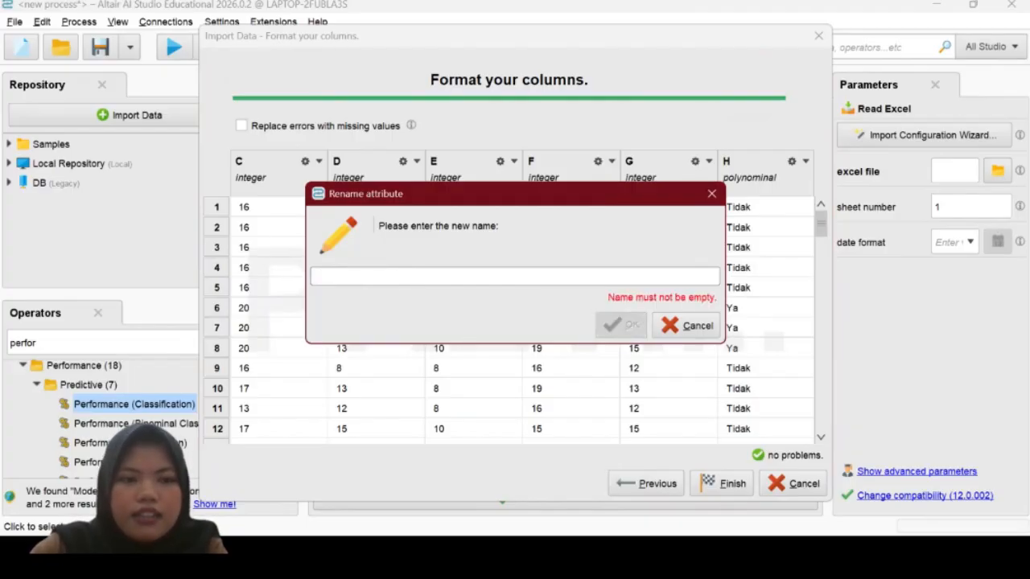
{"action": "key", "text": "alt+Tab"}
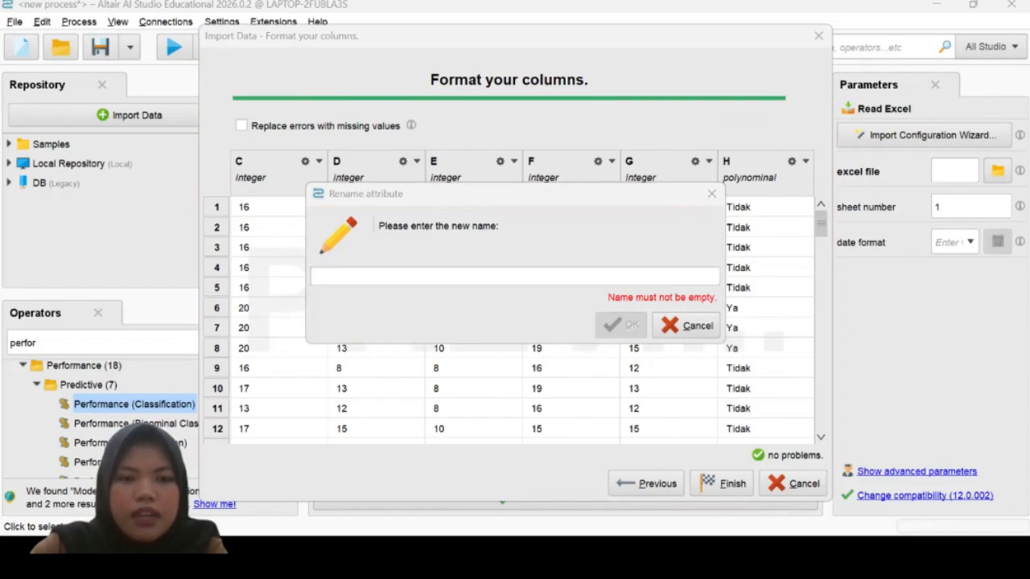
{"action": "left_click", "coordinate": [472, 228]}
{"action": "type", "text": "Transparansi"}
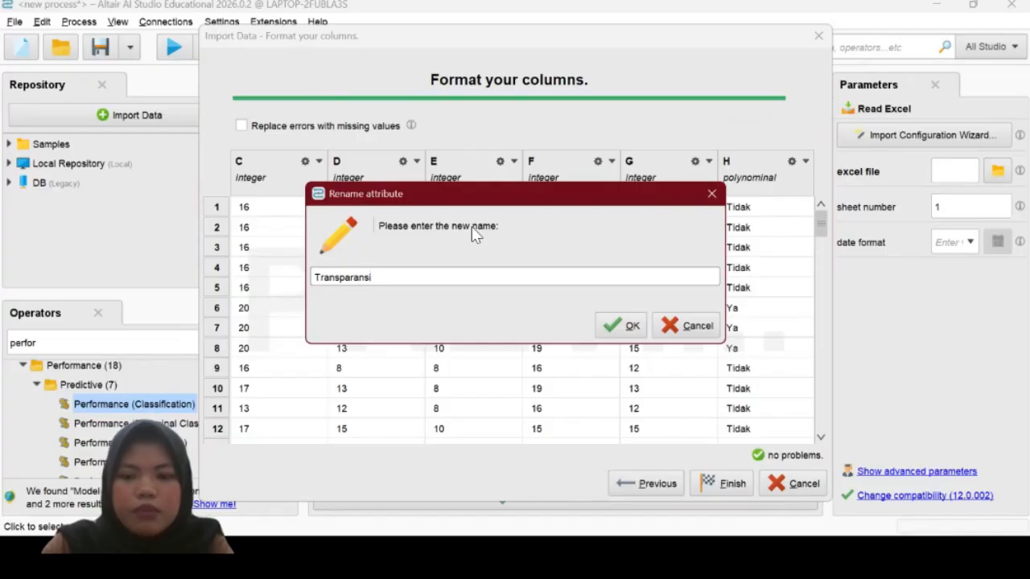
{"action": "key", "text": "Return"}
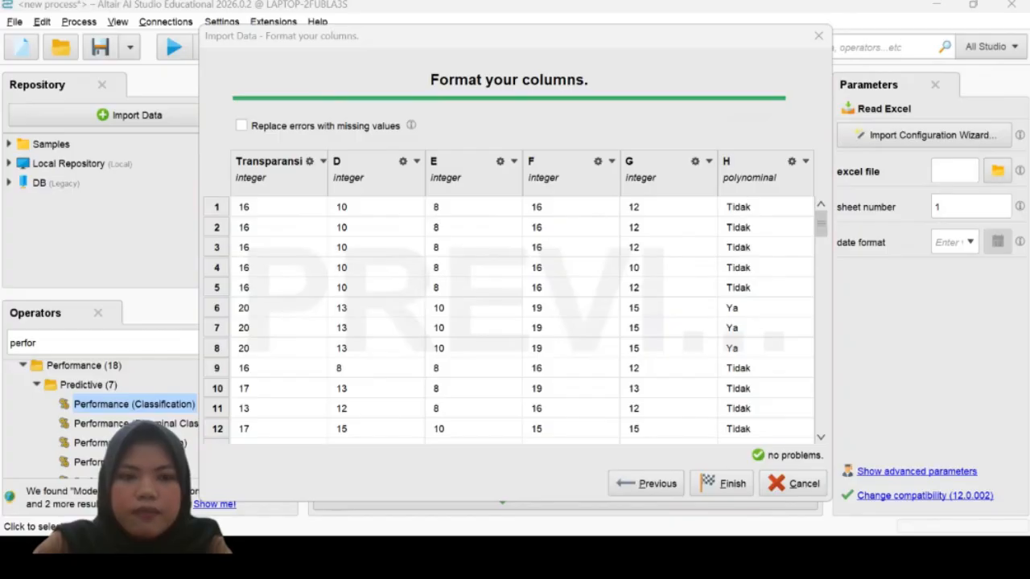
Rename column D as Akuntabilitas.
{"action": "left_click", "coordinate": [338, 163]}
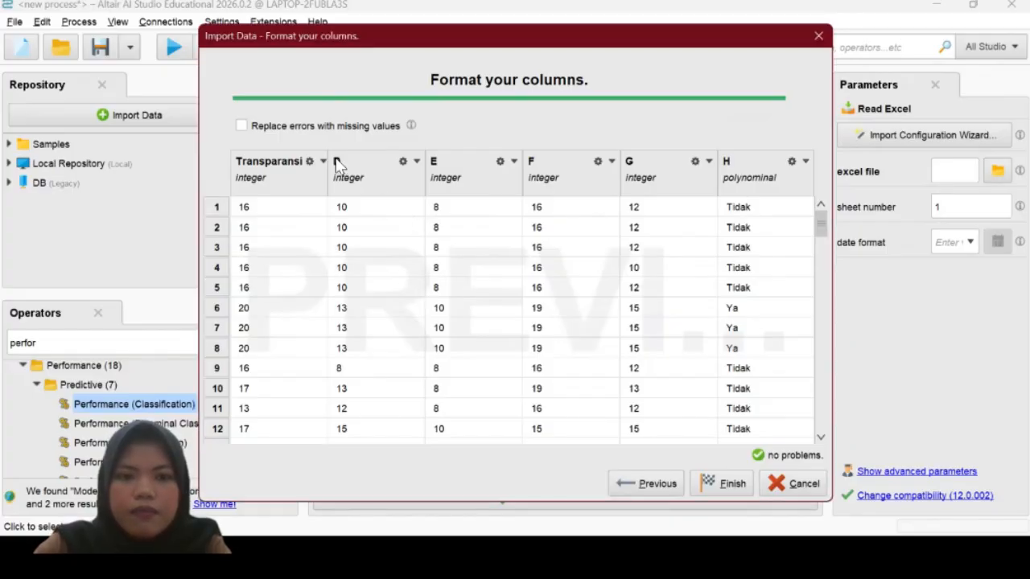
{"action": "left_click", "coordinate": [338, 163]}
{"action": "key", "text": "BackSpace"}
{"action": "type", "text": "Akunta"}
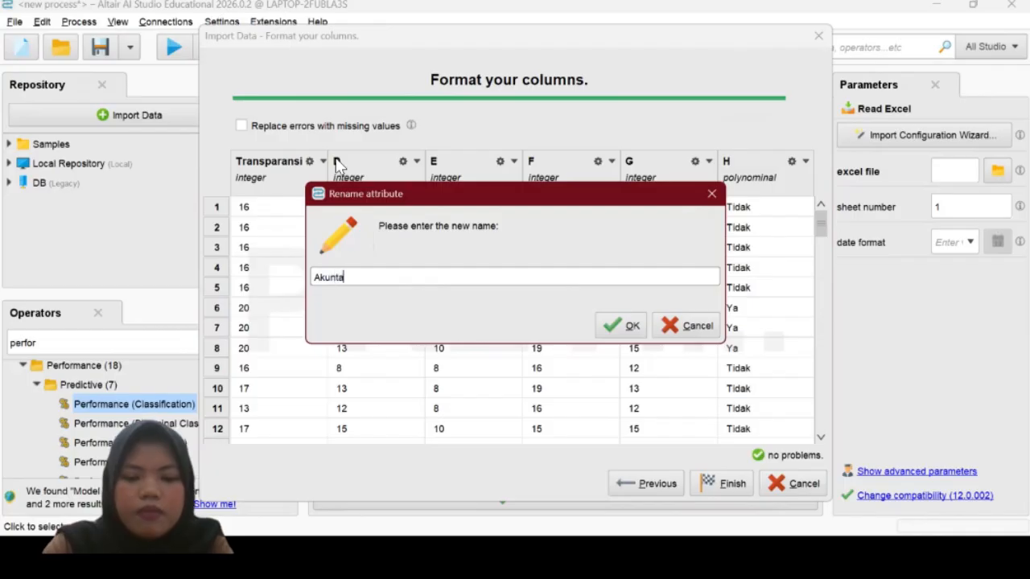
{"action": "type", "text": "bilitas"}
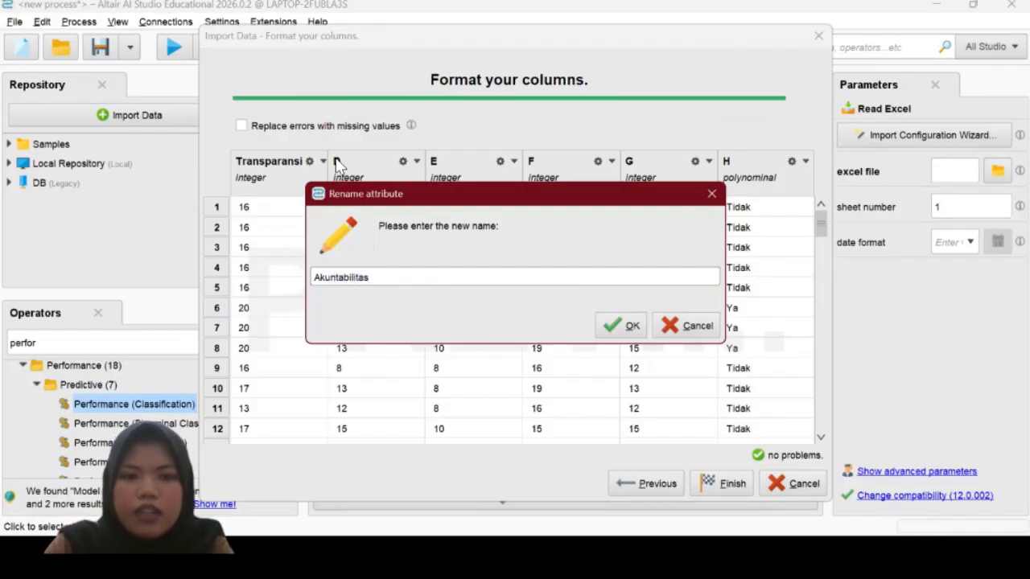
{"action": "key", "text": "Return"}
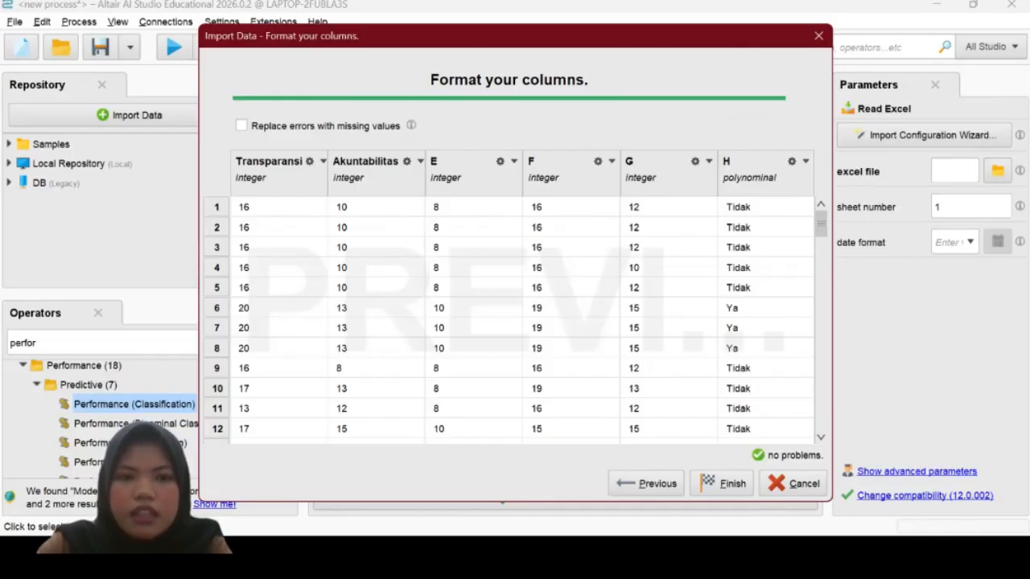
Rename column E as Responsibility.
{"action": "left_click", "coordinate": [441, 173]}
{"action": "type", "text": "Respo"}
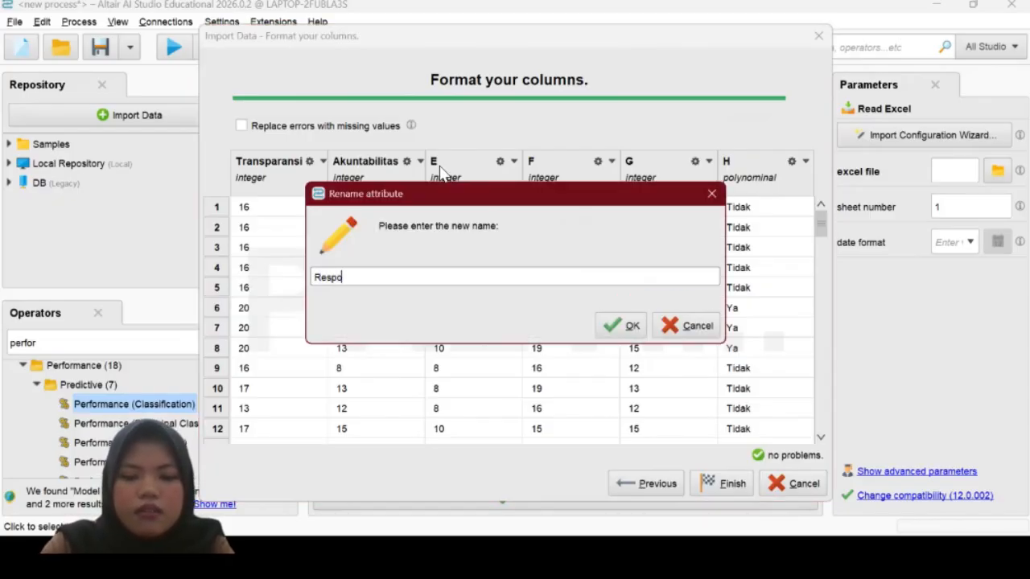
{"action": "type", "text": "nsibility"}
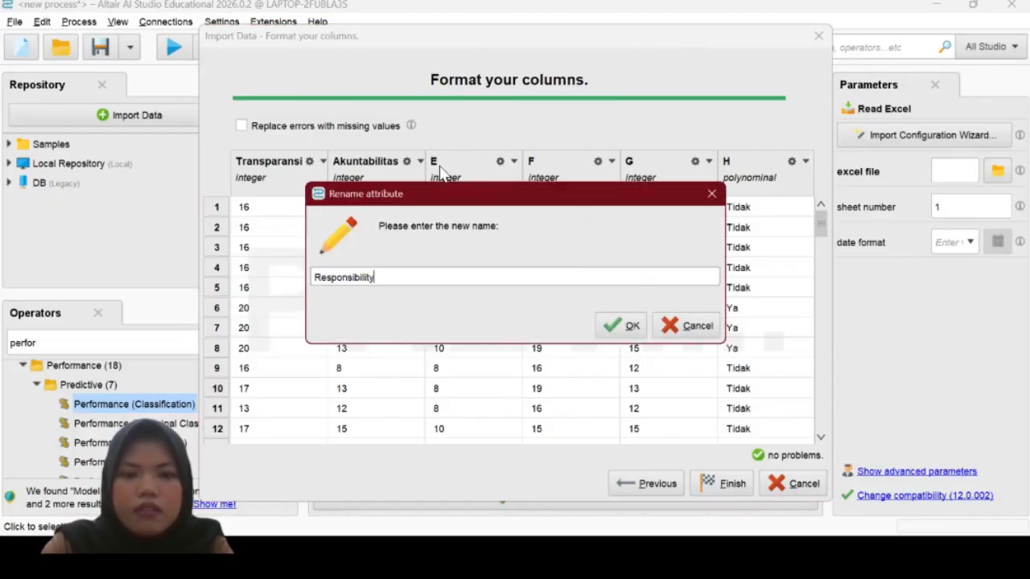
{"action": "key", "text": "Return"}
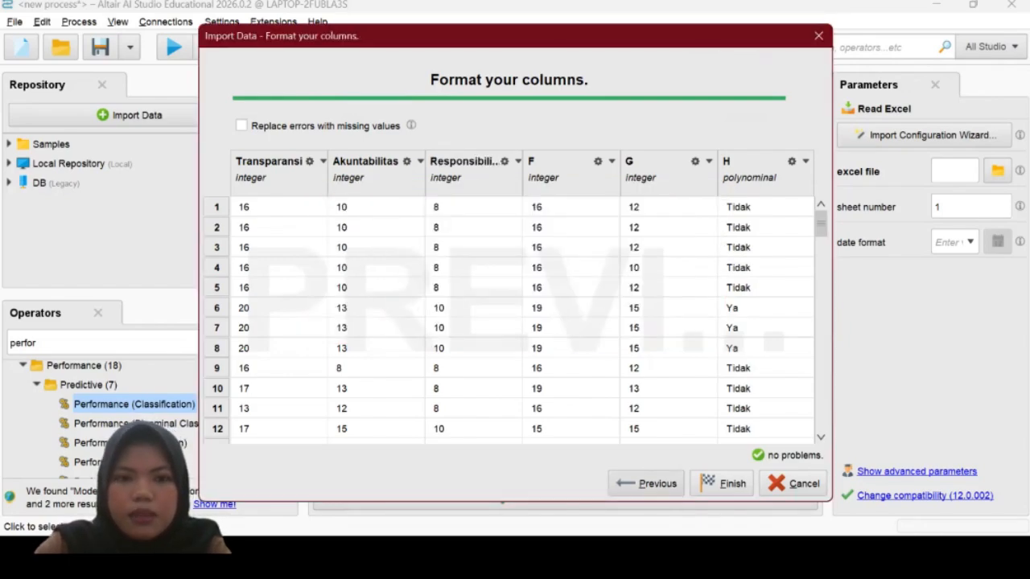
Rename column F as Independensi.
{"action": "key", "text": "alt+Tab"}
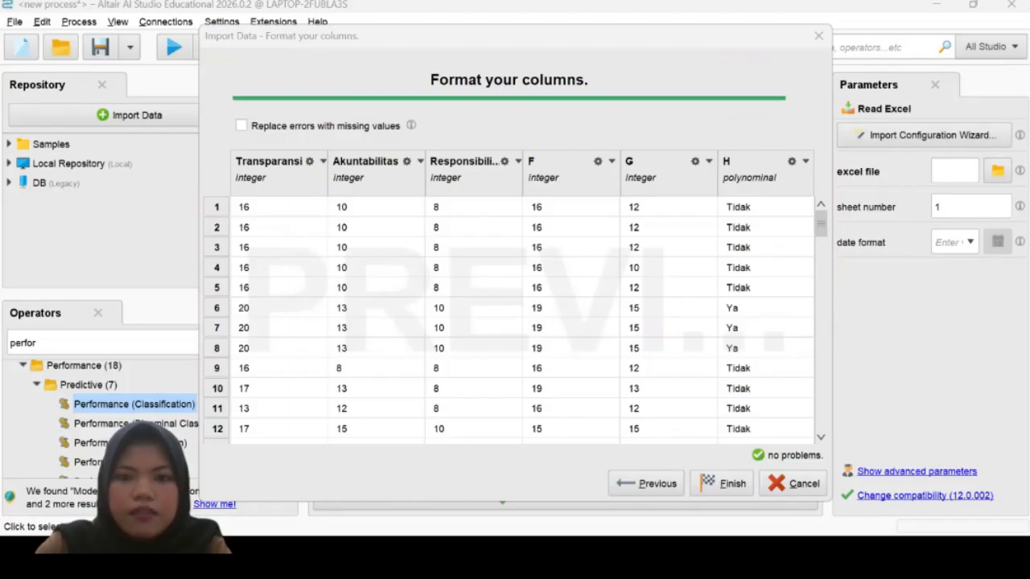
{"action": "left_click", "coordinate": [533, 169]}
{"action": "left_click", "coordinate": [533, 169]}
{"action": "key", "text": "BackSpace"}
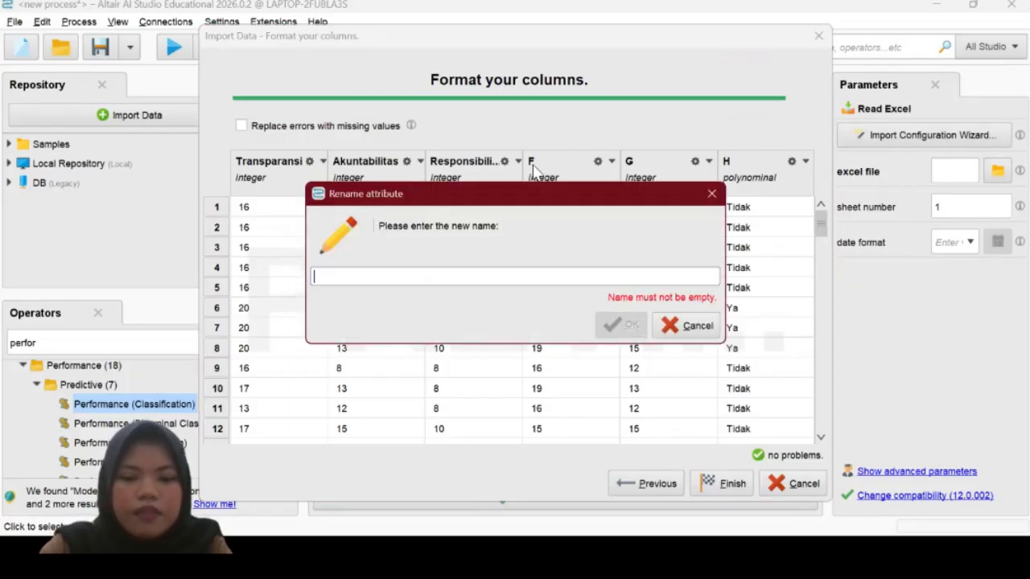
{"action": "type", "text": "Independensi"}
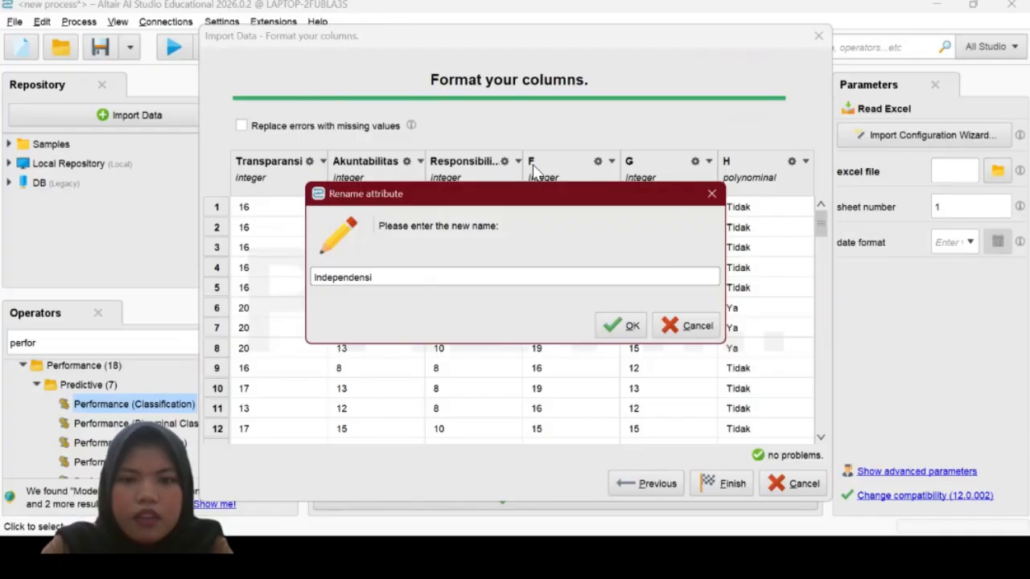
{"action": "key", "text": "Return"}
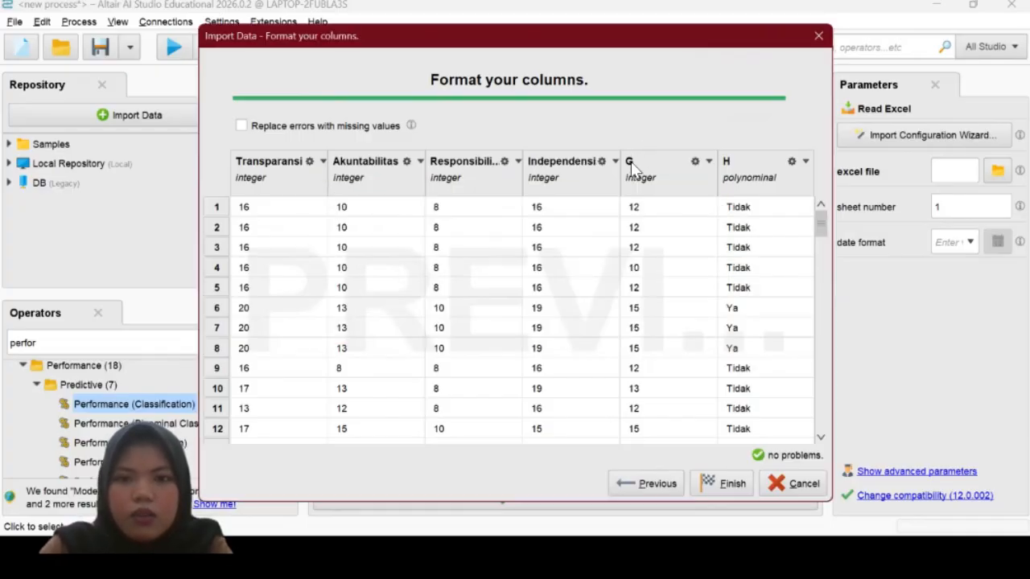
Rename column G as Kewajaran.
{"action": "double_click", "coordinate": [632, 167]}
{"action": "key", "text": "BackSpace"}
{"action": "type", "text": "Kew"}
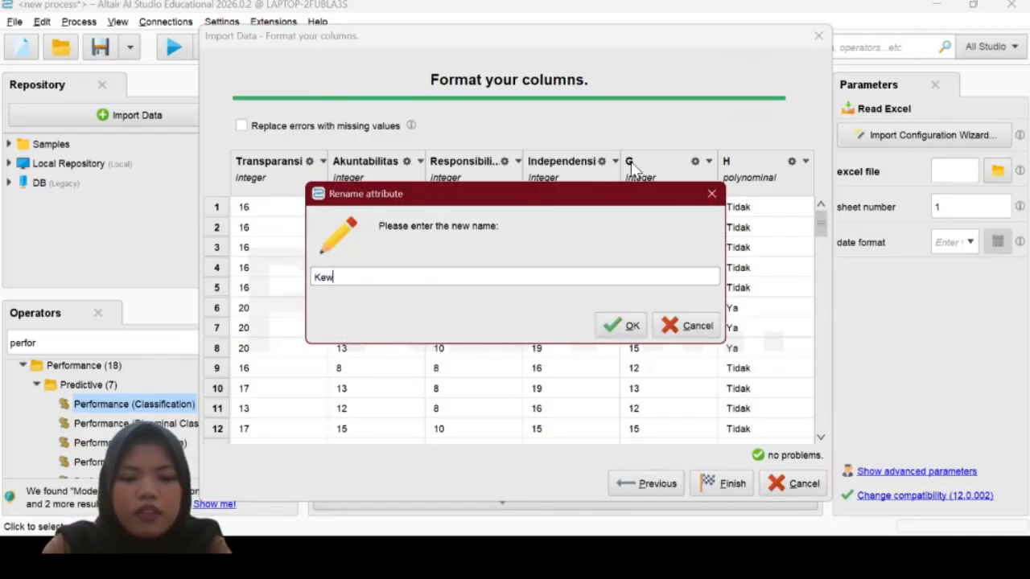
{"action": "type", "text": "ajaran"}
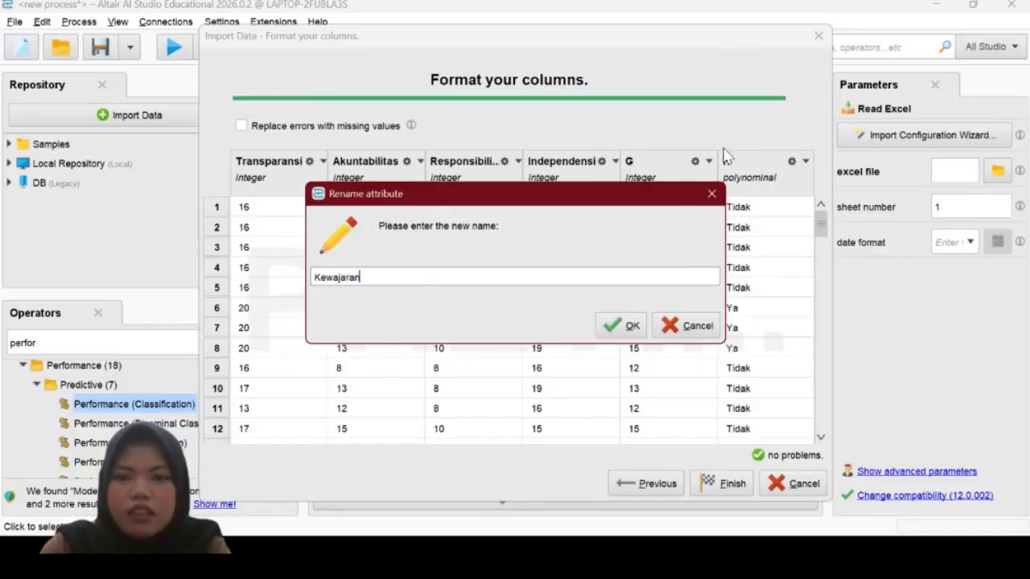
{"action": "key", "text": "Return"}
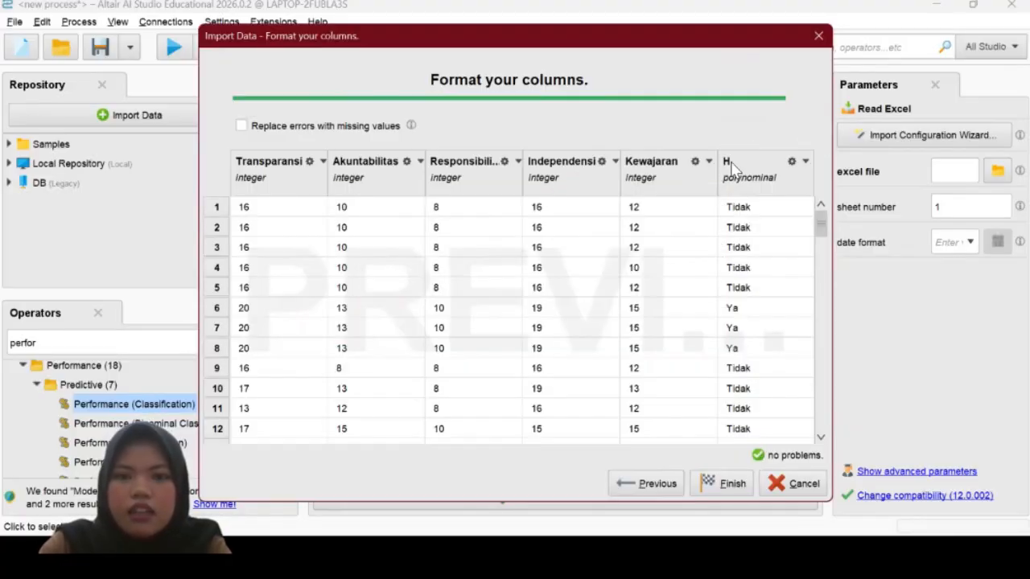
Rename column H as Fraud.
{"action": "double_click", "coordinate": [732, 165]}
{"action": "key", "text": "BackSpace"}
{"action": "type", "text": "F"}
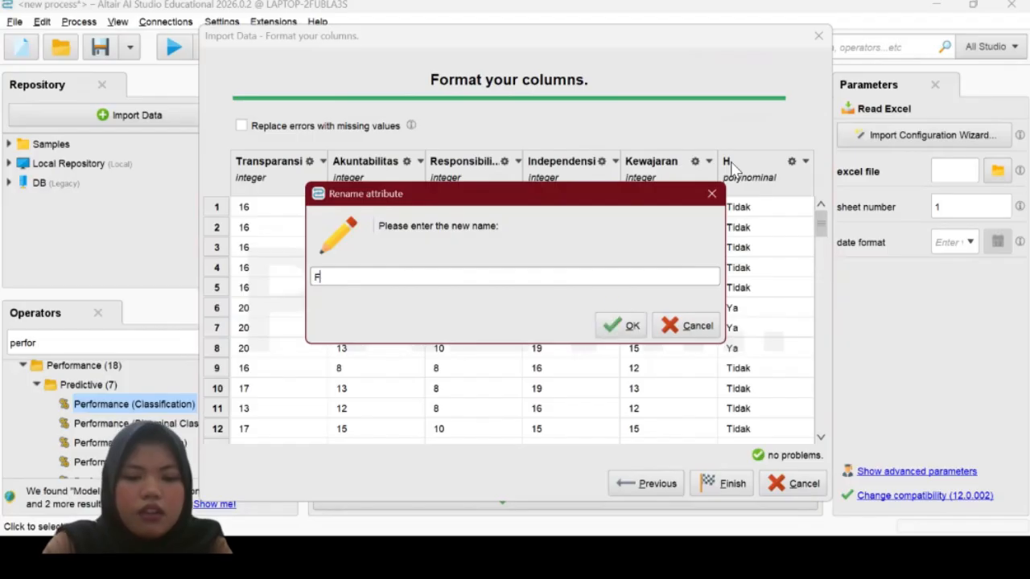
{"action": "type", "text": "raud"}
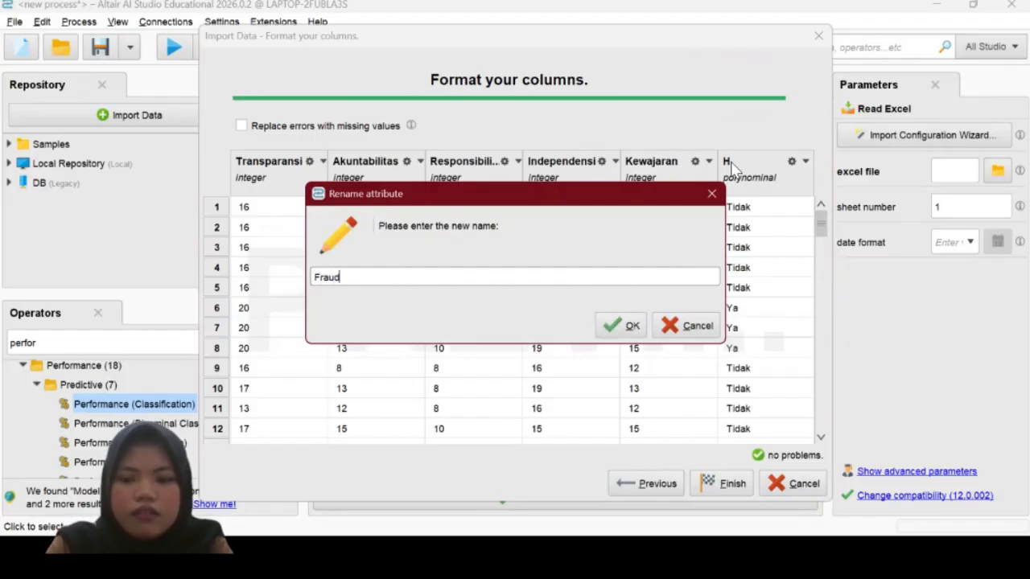
{"action": "key", "text": "Return"}
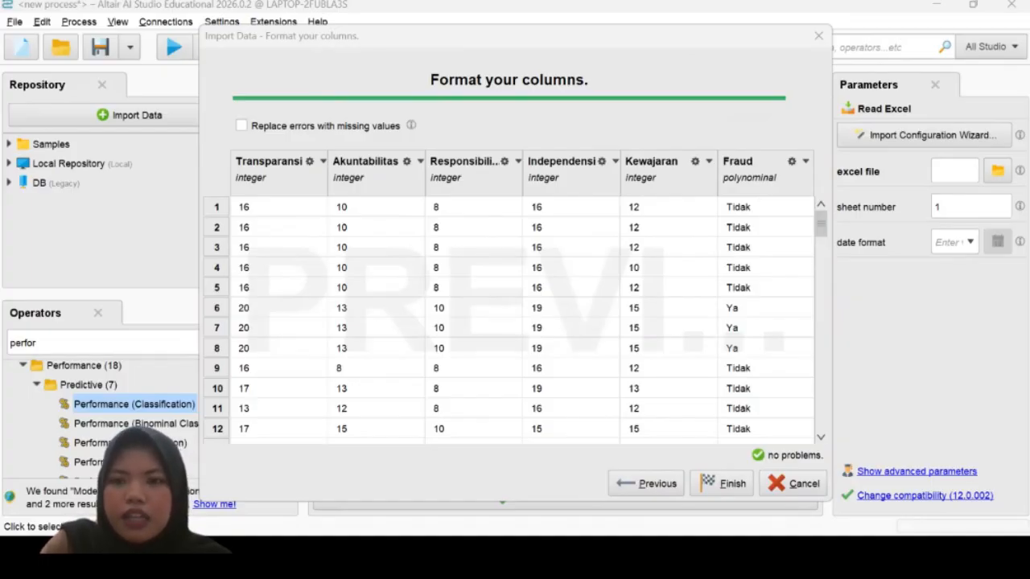
Assign the label role to the Fraud column in the import's column formatting.
{"action": "left_click", "coordinate": [807, 175]}
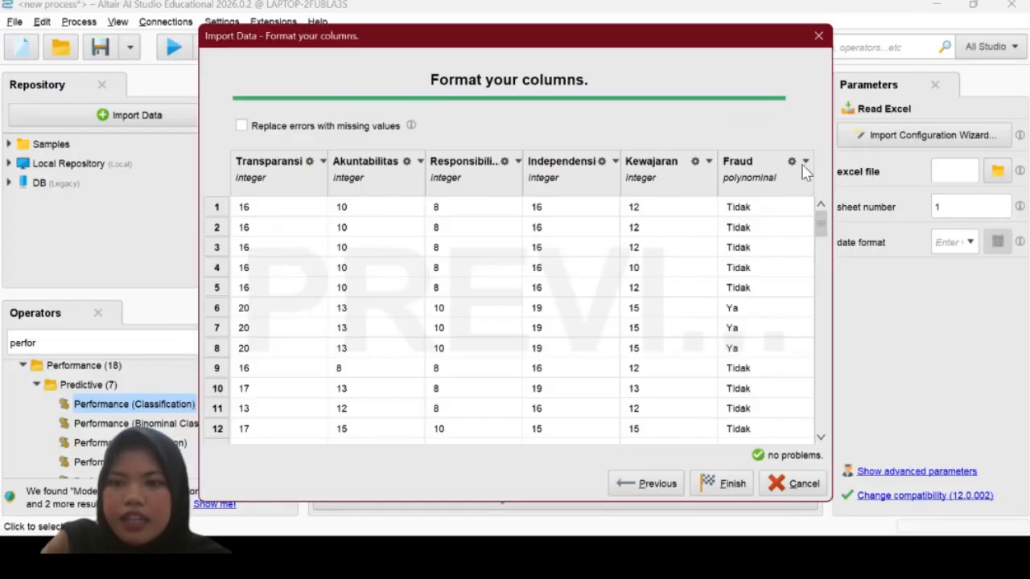
{"action": "left_click", "coordinate": [806, 162]}
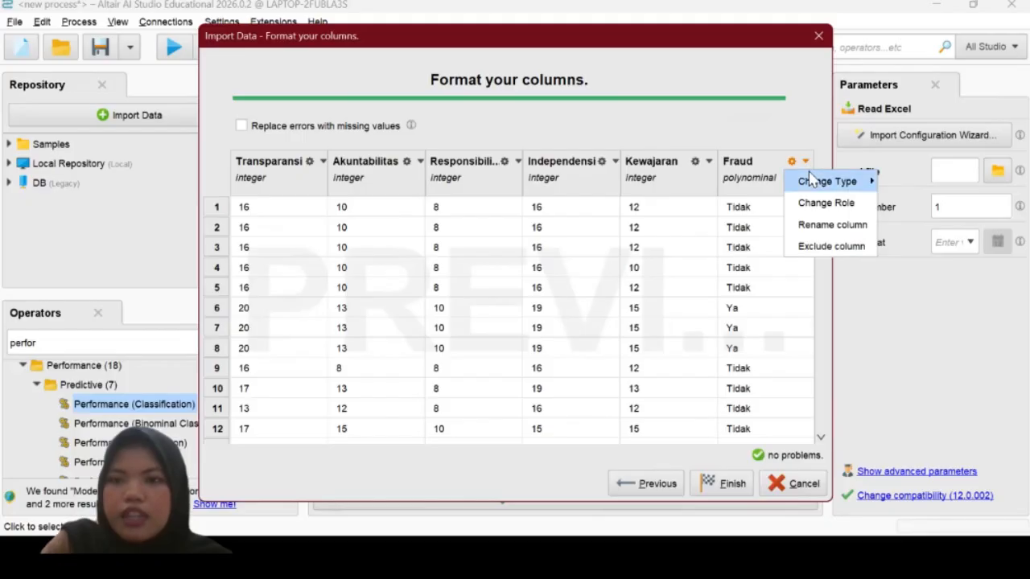
{"action": "left_click", "coordinate": [815, 208]}
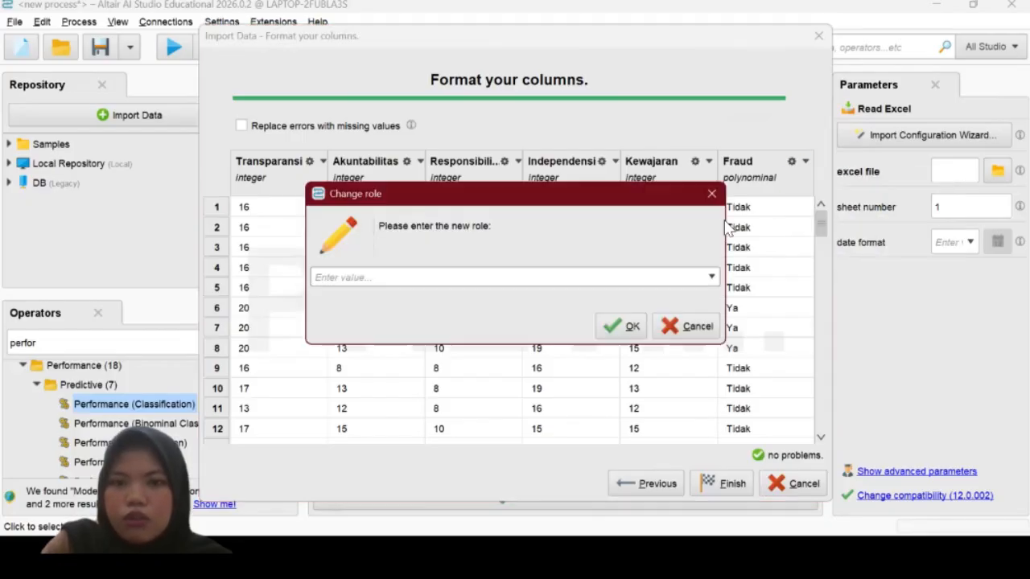
{"action": "left_click", "coordinate": [711, 277]}
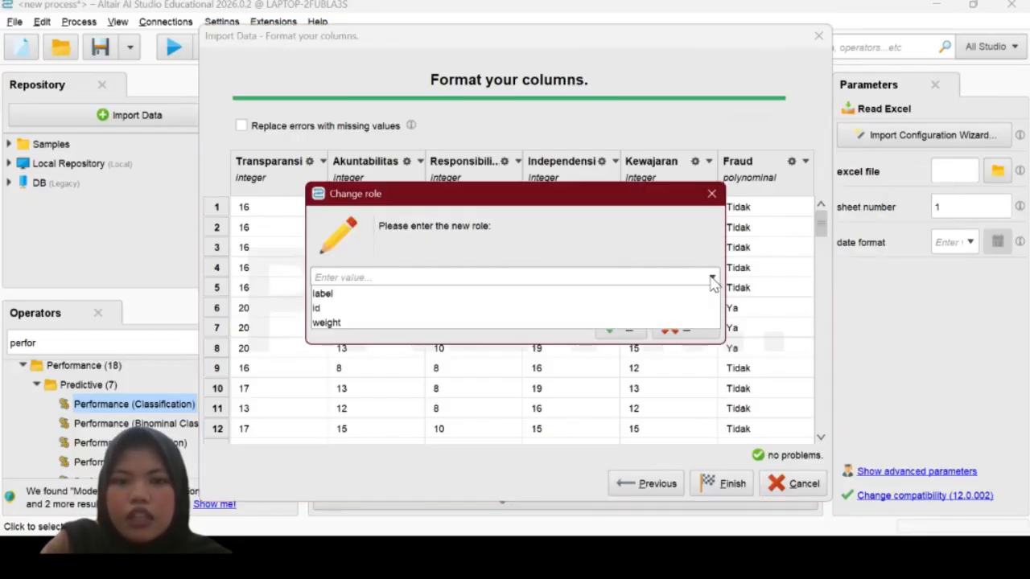
{"action": "left_click", "coordinate": [636, 295]}
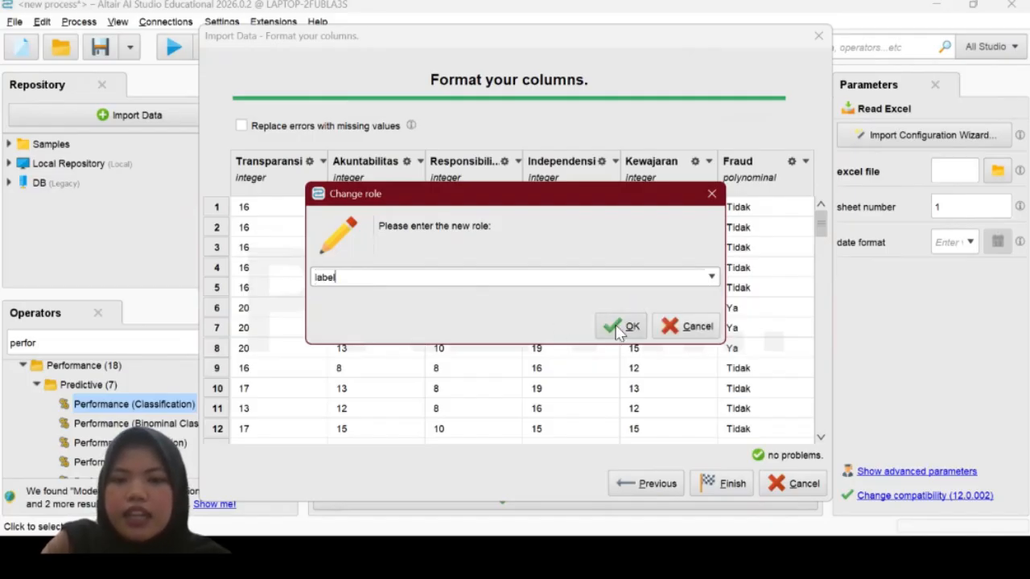
{"action": "left_click", "coordinate": [617, 327]}
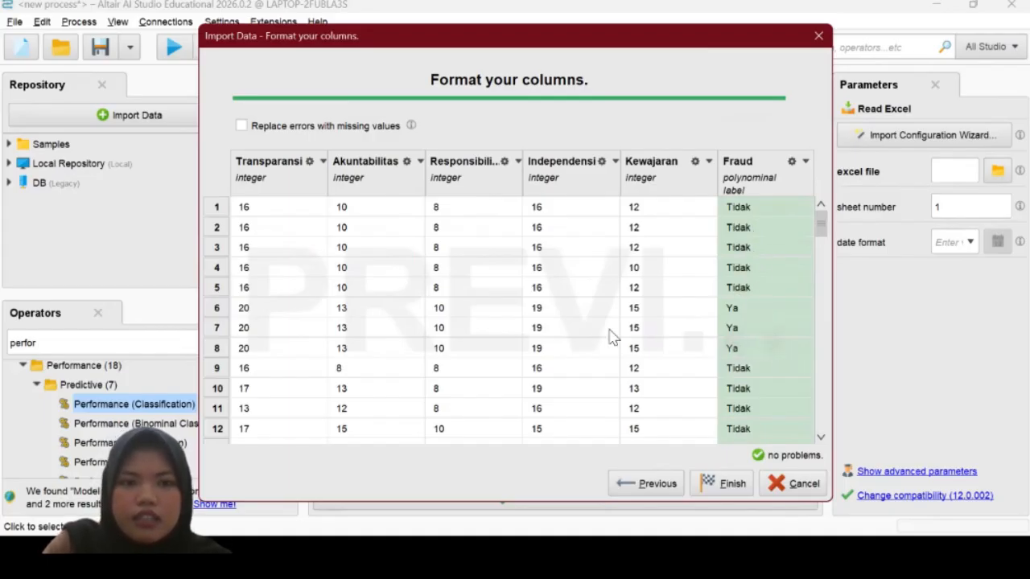
Check the formatted data rows in the preview and finish the Excel import configuration.
{"action": "scroll", "coordinate": [612, 337], "scroll_direction": "down", "scroll_amount": 1}
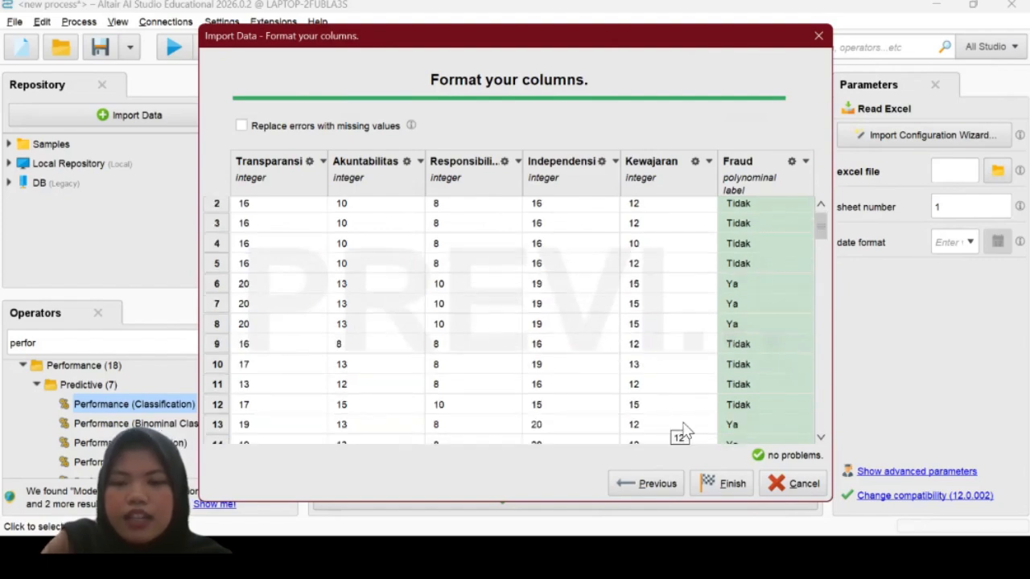
{"action": "scroll", "coordinate": [666, 406], "scroll_direction": "down", "scroll_amount": 2}
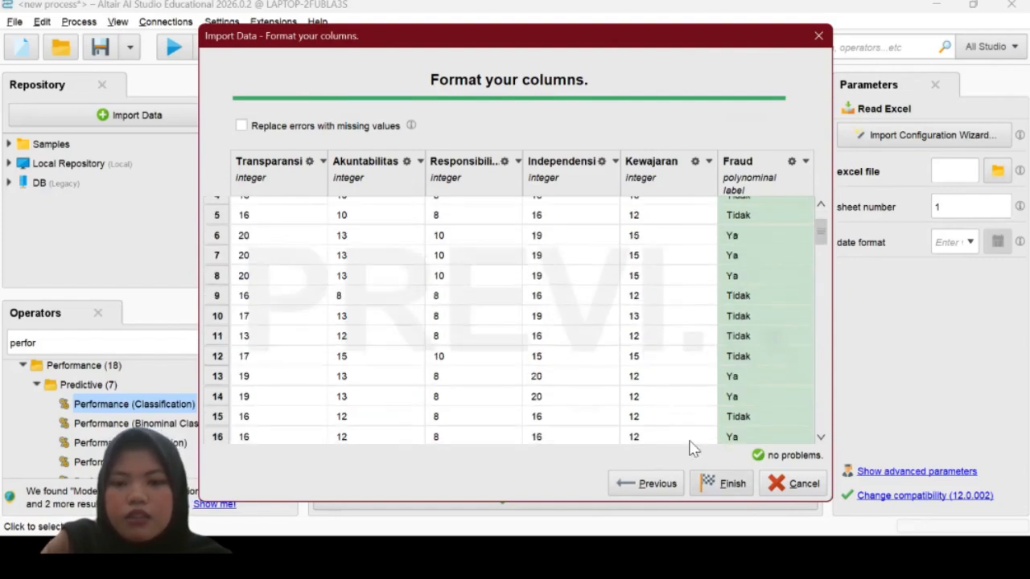
{"action": "left_click", "coordinate": [721, 483]}
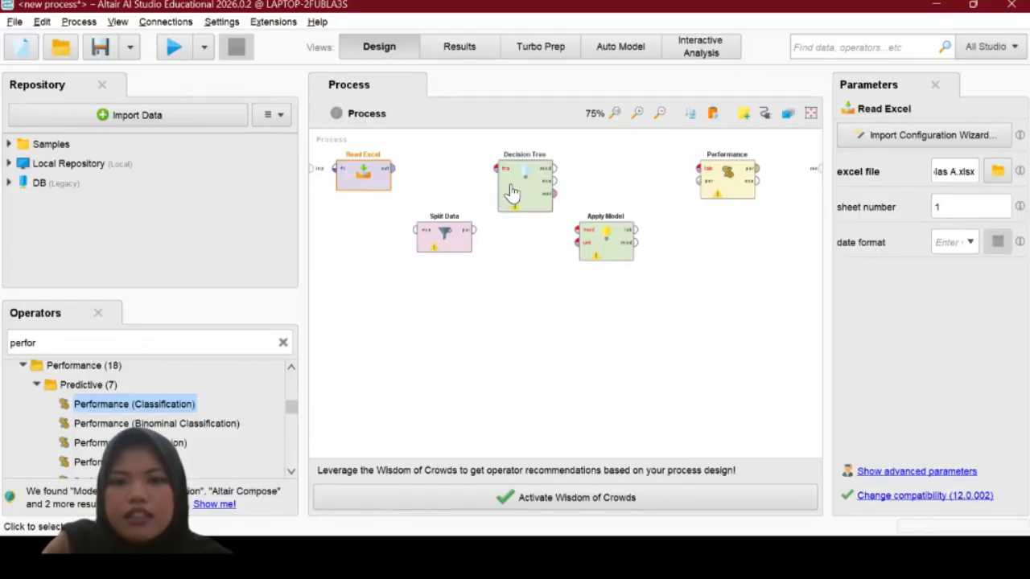
Define two Split Data partitions with ratios 0.7 and 0.3.
{"action": "double_click", "coordinate": [448, 241]}
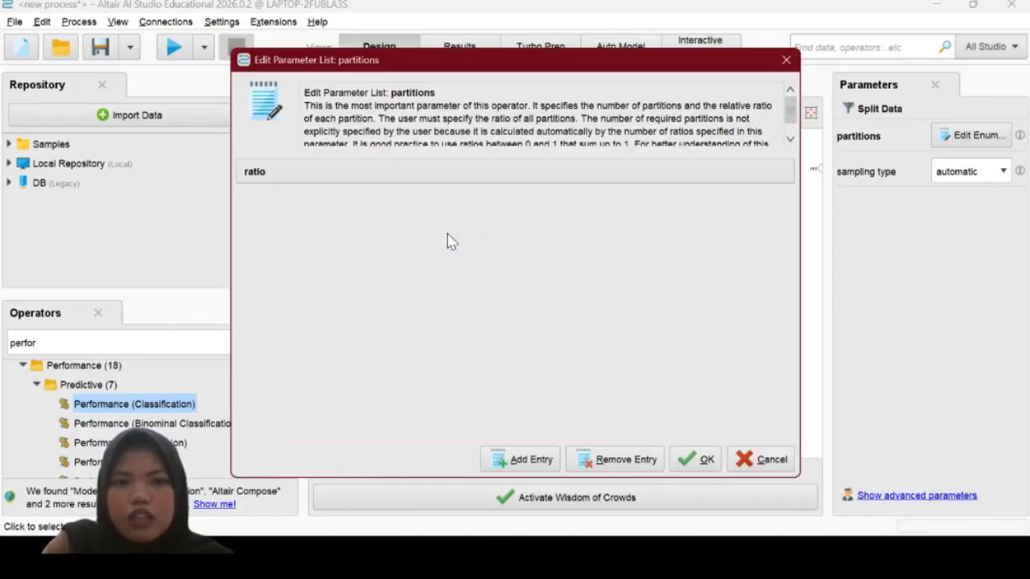
{"action": "left_click", "coordinate": [523, 462]}
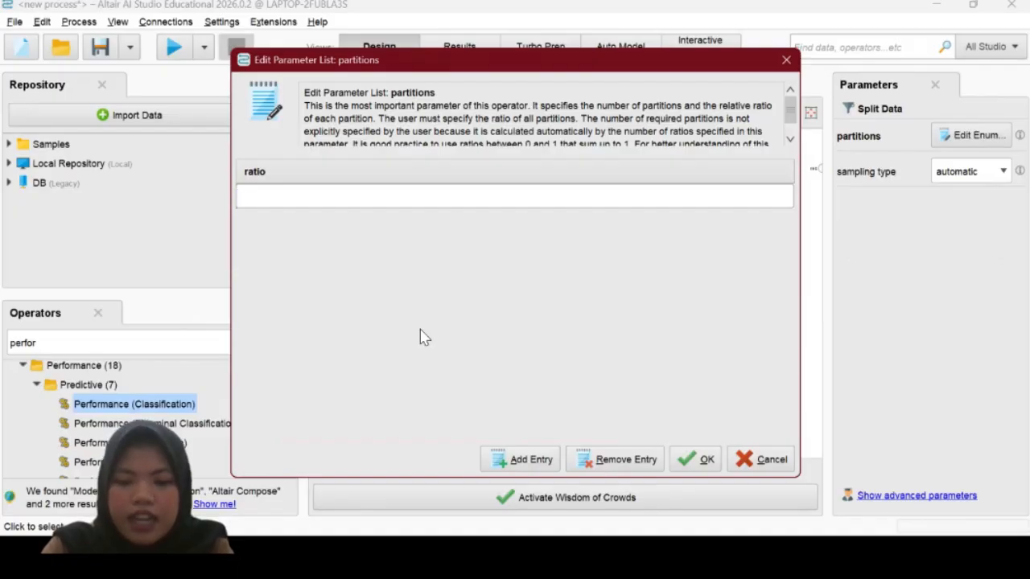
{"action": "type", "text": "0"}
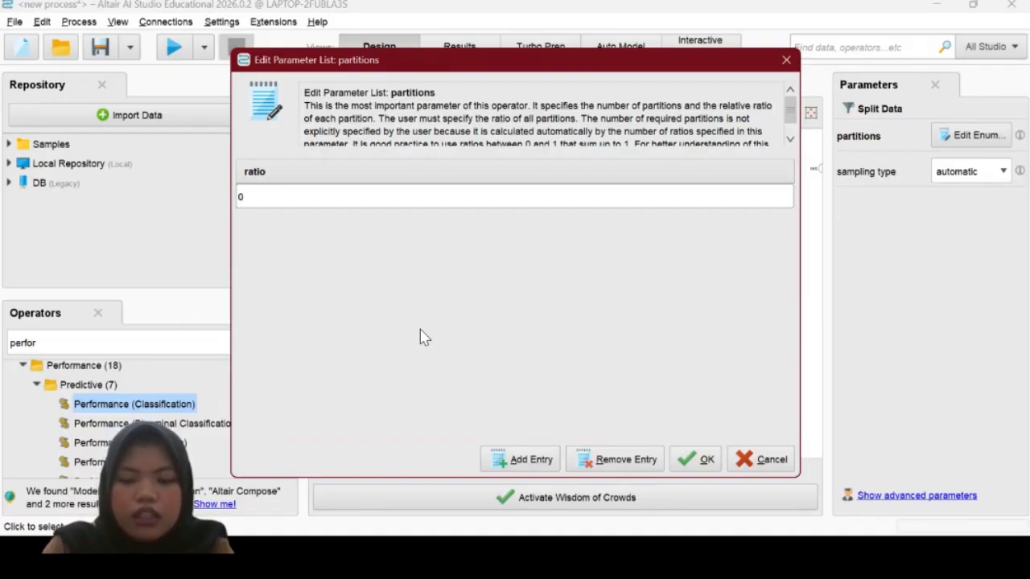
{"action": "type", "text": ".7"}
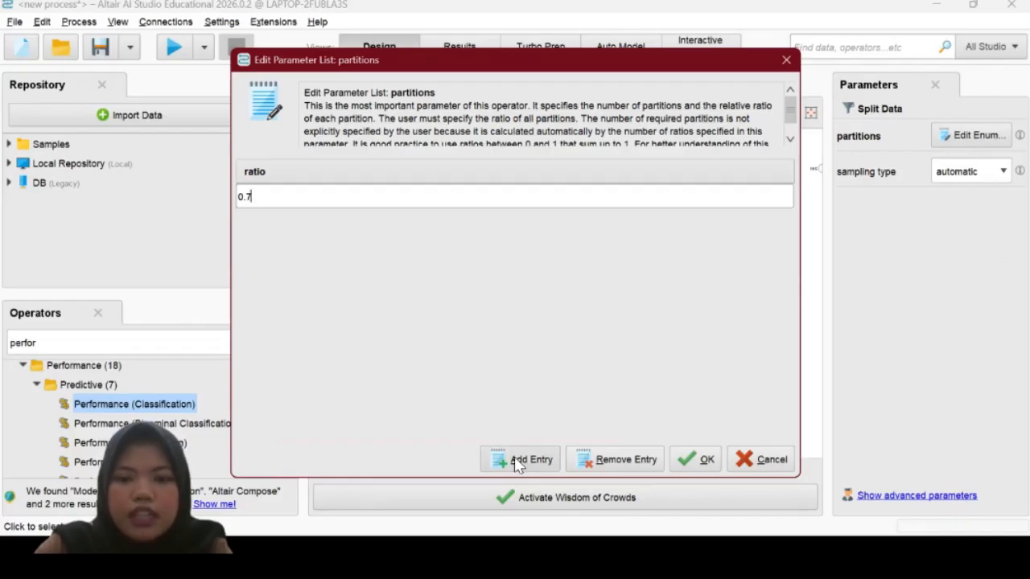
{"action": "left_click", "coordinate": [519, 464]}
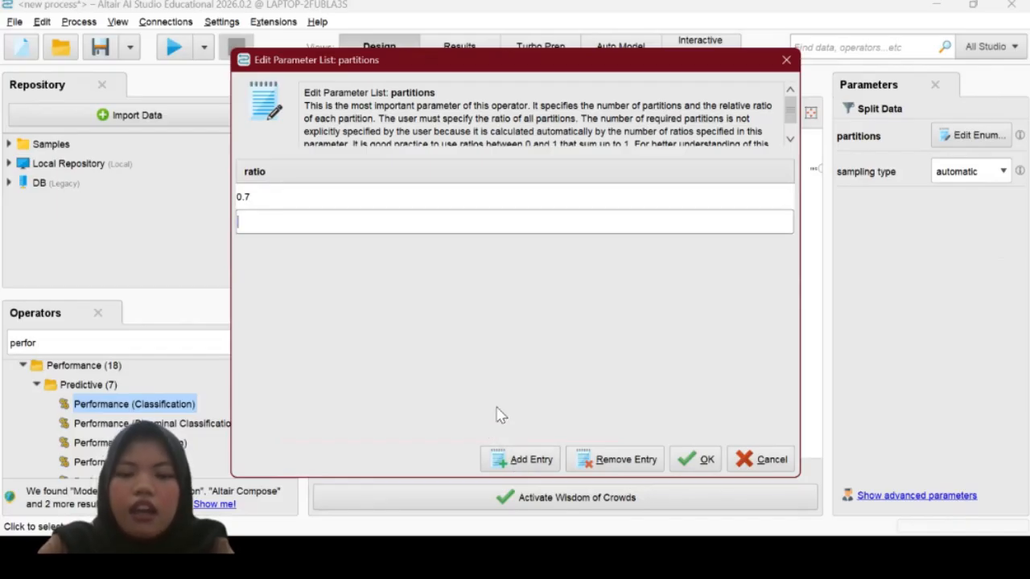
{"action": "type", "text": "0.3"}
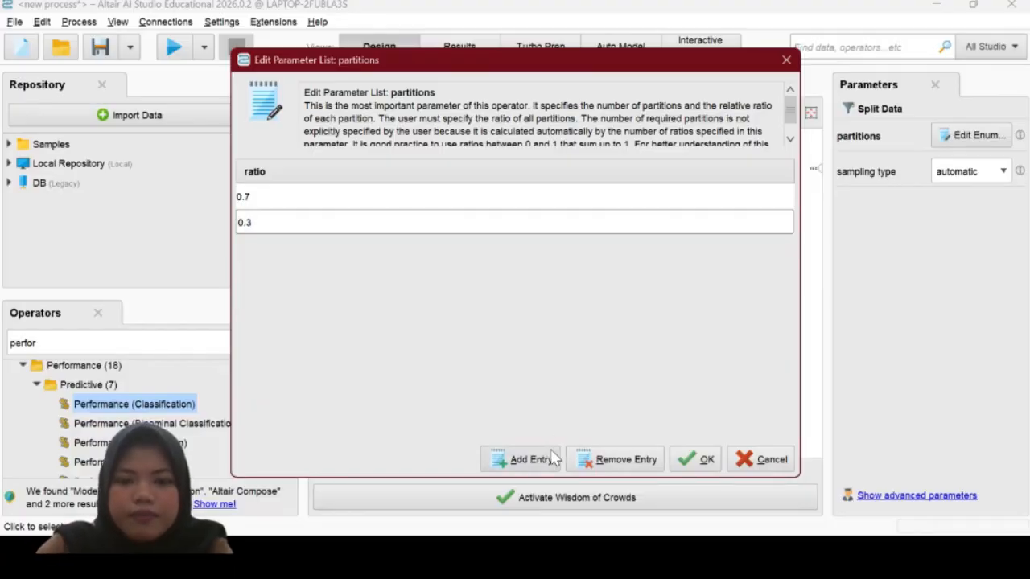
{"action": "left_click", "coordinate": [684, 460]}
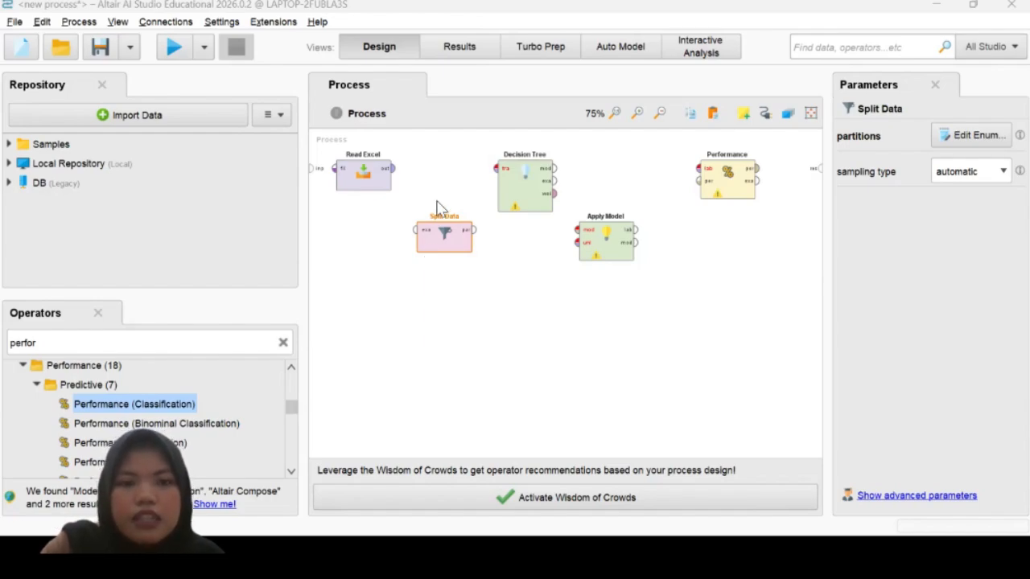
Connect the Read Excel output to Split Data, and the first partition output to the Decision Tree's training input.
{"action": "left_click", "coordinate": [394, 177]}
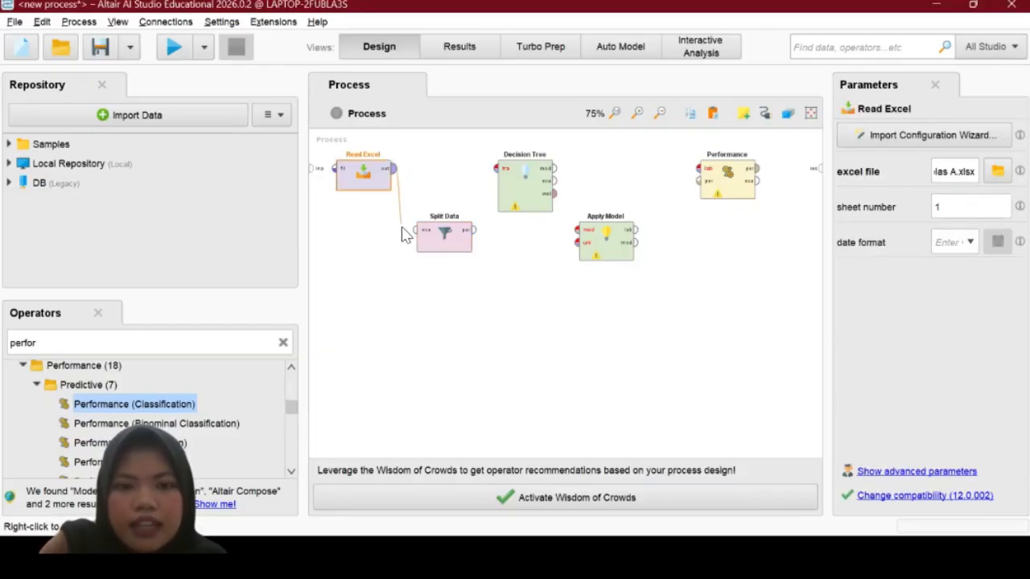
{"action": "left_click", "coordinate": [414, 232]}
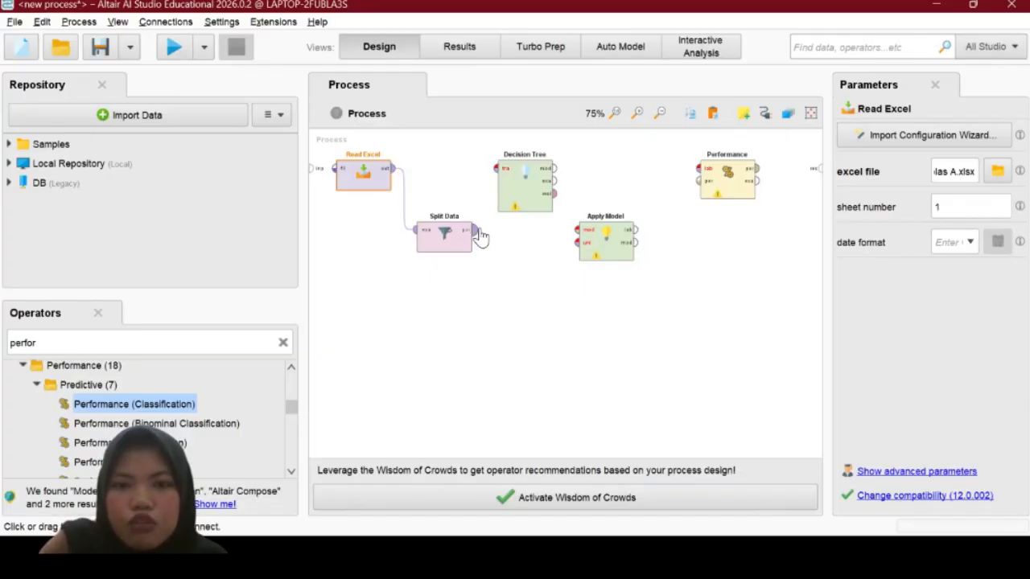
{"action": "left_click", "coordinate": [477, 231]}
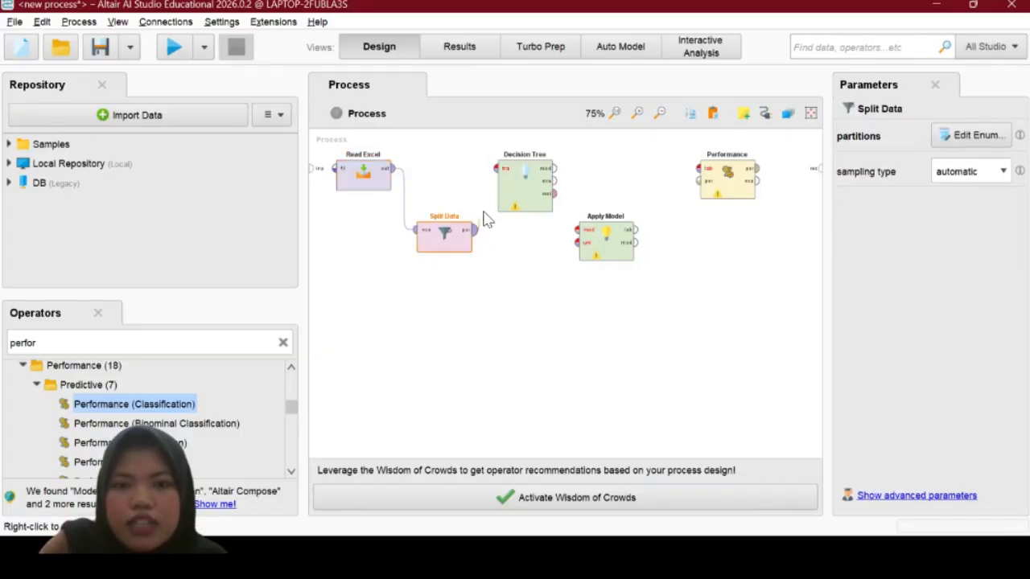
{"action": "left_click", "coordinate": [496, 170]}
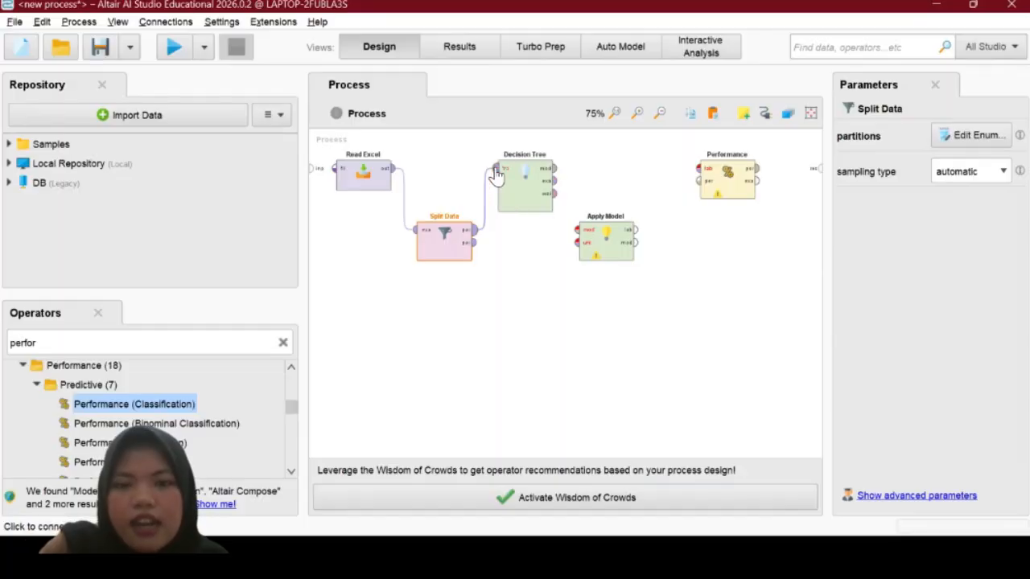
Connect Split Data's second partition to Apply Model's unlabelled input and the Decision Tree's model output to its model input.
{"action": "left_click", "coordinate": [475, 244]}
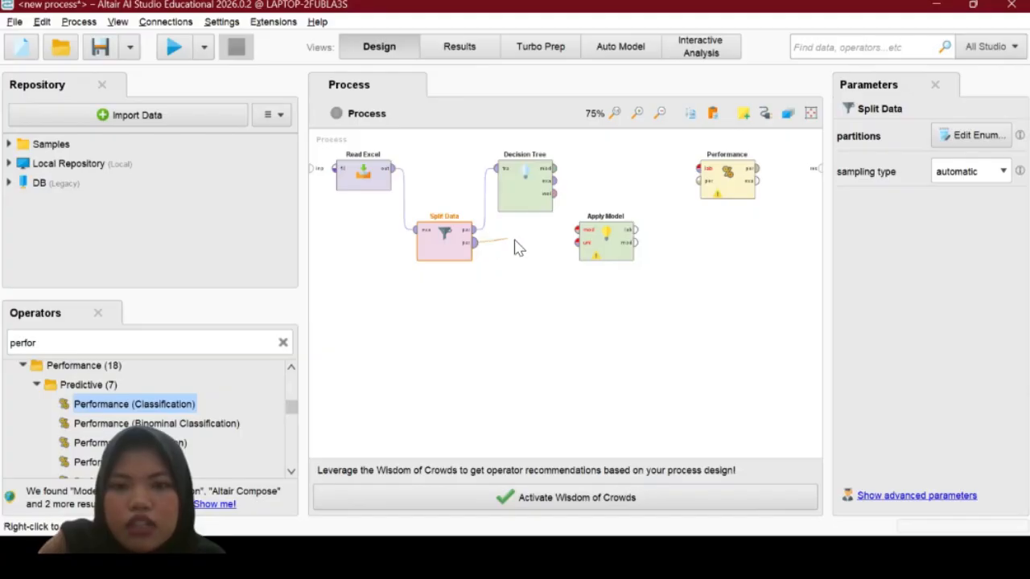
{"action": "left_click", "coordinate": [576, 244]}
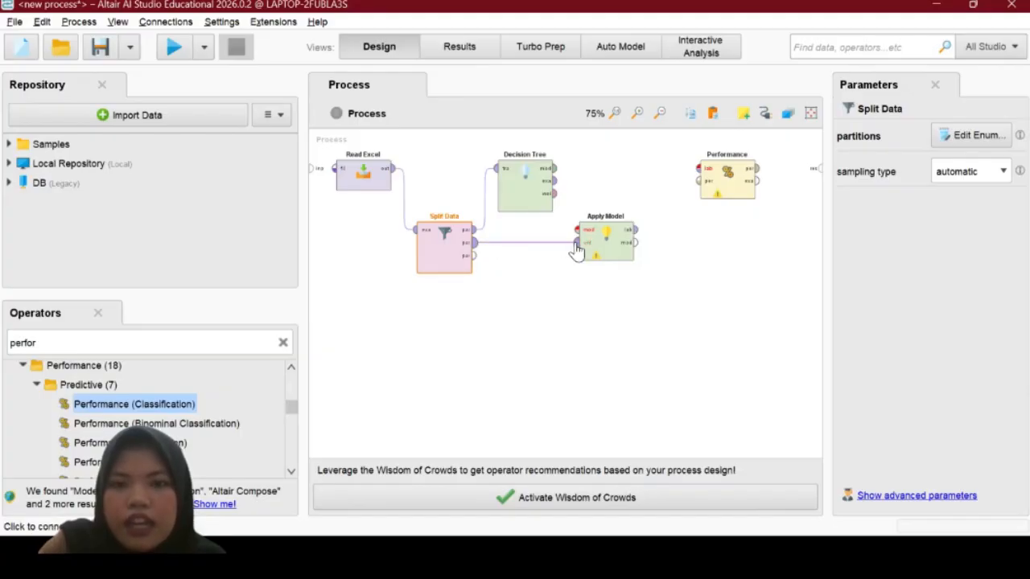
{"action": "left_click", "coordinate": [560, 173]}
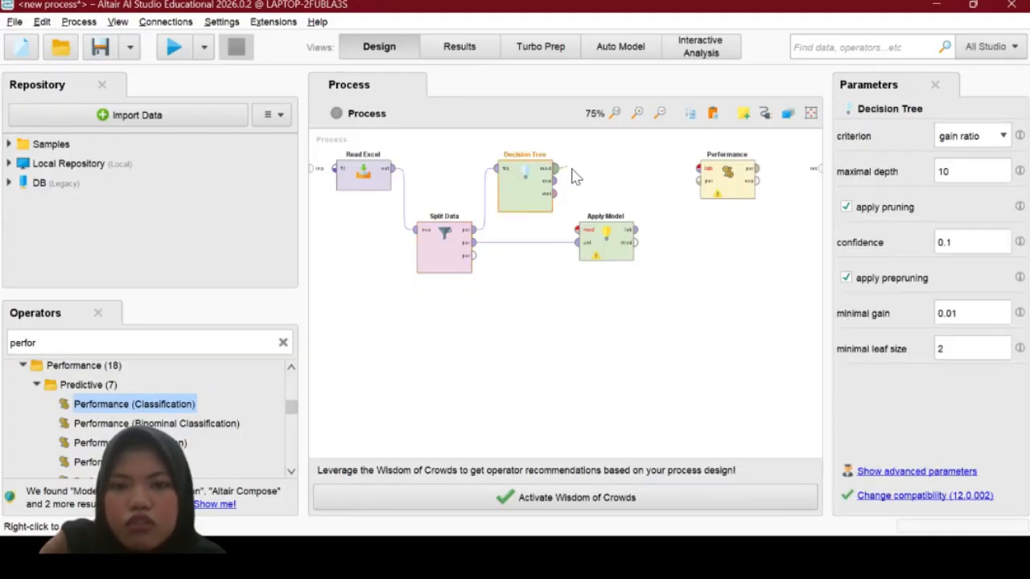
{"action": "left_click", "coordinate": [576, 232]}
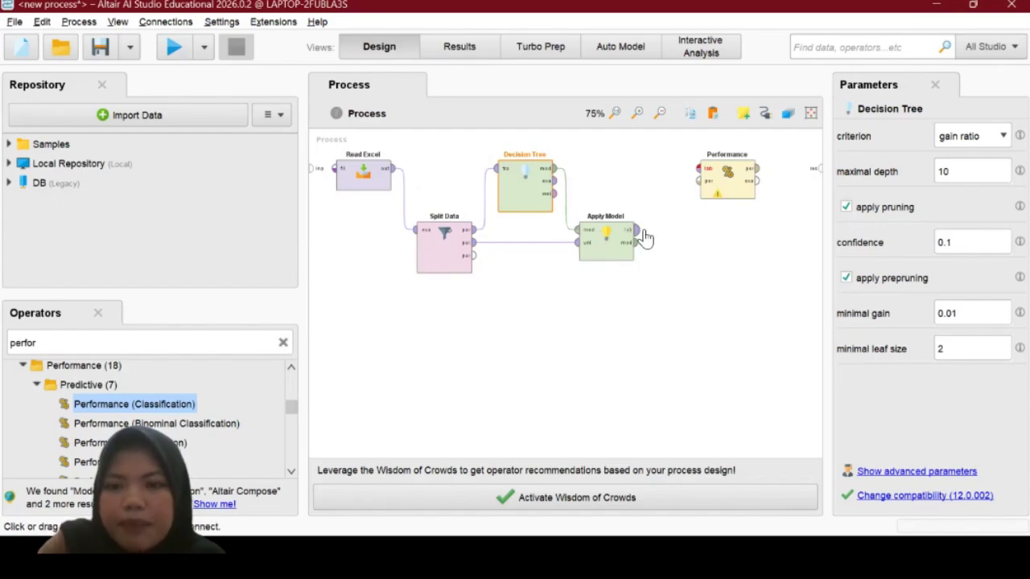
Connect Apply Model's labelled output to Performance, and the performance output to the first process result port.
{"action": "left_click", "coordinate": [648, 233]}
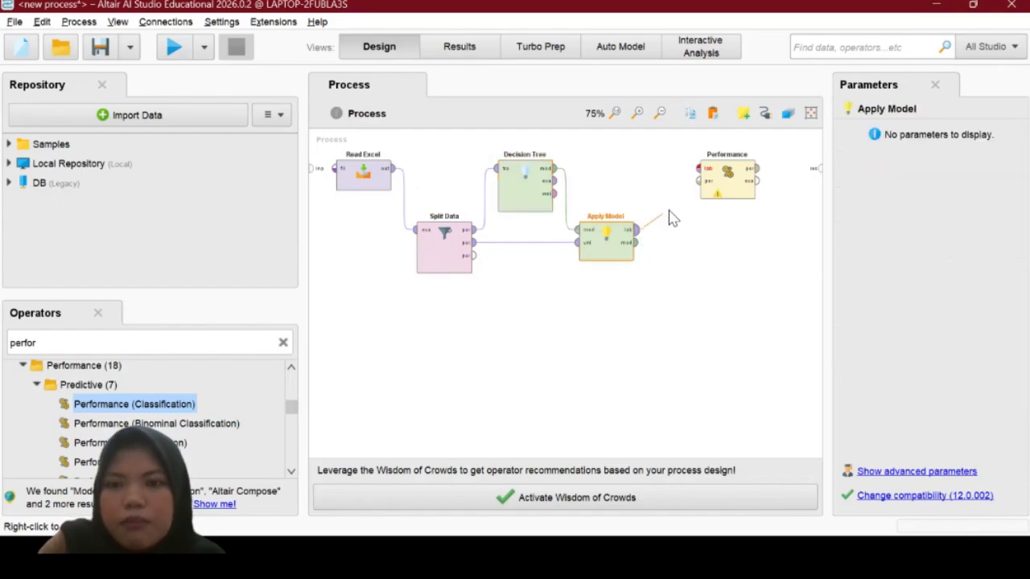
{"action": "left_click", "coordinate": [698, 170]}
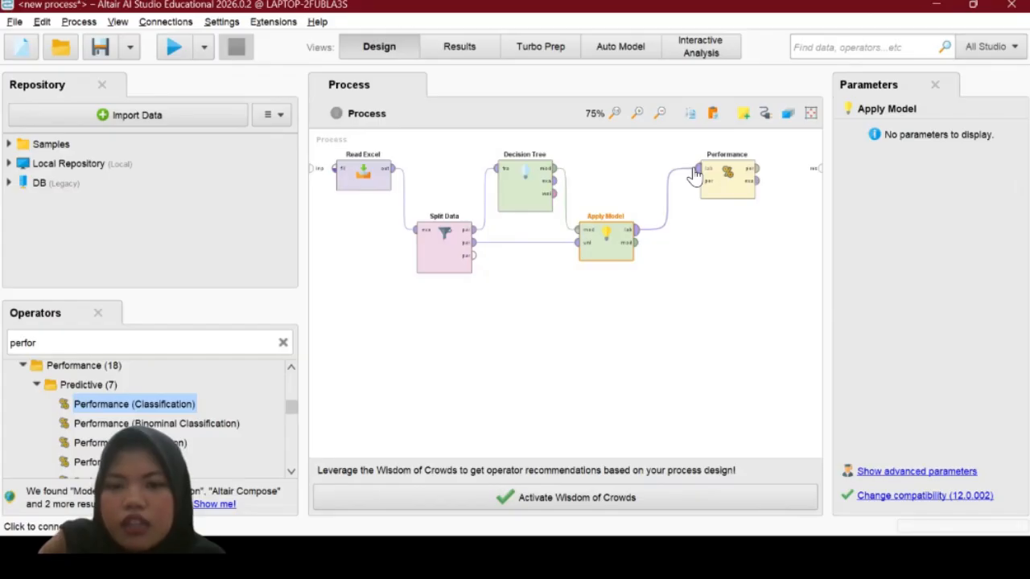
{"action": "left_click", "coordinate": [757, 169]}
{"action": "left_click", "coordinate": [815, 168]}
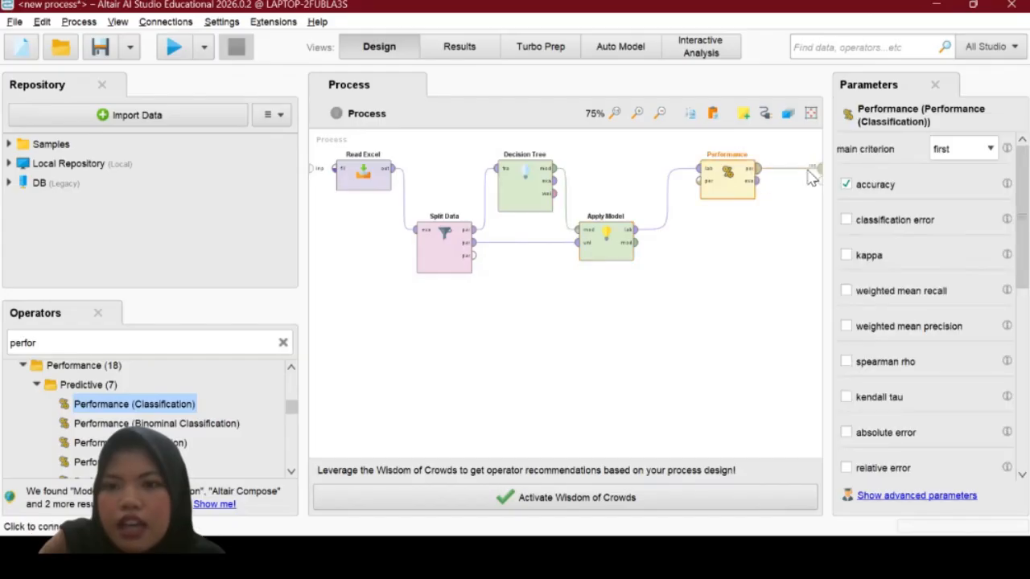
Connect Performance's example output and Apply Model's model output to the second and third process result ports.
{"action": "left_click", "coordinate": [757, 181]}
{"action": "left_click", "coordinate": [815, 179]}
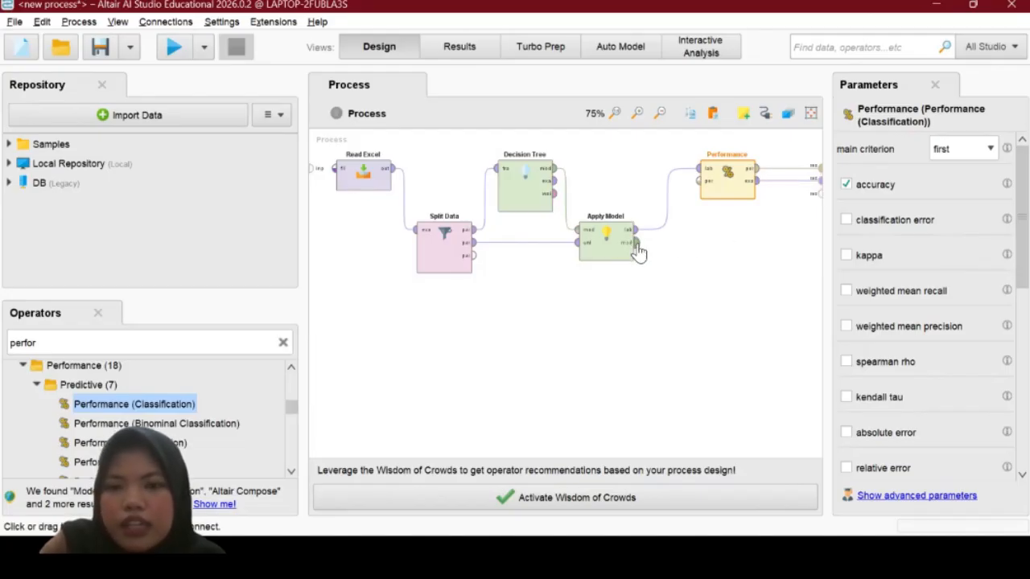
{"action": "left_click", "coordinate": [636, 244]}
{"action": "left_click", "coordinate": [817, 203]}
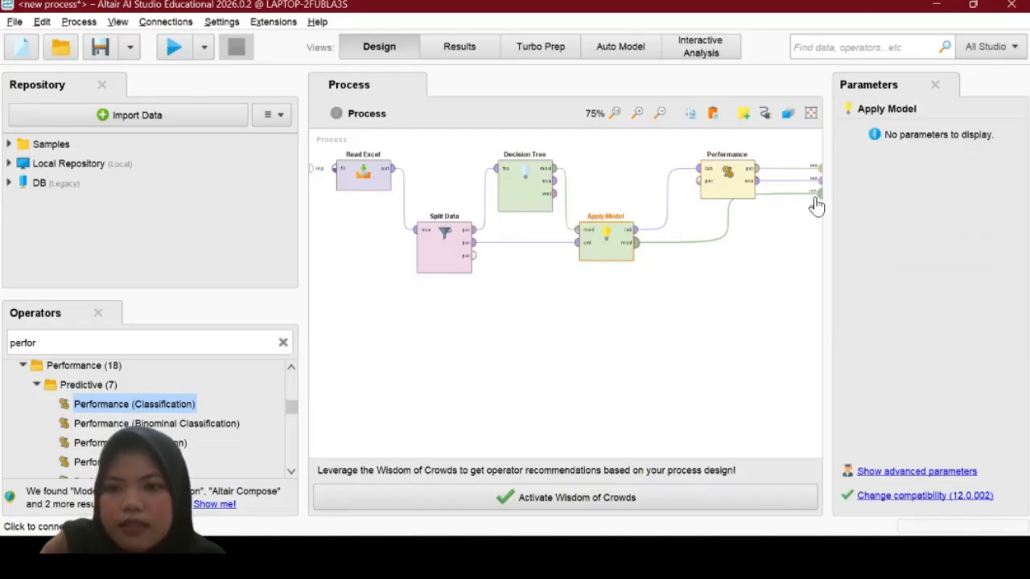
Rearrange the process layout by moving Performance closer to Apply Model and shifting Split Data and Apply Model lower.
{"action": "left_click_drag", "start_coordinate": [736, 191], "coordinate": [698, 193]}
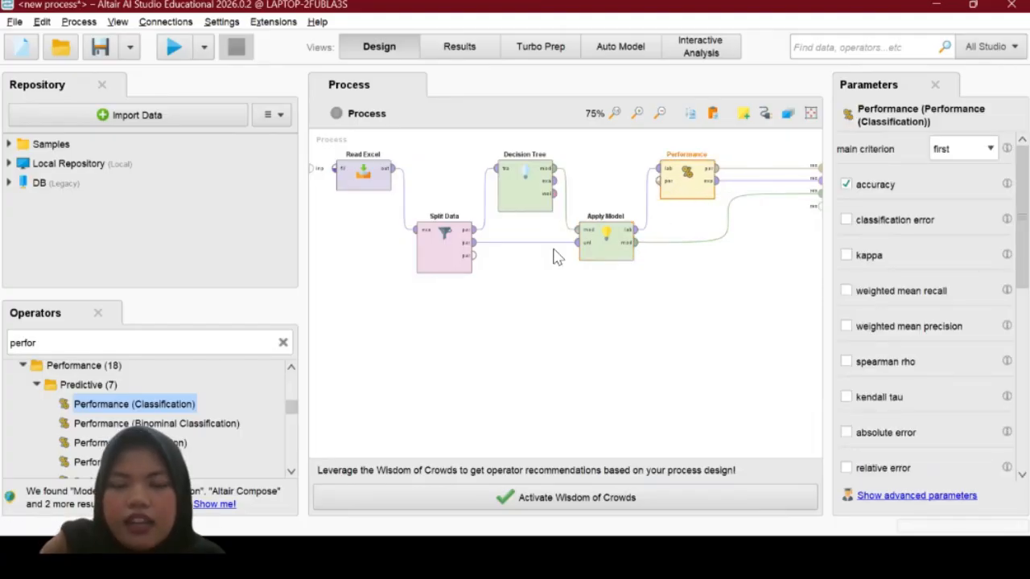
{"action": "left_click_drag", "start_coordinate": [452, 253], "coordinate": [449, 285]}
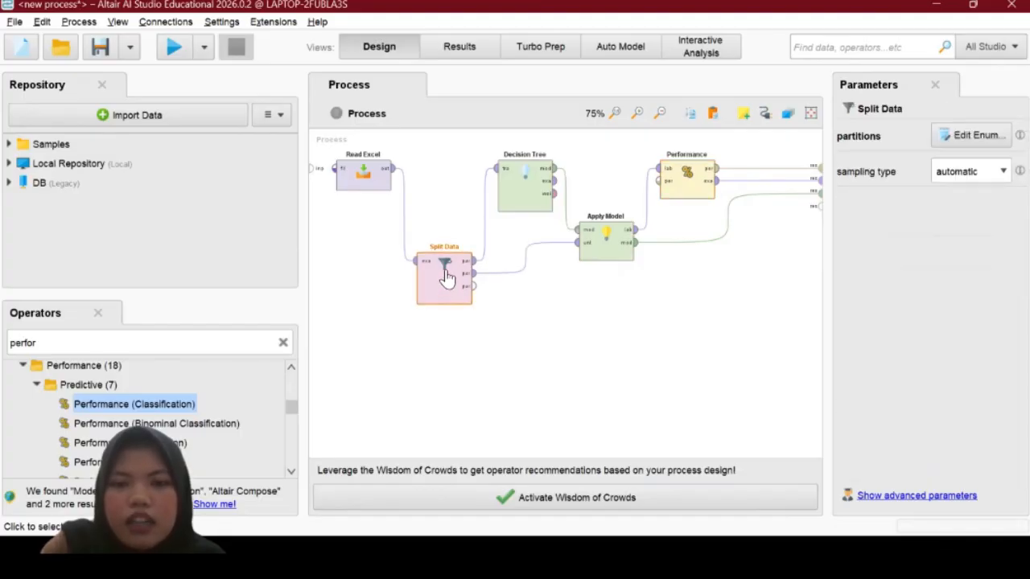
{"action": "left_click_drag", "start_coordinate": [601, 251], "coordinate": [602, 282]}
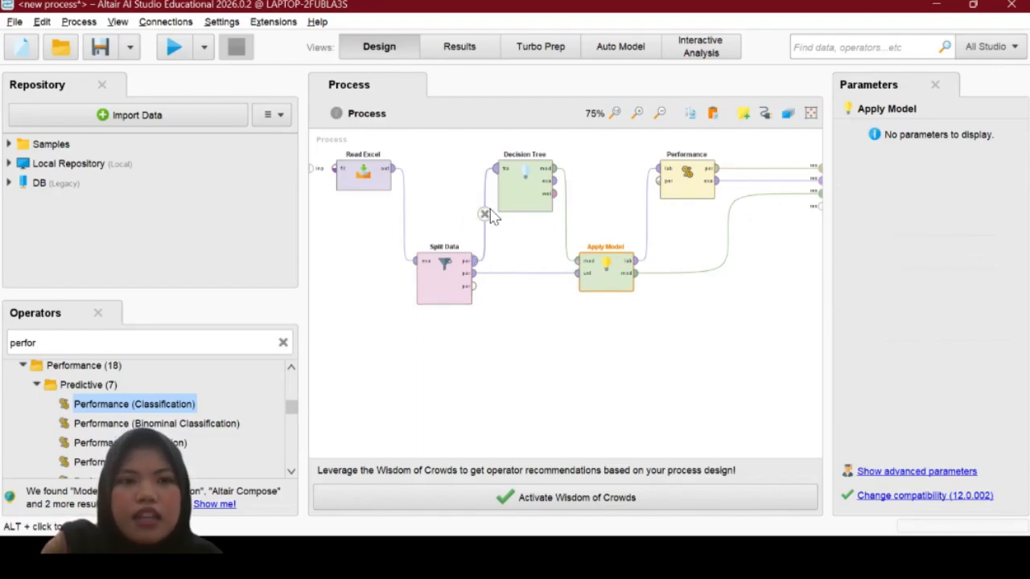
Select gain ratio as the Decision Tree's splitting criterion.
{"action": "left_click", "coordinate": [521, 205]}
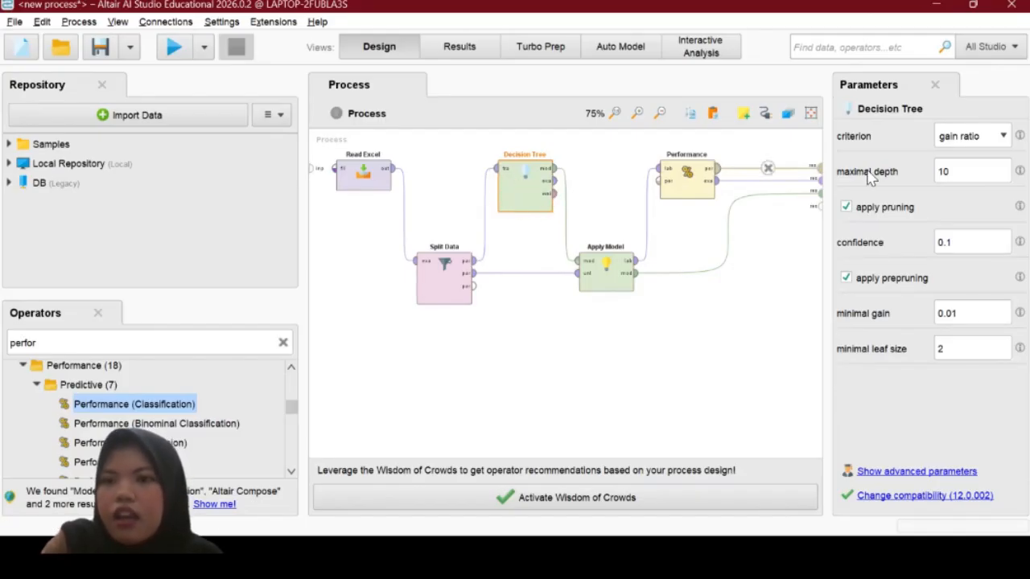
{"action": "left_click", "coordinate": [998, 138]}
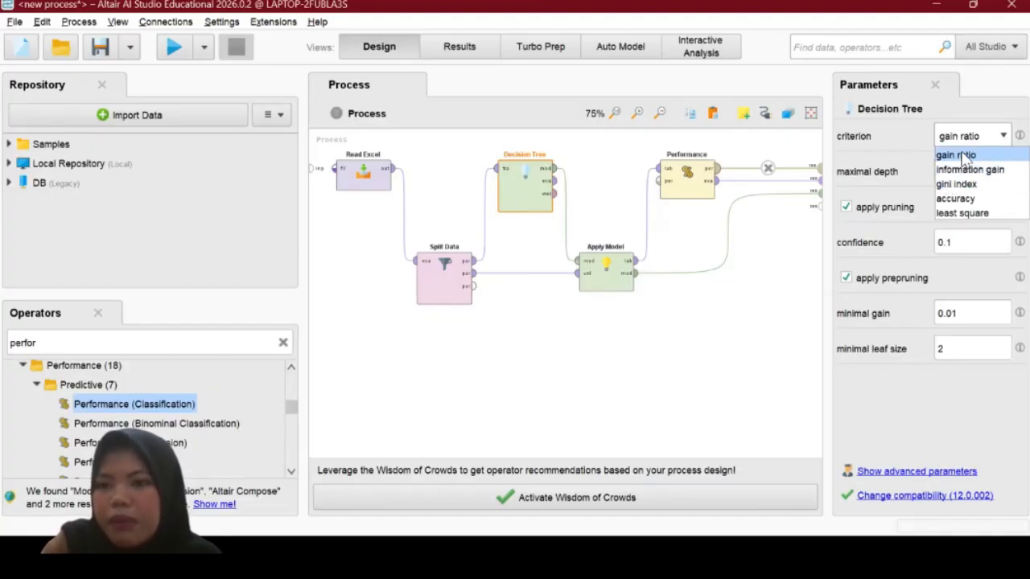
{"action": "left_click", "coordinate": [959, 158]}
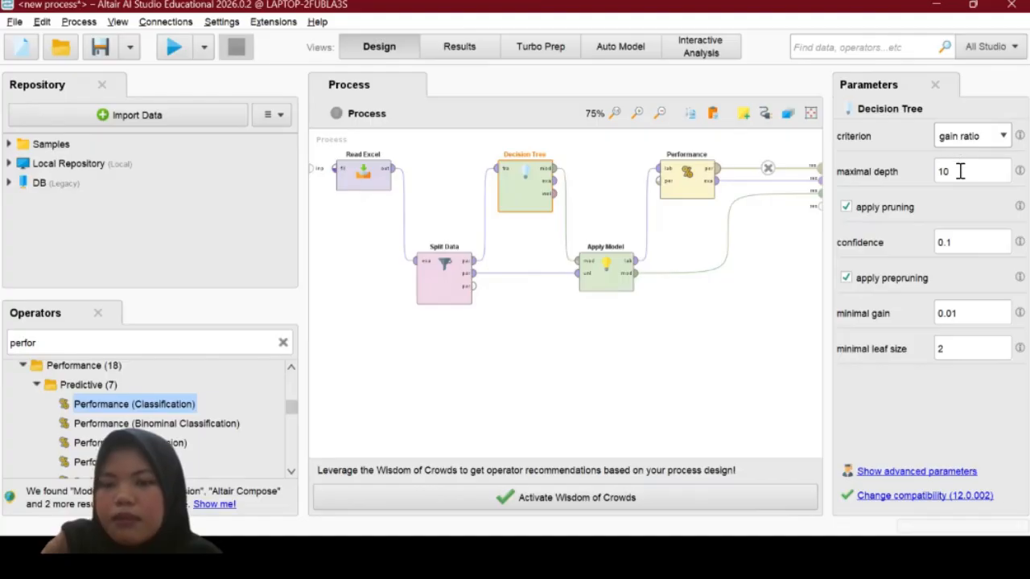
Set the Decision Tree's maximal depth to 5 and run the process.
{"action": "left_click", "coordinate": [960, 172]}
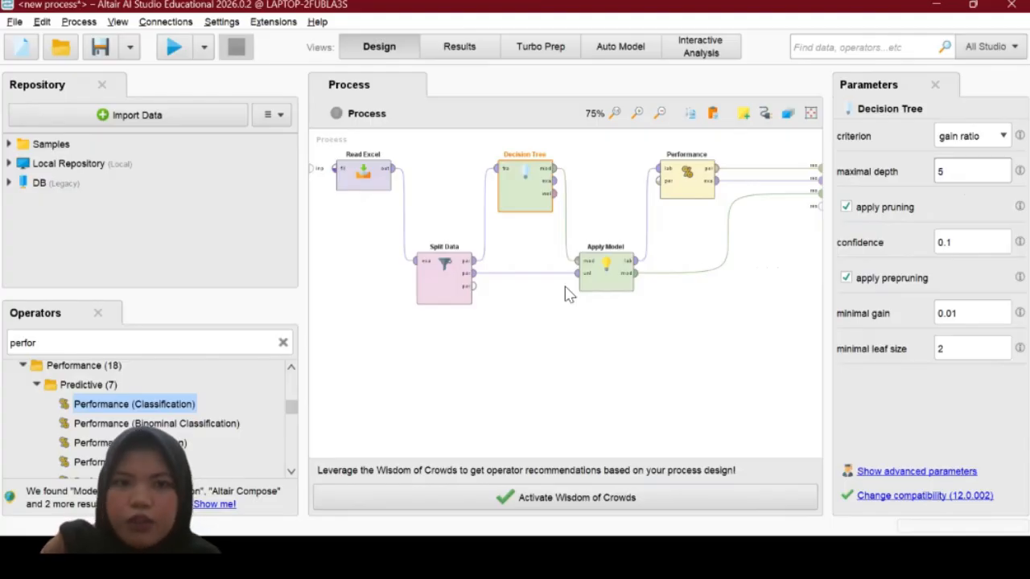
{"action": "left_click", "coordinate": [174, 48]}
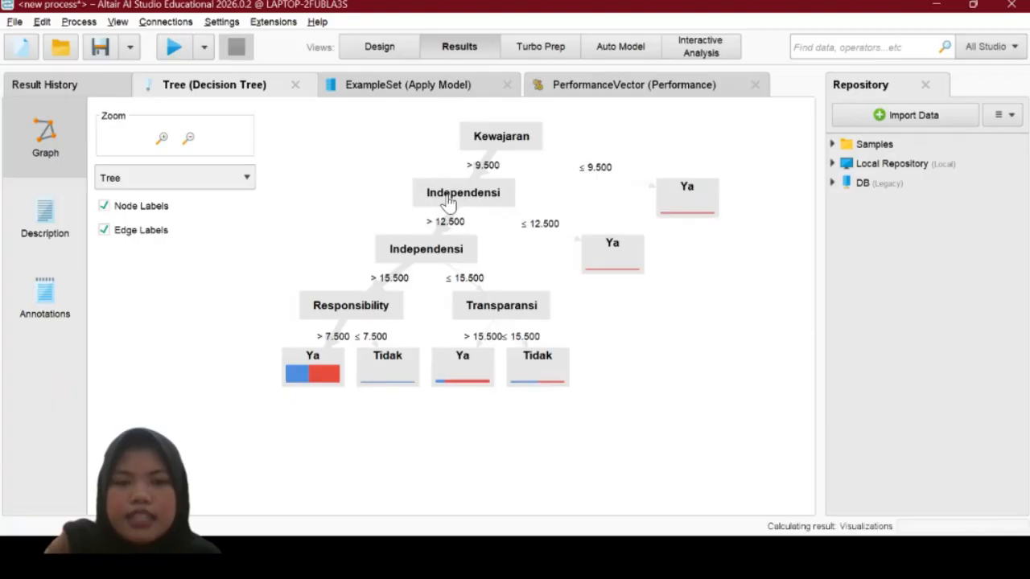
Examine the resulting decision tree's branches and leaf distributions, spacing out the Kewajaran, upper Independensi and upper Ya nodes.
{"action": "mouse_move", "coordinate": [449, 203]}
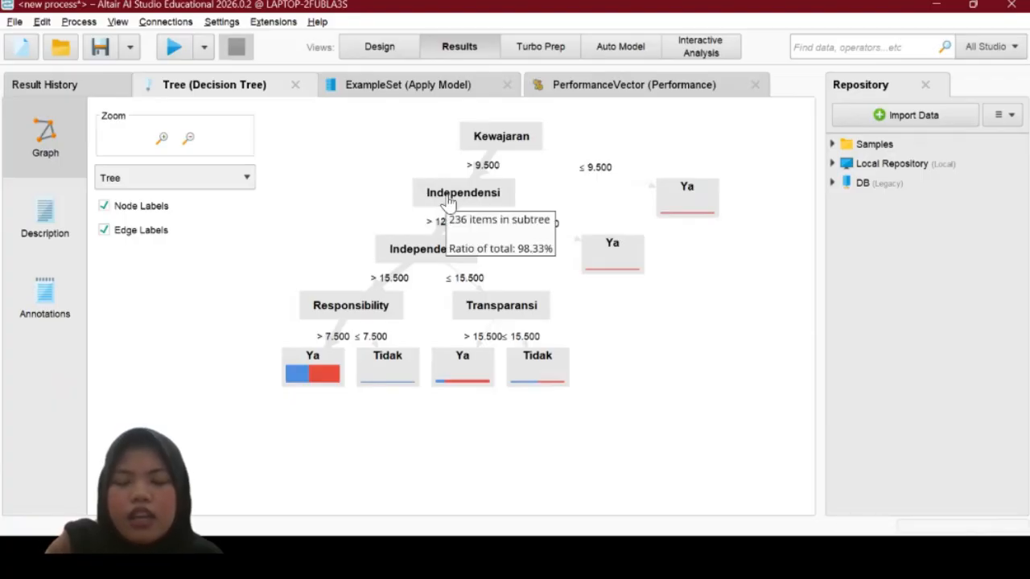
{"action": "left_click_drag", "start_coordinate": [455, 199], "coordinate": [383, 198]}
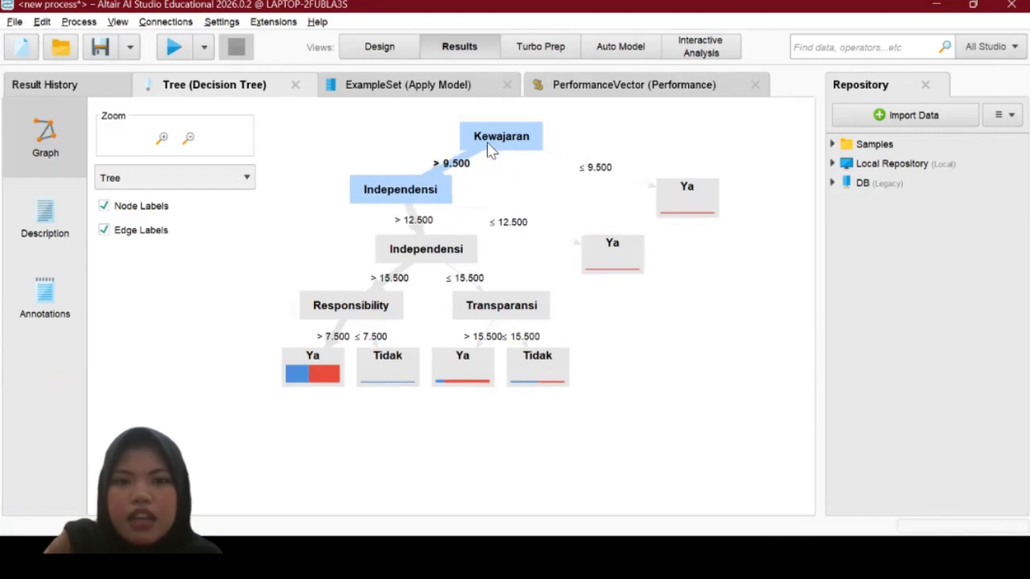
{"action": "left_click_drag", "start_coordinate": [492, 150], "coordinate": [513, 133]}
{"action": "left_click_drag", "start_coordinate": [417, 191], "coordinate": [478, 193]}
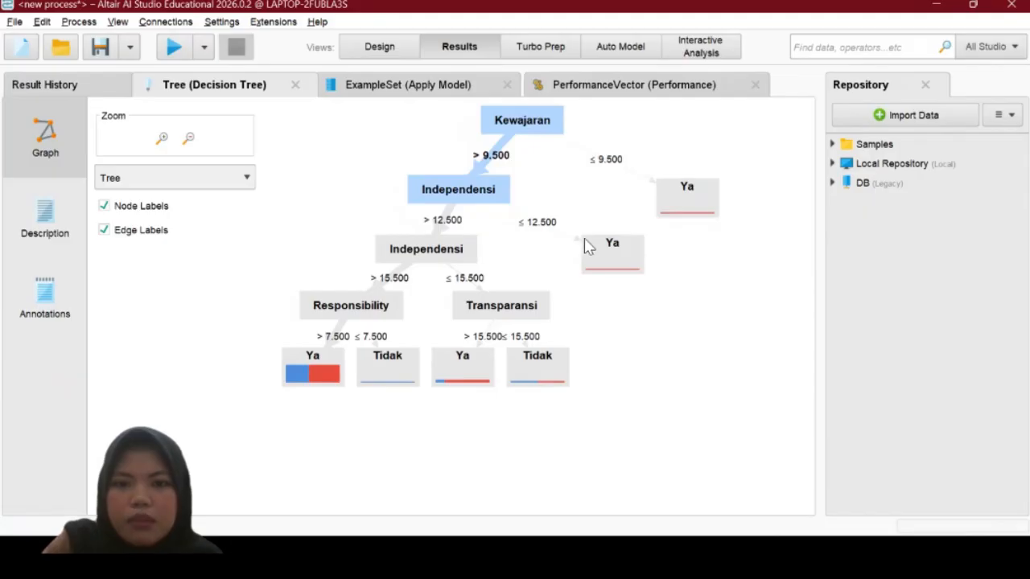
{"action": "left_click_drag", "start_coordinate": [678, 193], "coordinate": [665, 193]}
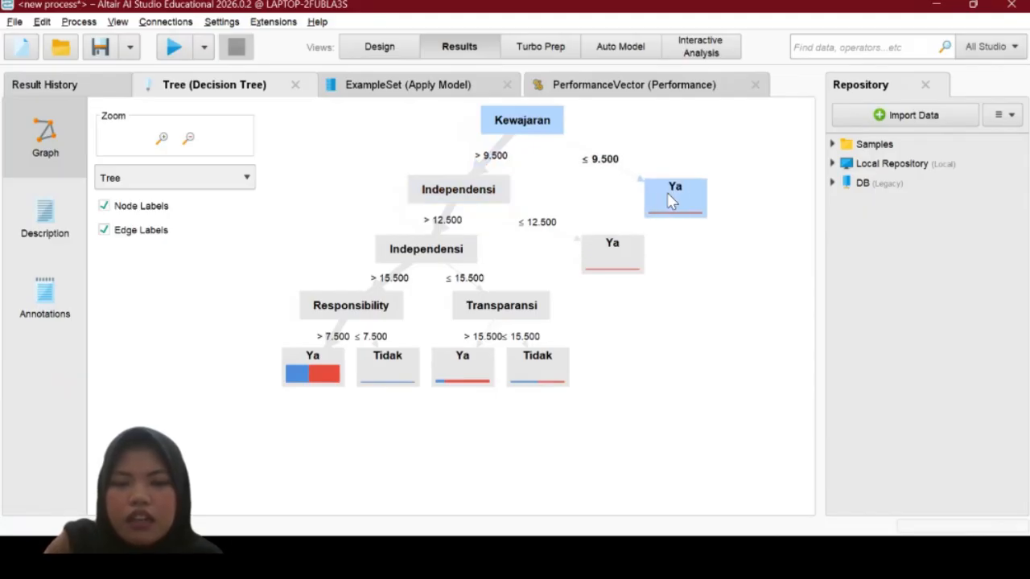
{"action": "left_click", "coordinate": [672, 248]}
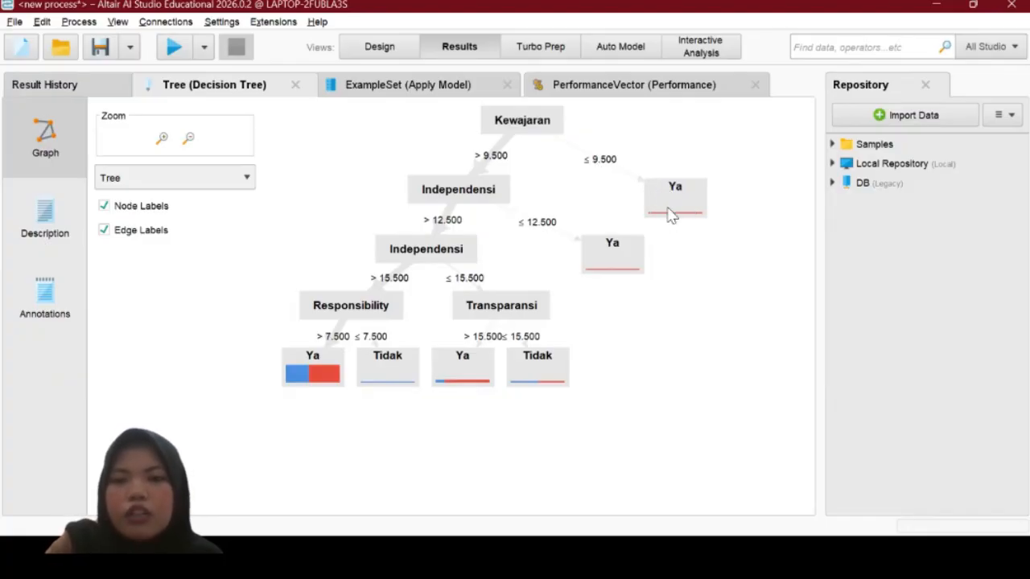
{"action": "mouse_move", "coordinate": [667, 209]}
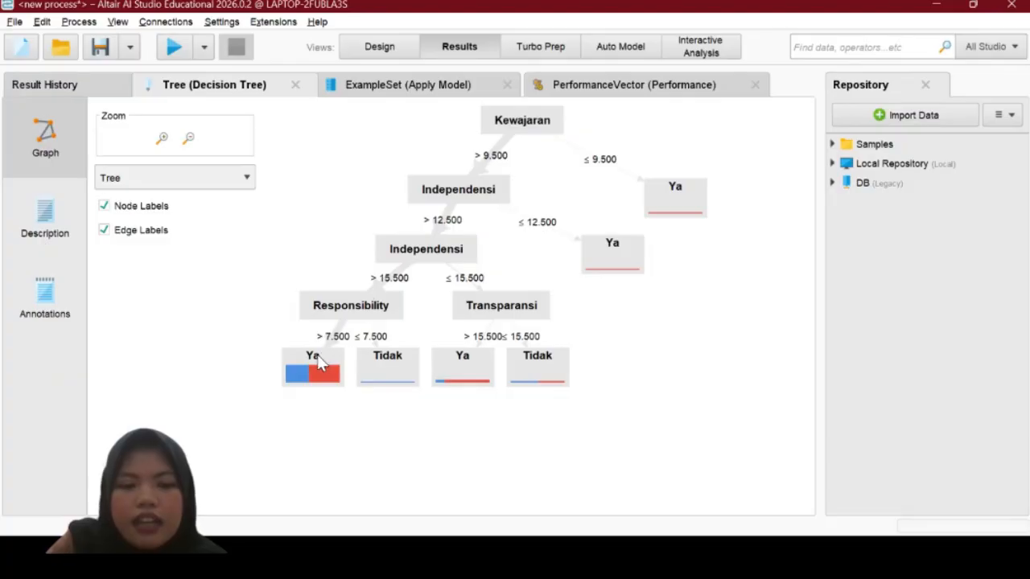
{"action": "mouse_move", "coordinate": [318, 361]}
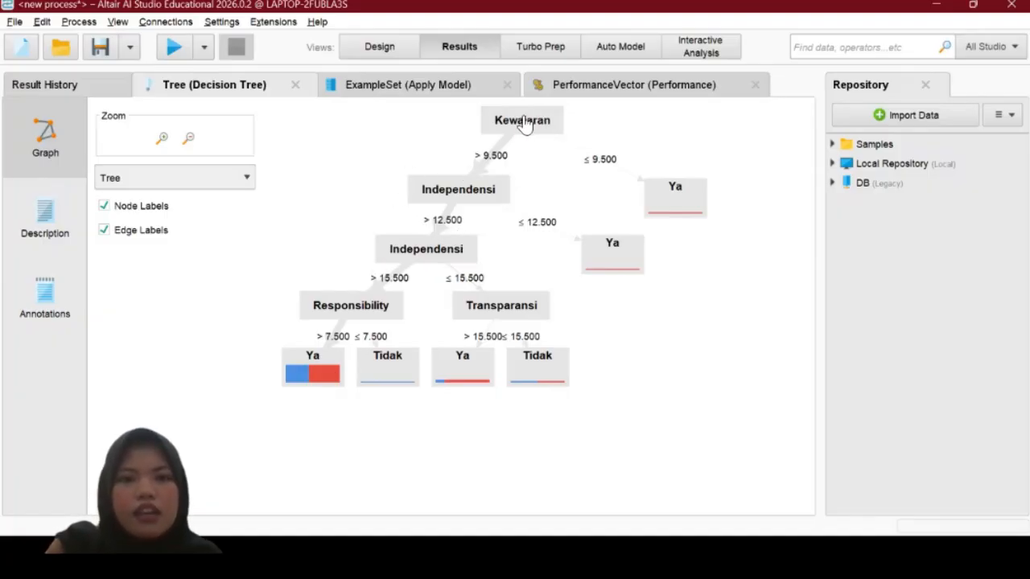
Review the predictions in Apply Model's example set with the prediction(Fraud) column widened, and check the performance accuracy table.
{"action": "left_click", "coordinate": [430, 88]}
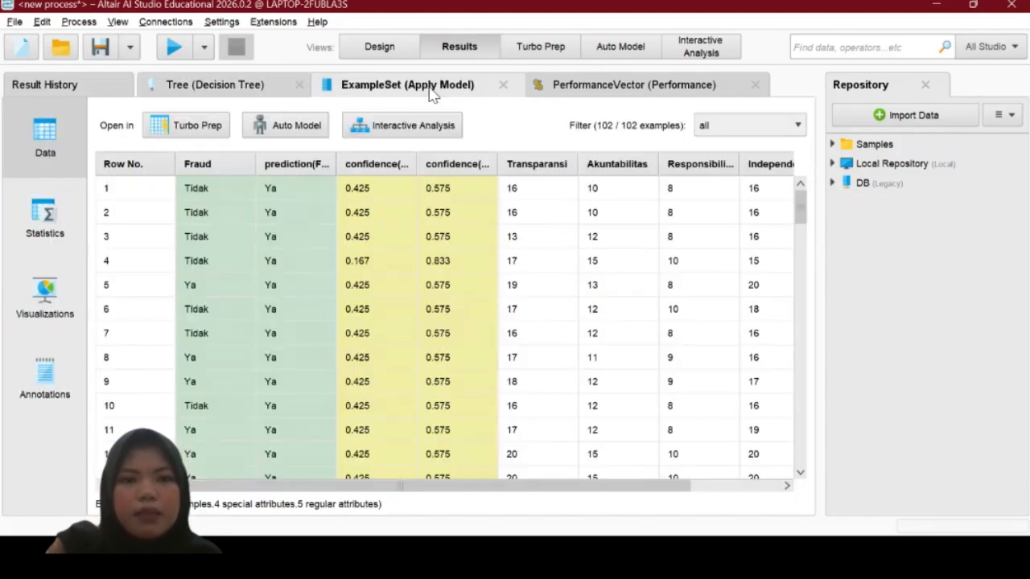
{"action": "scroll", "coordinate": [410, 287], "scroll_direction": "down", "scroll_amount": 20}
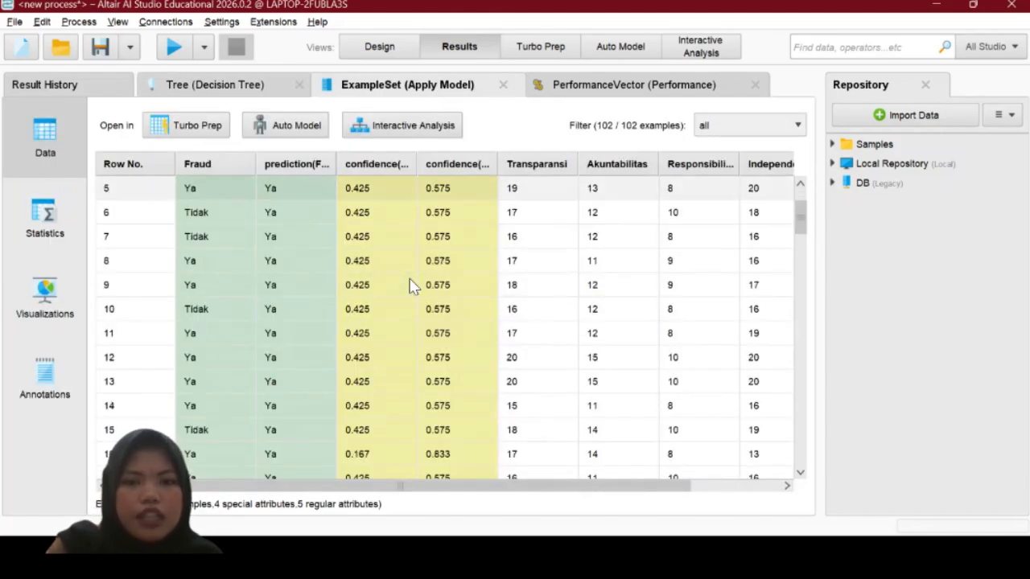
{"action": "scroll", "coordinate": [410, 288], "scroll_direction": "down", "scroll_amount": 9}
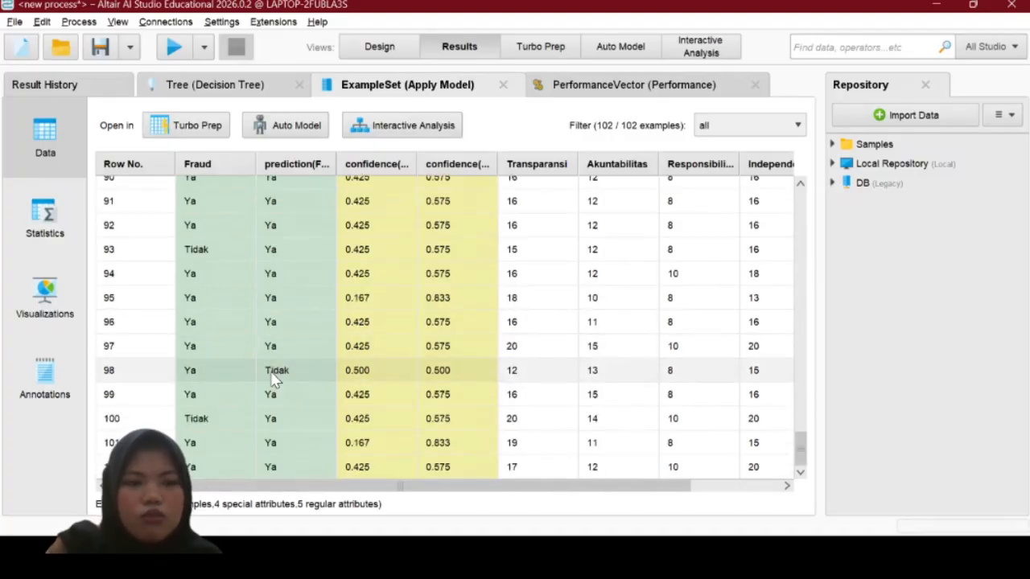
{"action": "scroll", "coordinate": [271, 371], "scroll_direction": "up", "scroll_amount": 20}
{"action": "scroll", "coordinate": [273, 380], "scroll_direction": "up", "scroll_amount": 3}
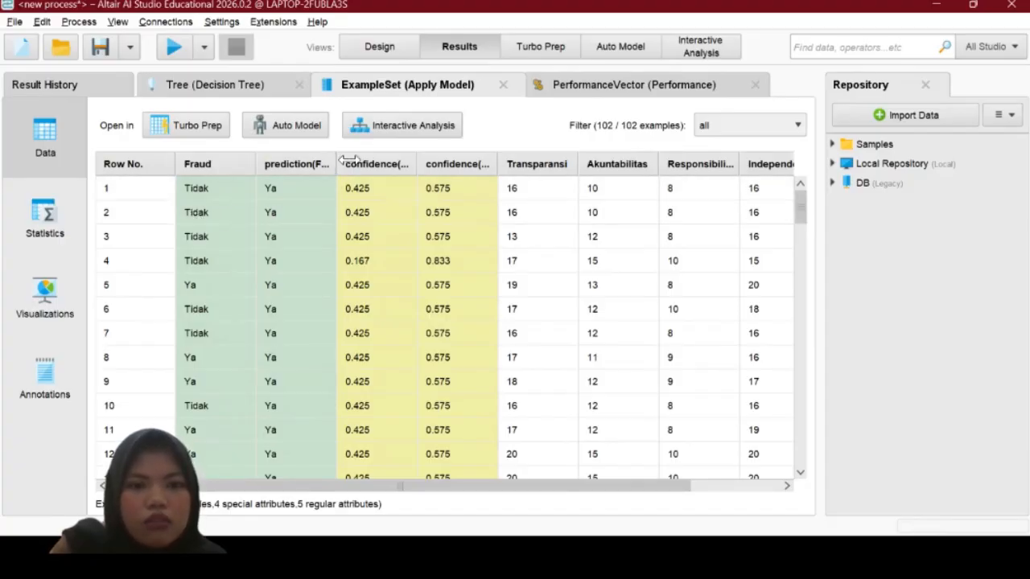
{"action": "left_click_drag", "start_coordinate": [340, 160], "coordinate": [364, 160]}
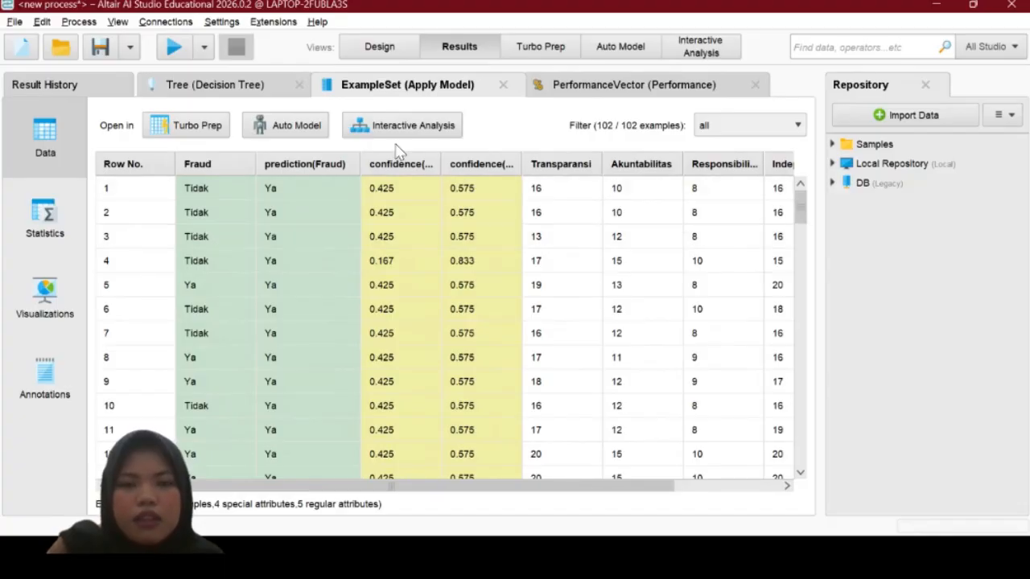
{"action": "left_click", "coordinate": [593, 90]}
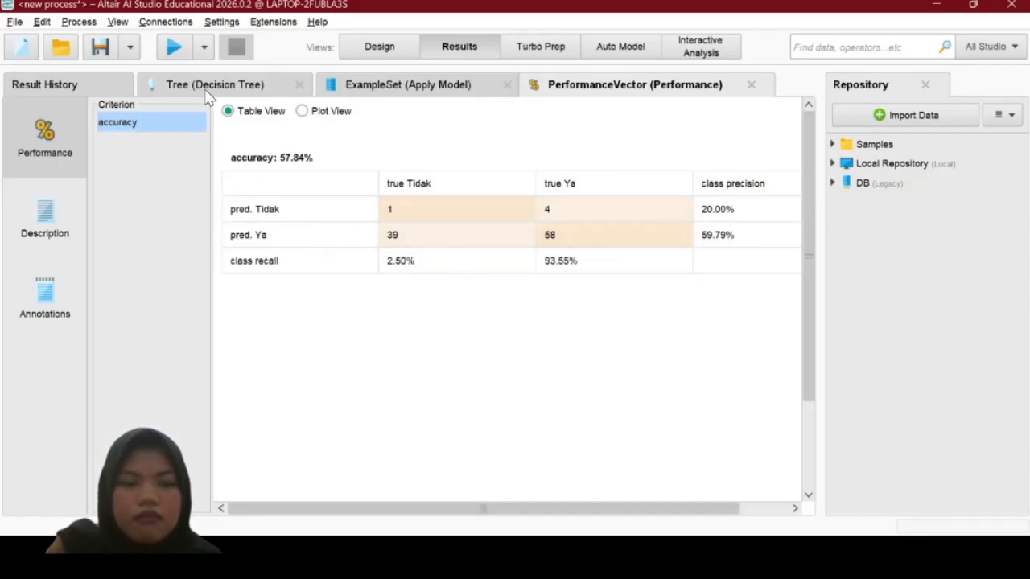
Disable pruning and prepruning for the Decision Tree and rerun the process.
{"action": "left_click", "coordinate": [360, 48]}
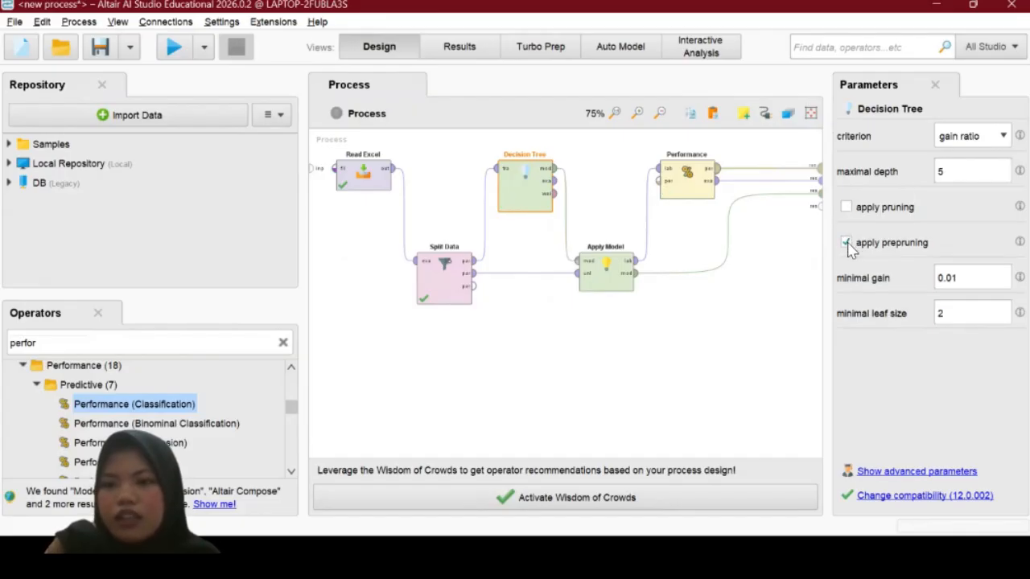
{"action": "left_click", "coordinate": [848, 243]}
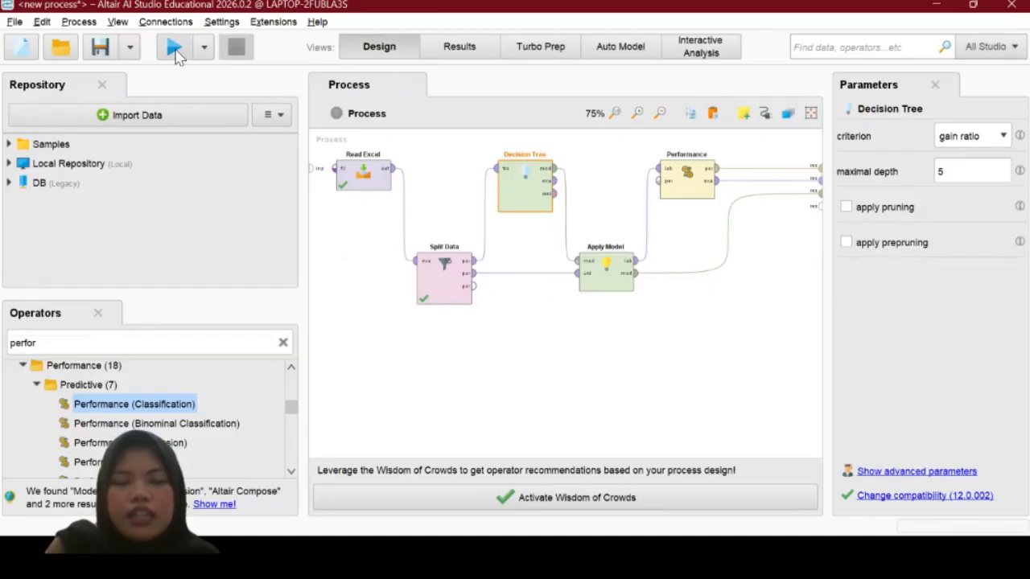
{"action": "left_click", "coordinate": [175, 50]}
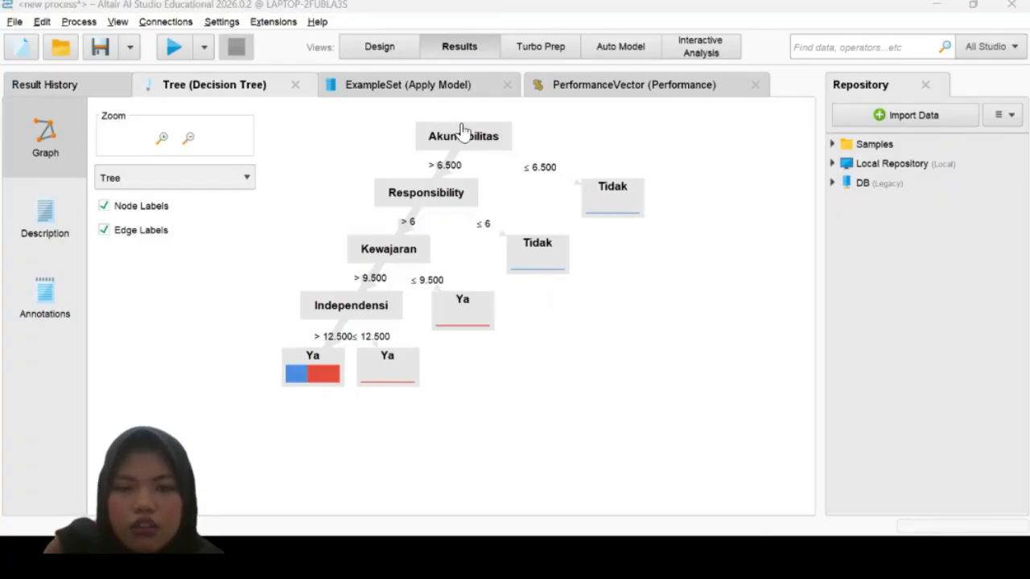
Examine the unpruned tree's nodes and the class distribution of its lowest Ya leaf, and check the performance accuracy table.
{"action": "left_click", "coordinate": [436, 138]}
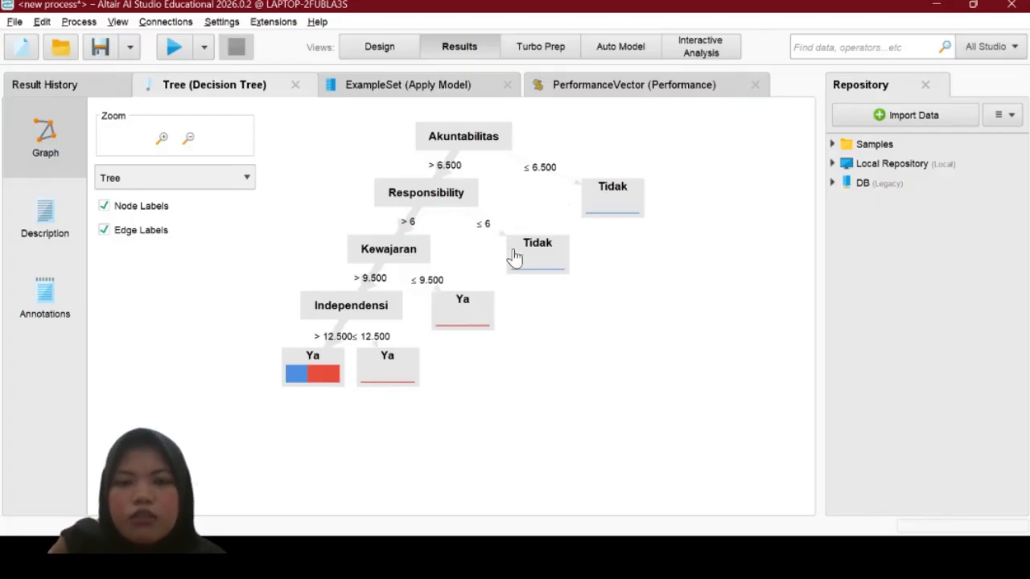
{"action": "mouse_move", "coordinate": [515, 259]}
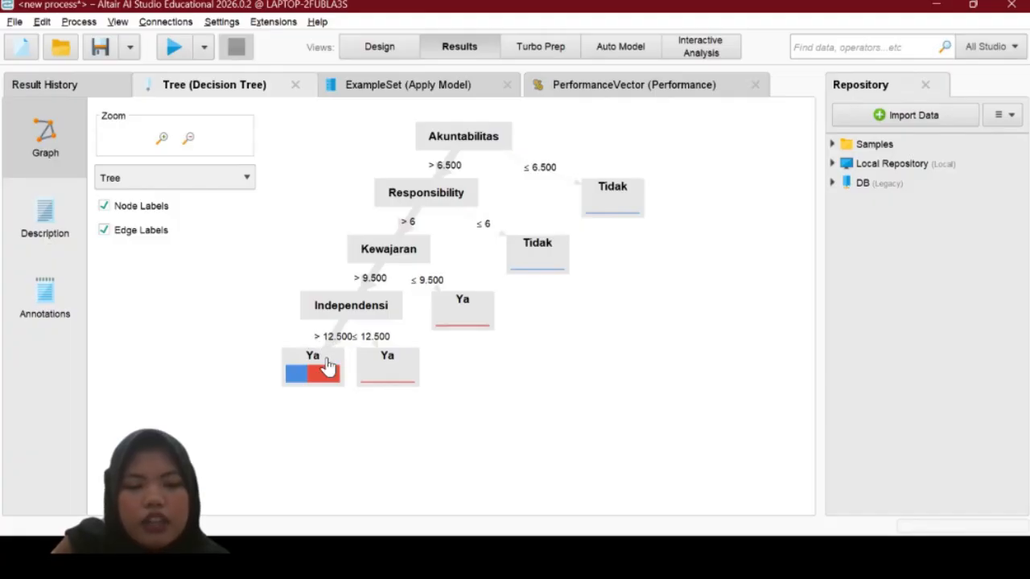
{"action": "left_click_drag", "start_coordinate": [327, 366], "coordinate": [316, 366]}
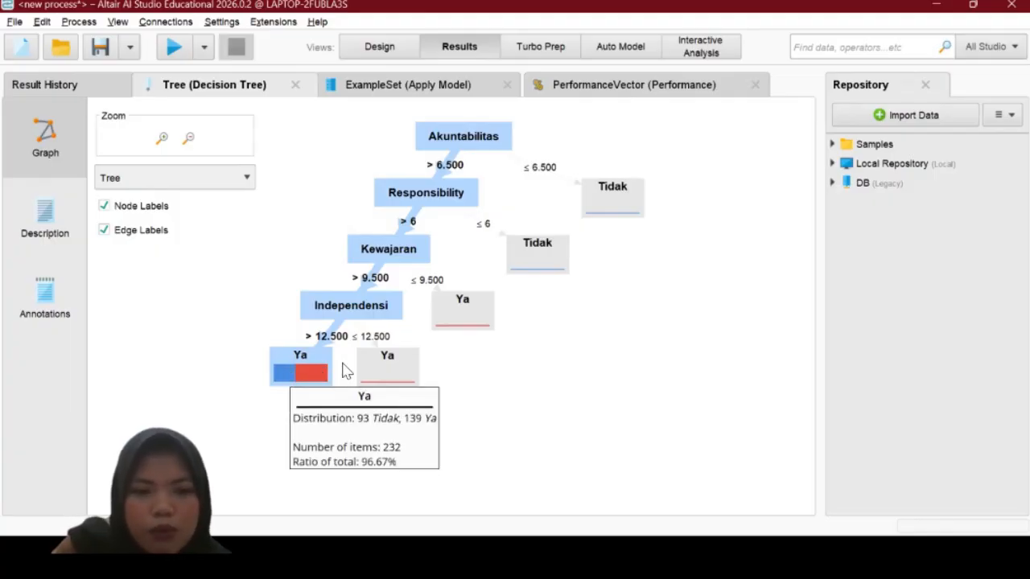
{"action": "mouse_move", "coordinate": [381, 368]}
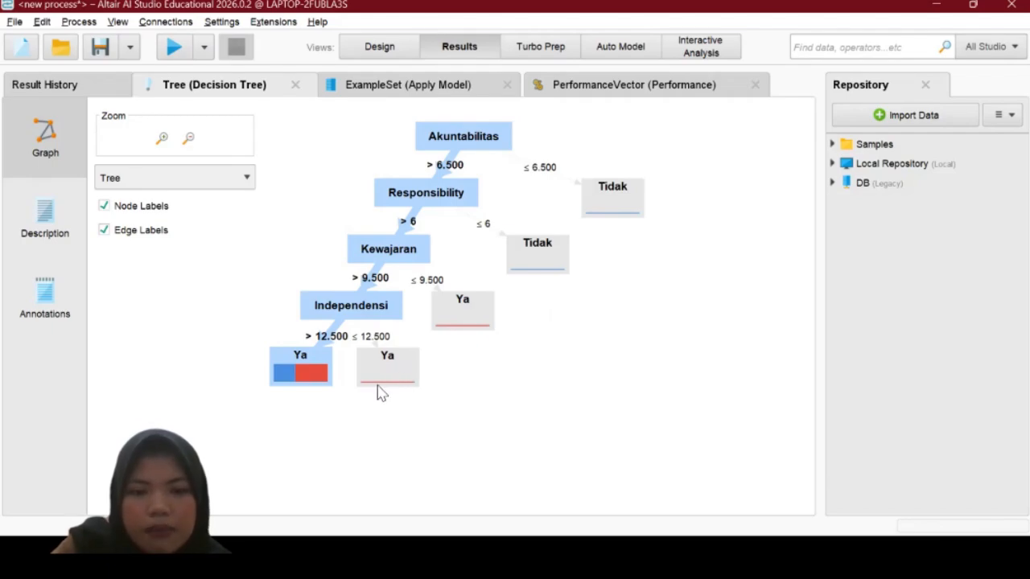
{"action": "left_click", "coordinate": [457, 378]}
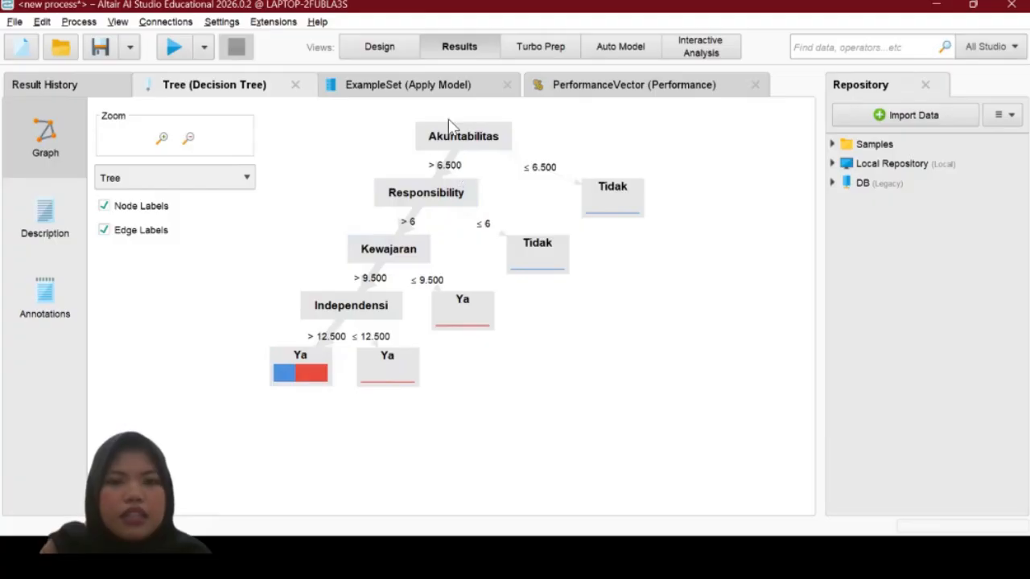
{"action": "left_click", "coordinate": [576, 89]}
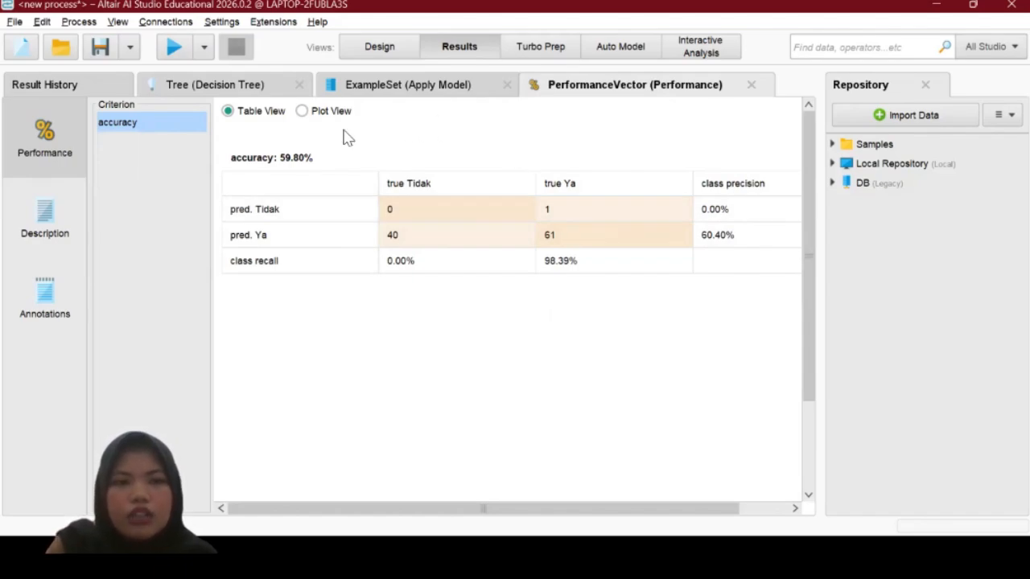
Switch the Decision Tree's criterion to information gain with pruning and prepruning enabled, and rerun the process.
{"action": "left_click", "coordinate": [379, 48]}
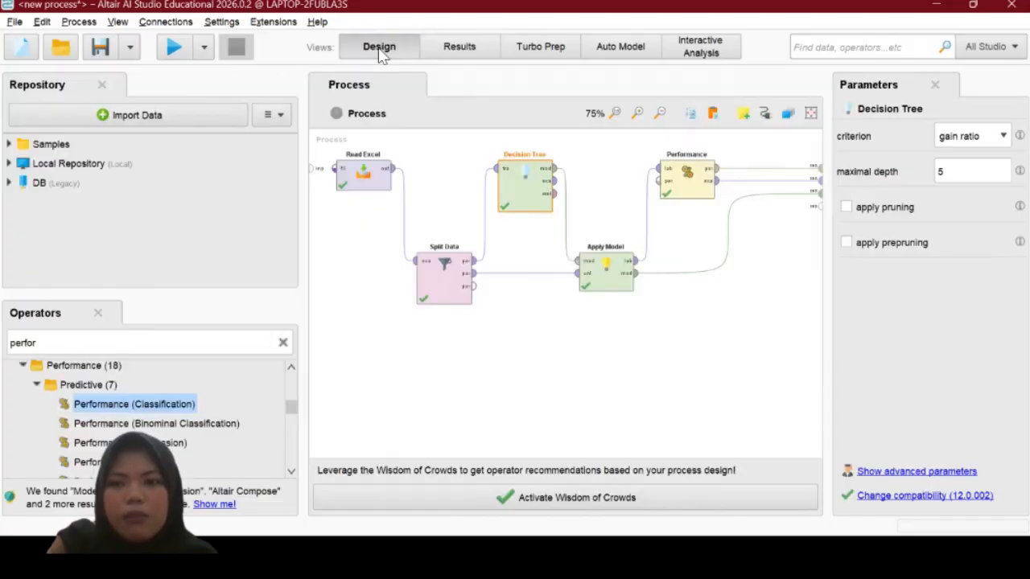
{"action": "left_click", "coordinate": [991, 137]}
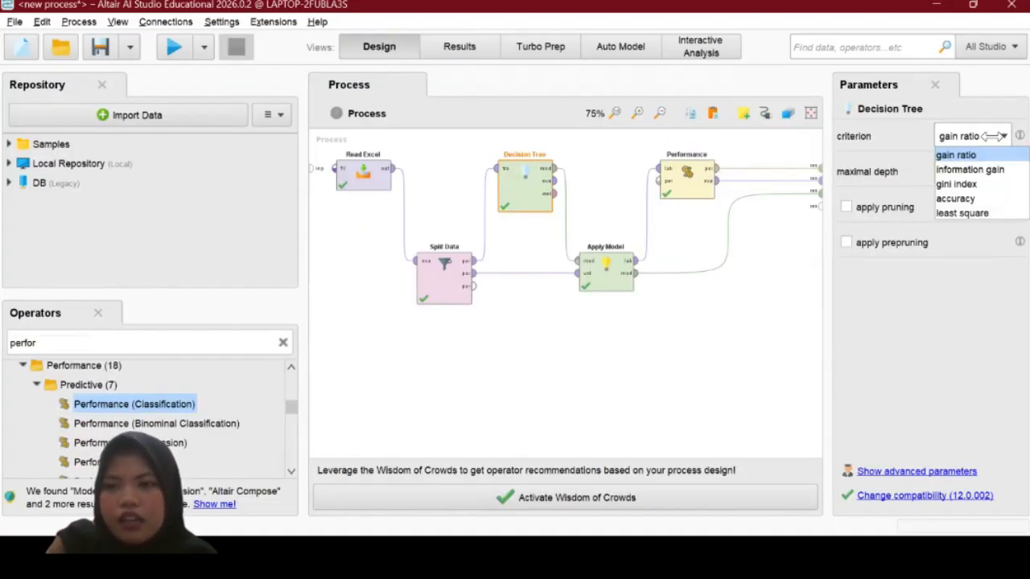
{"action": "left_click", "coordinate": [971, 169]}
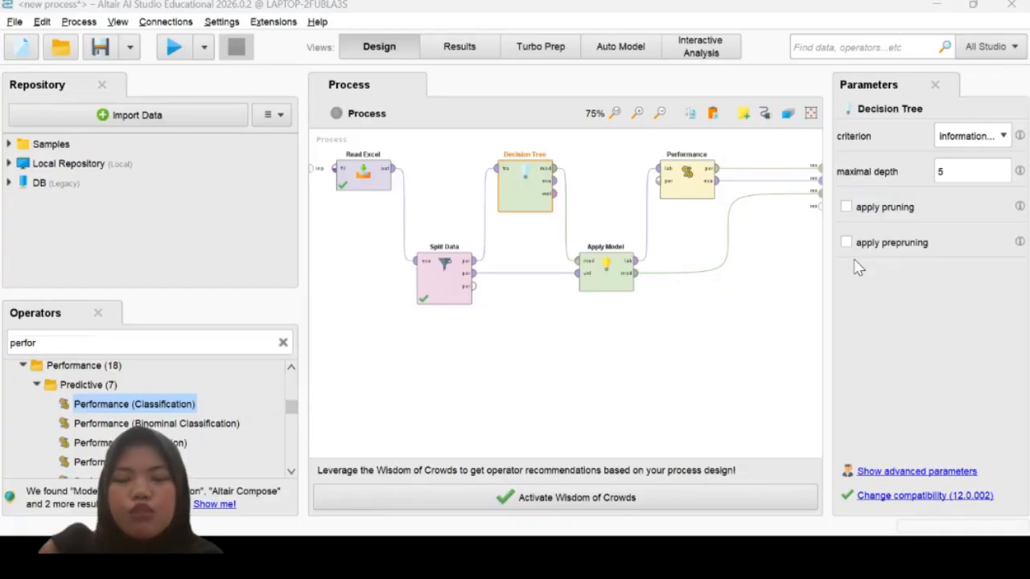
{"action": "left_click", "coordinate": [853, 208]}
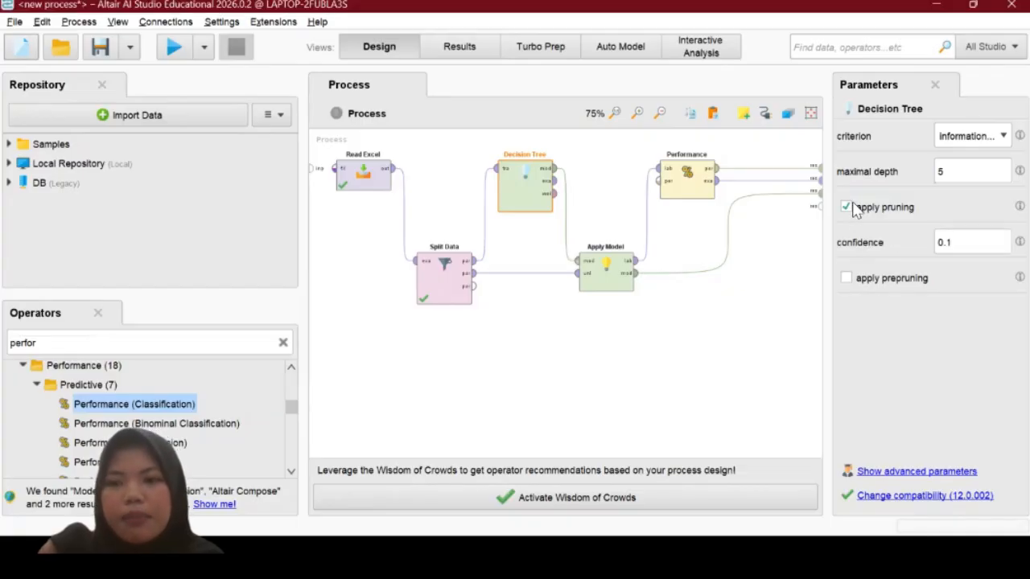
{"action": "left_click", "coordinate": [853, 279]}
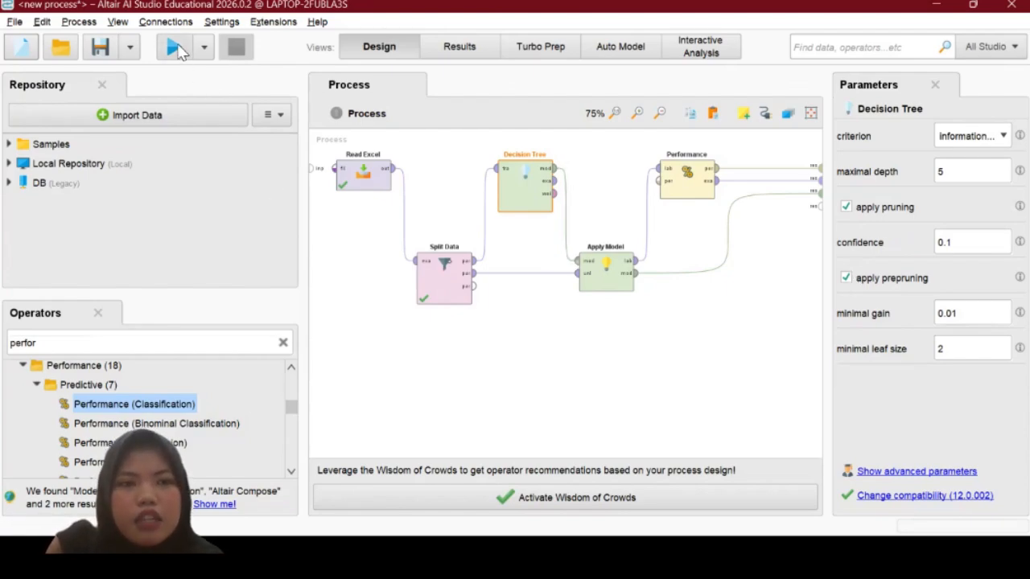
{"action": "left_click", "coordinate": [175, 48]}
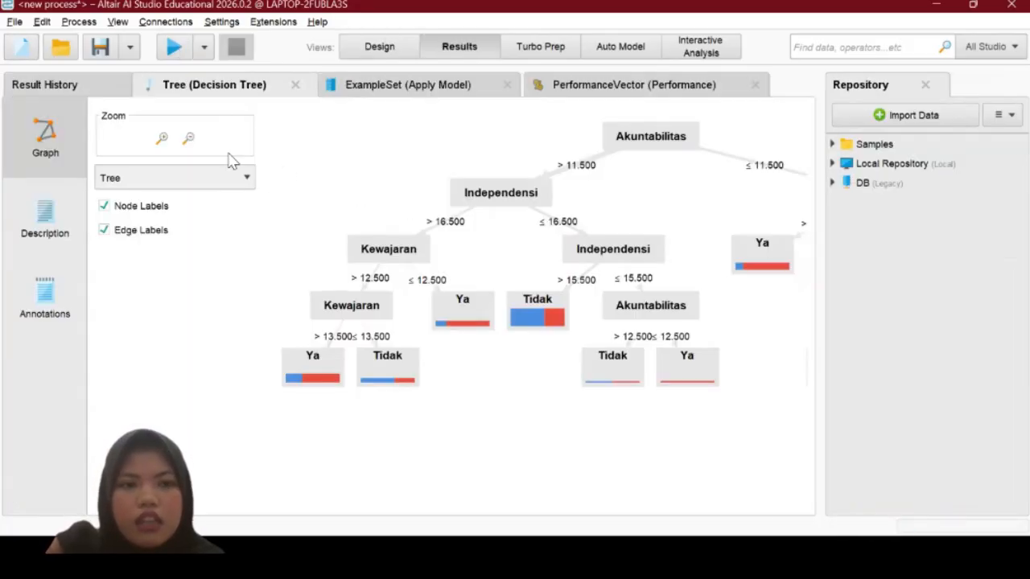
Fit the whole information gain tree into view and inspect the distribution of the Tidak leaf on the Kewajaran branch.
{"action": "left_click", "coordinate": [189, 141]}
{"action": "left_click", "coordinate": [189, 141]}
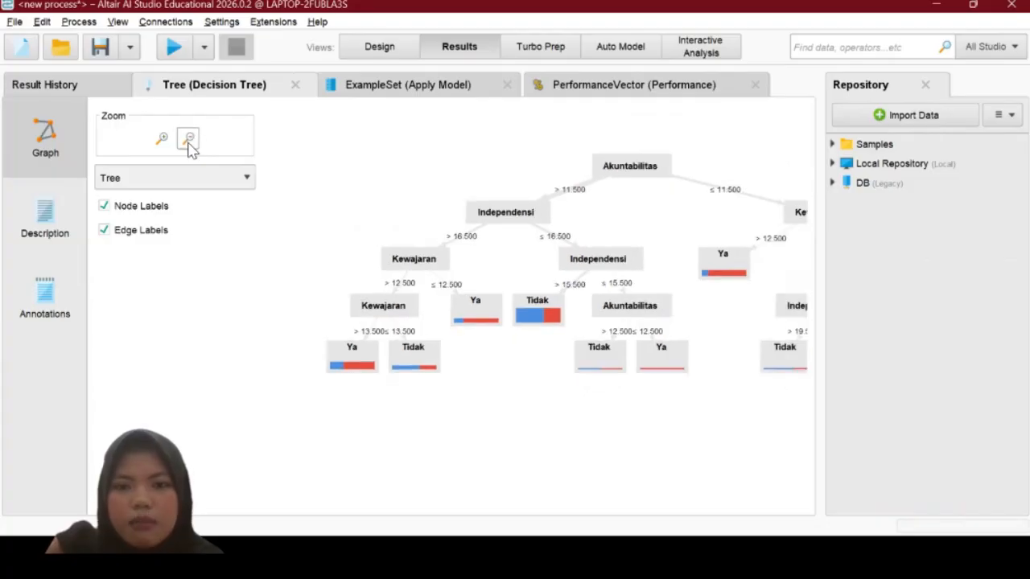
{"action": "left_click", "coordinate": [190, 143]}
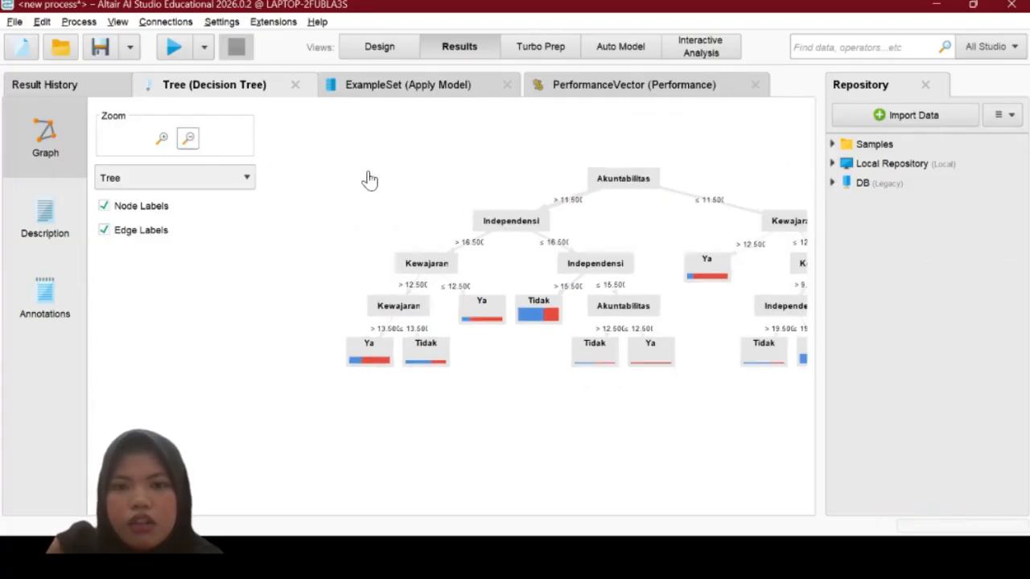
{"action": "left_click_drag", "start_coordinate": [531, 187], "coordinate": [451, 152]}
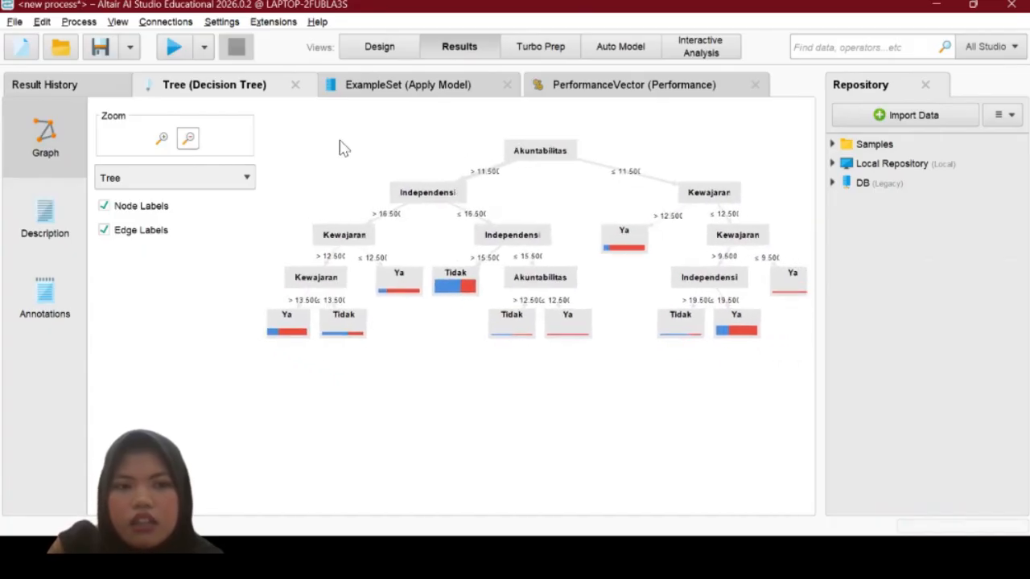
{"action": "left_click", "coordinate": [188, 142]}
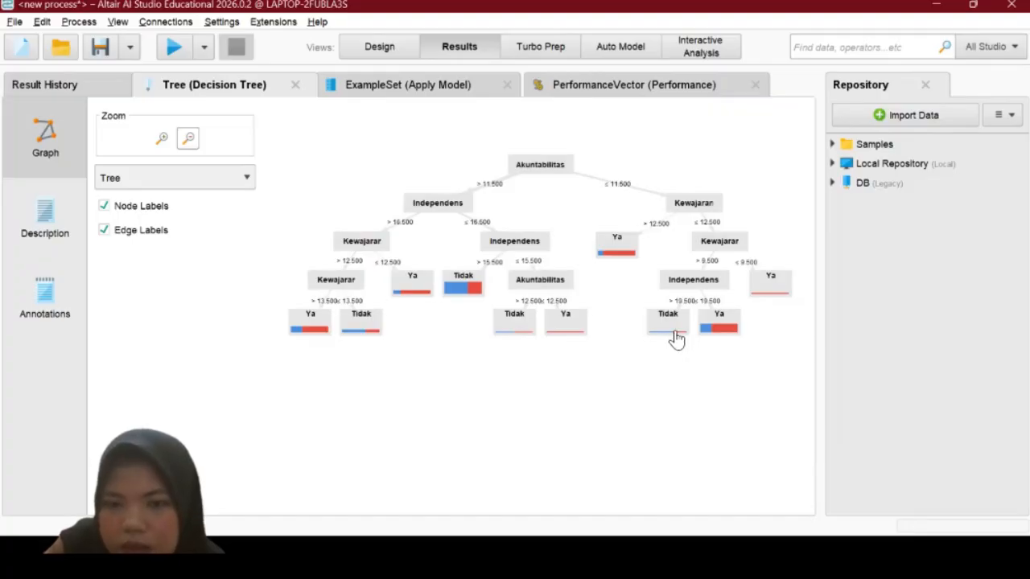
{"action": "mouse_move", "coordinate": [680, 338]}
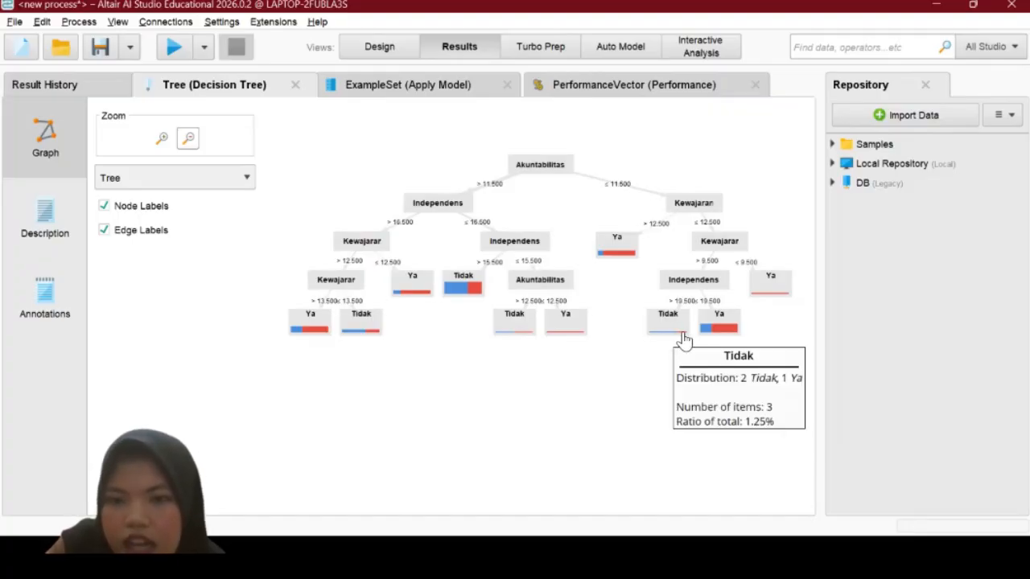
Inspect the class distributions of the pruned information gain tree's nodes and leaves, and open its performance accuracy table.
{"action": "mouse_move", "coordinate": [718, 325]}
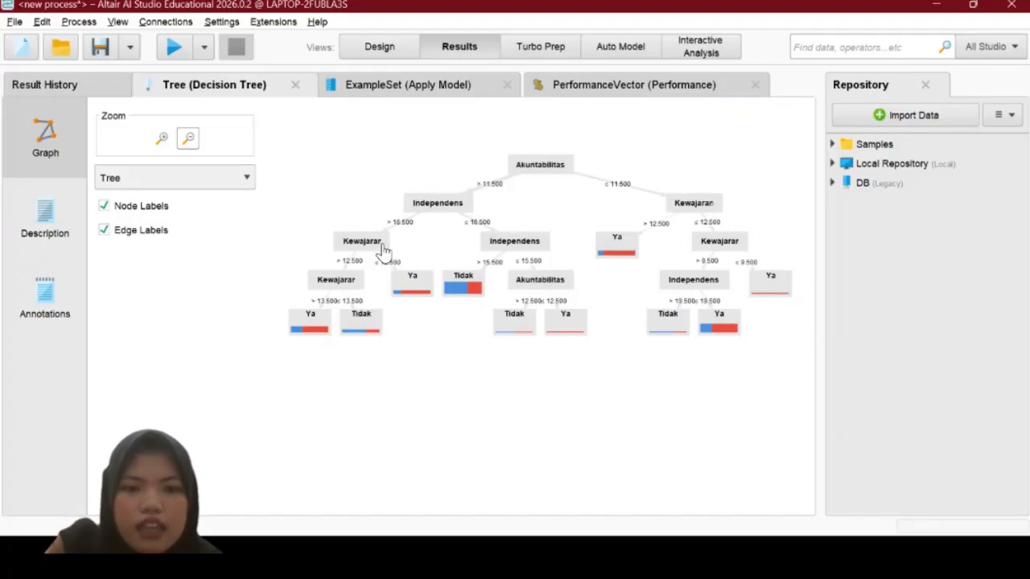
{"action": "mouse_move", "coordinate": [384, 250]}
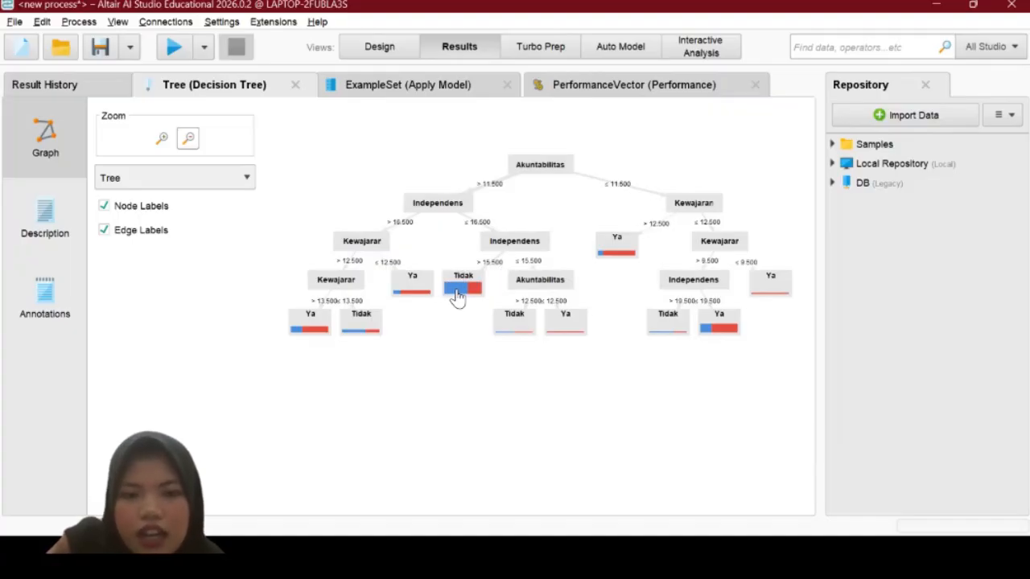
{"action": "mouse_move", "coordinate": [466, 298]}
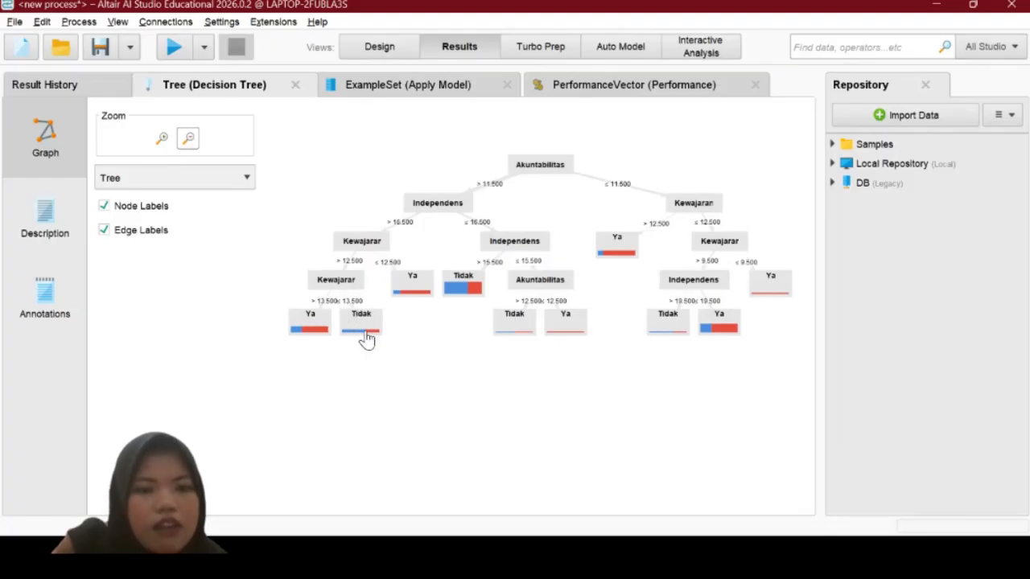
{"action": "left_click", "coordinate": [577, 87]}
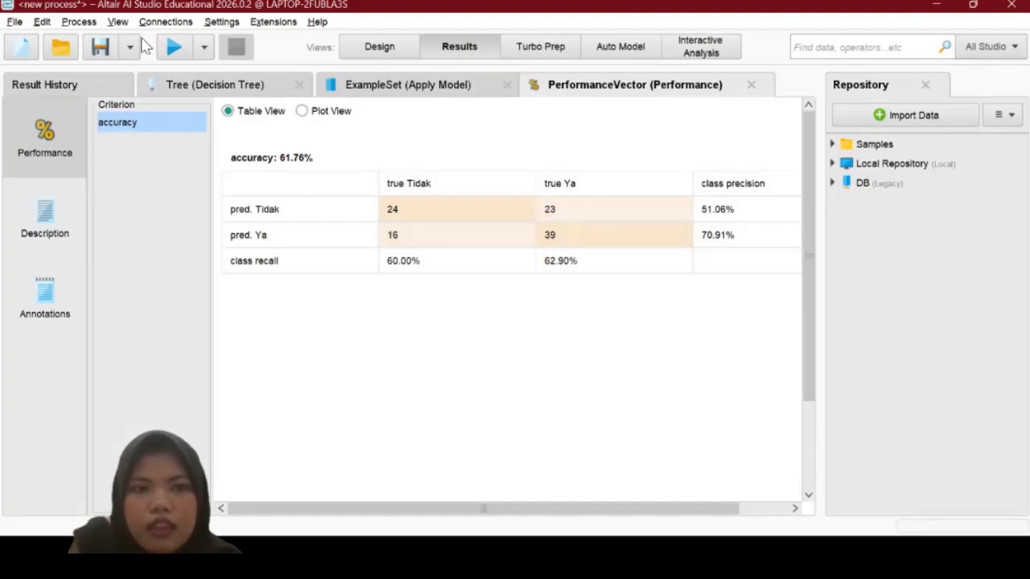
Rerun the information gain Decision Tree with pruning and prepruning disabled, and check its performance accuracy table.
{"action": "left_click", "coordinate": [351, 50]}
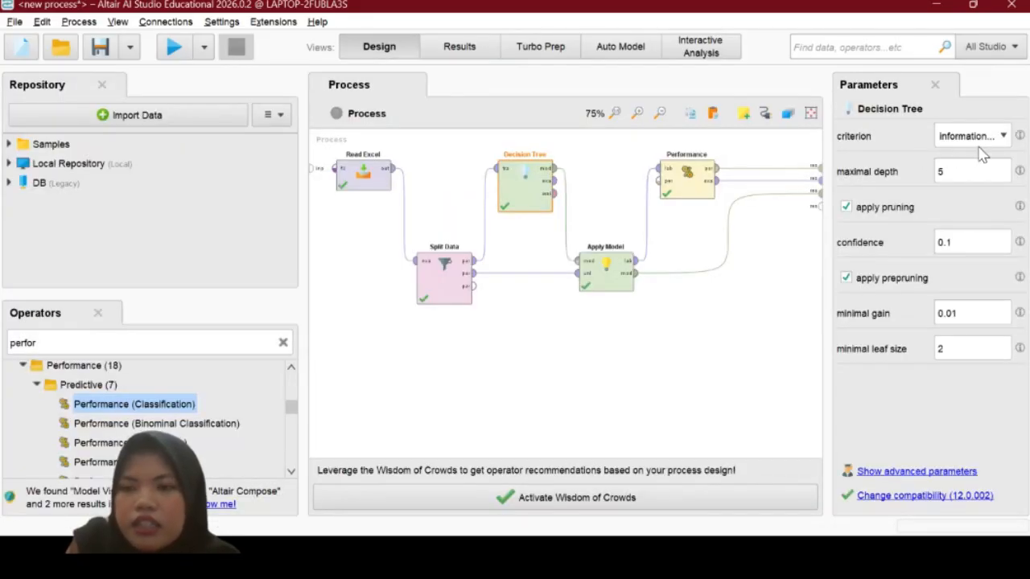
{"action": "left_click", "coordinate": [1003, 136]}
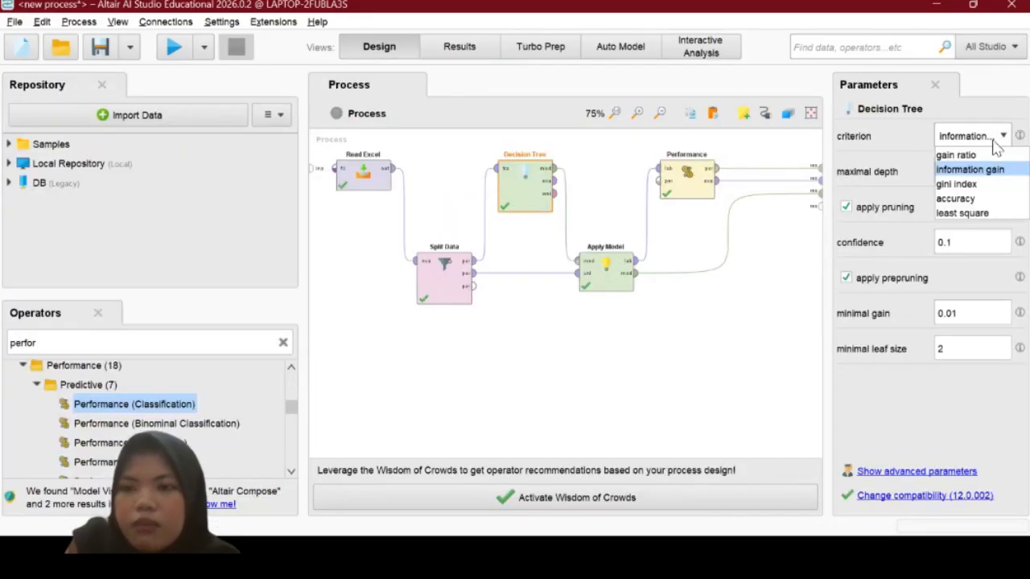
{"action": "left_click", "coordinate": [990, 171]}
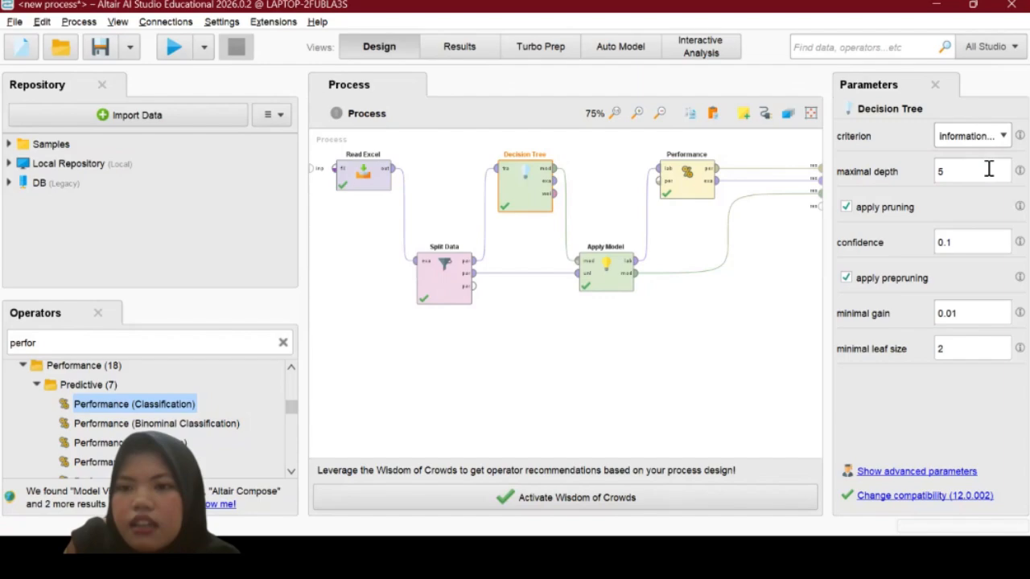
{"action": "left_click", "coordinate": [883, 211]}
{"action": "left_click", "coordinate": [875, 243]}
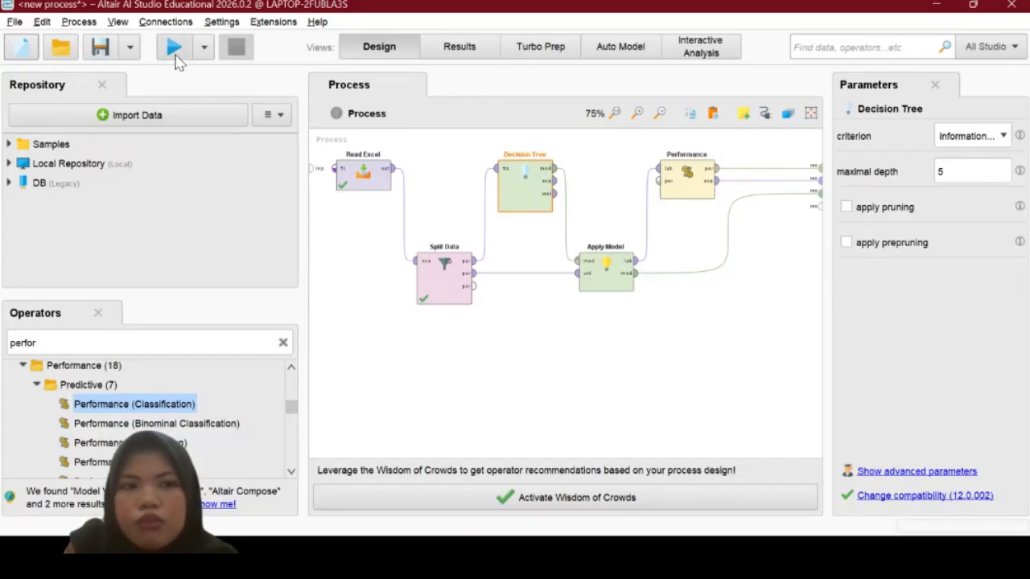
{"action": "left_click", "coordinate": [176, 55]}
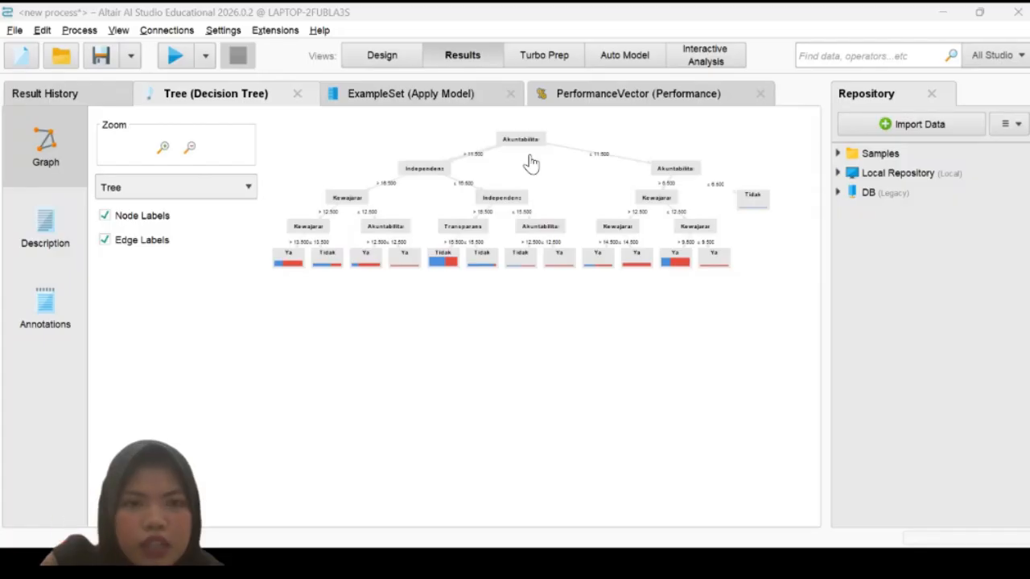
{"action": "left_click", "coordinate": [578, 104]}
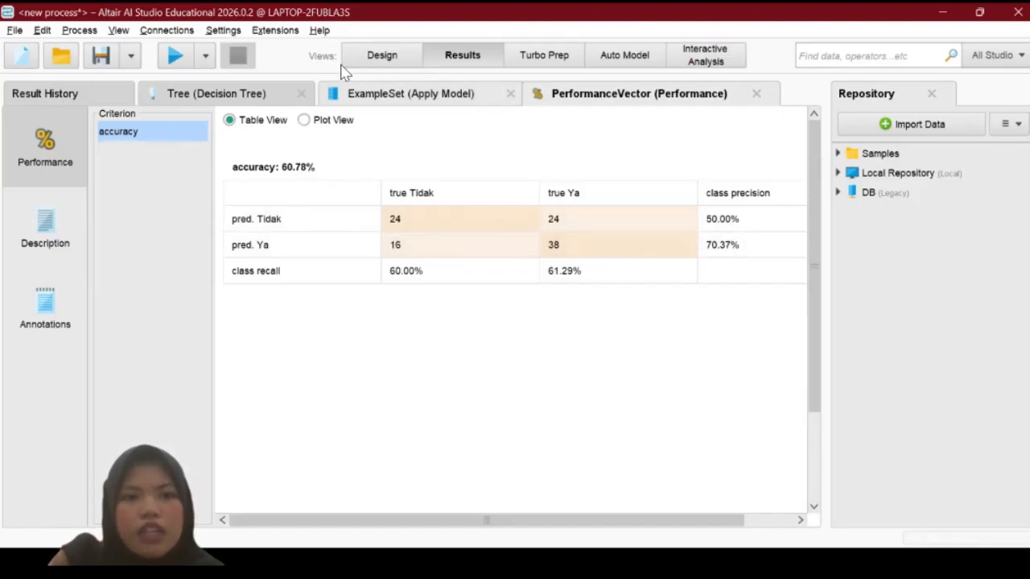
Switch the Decision Tree's criterion to gini index with pruning and prepruning enabled, and rerun the process.
{"action": "left_click", "coordinate": [382, 55]}
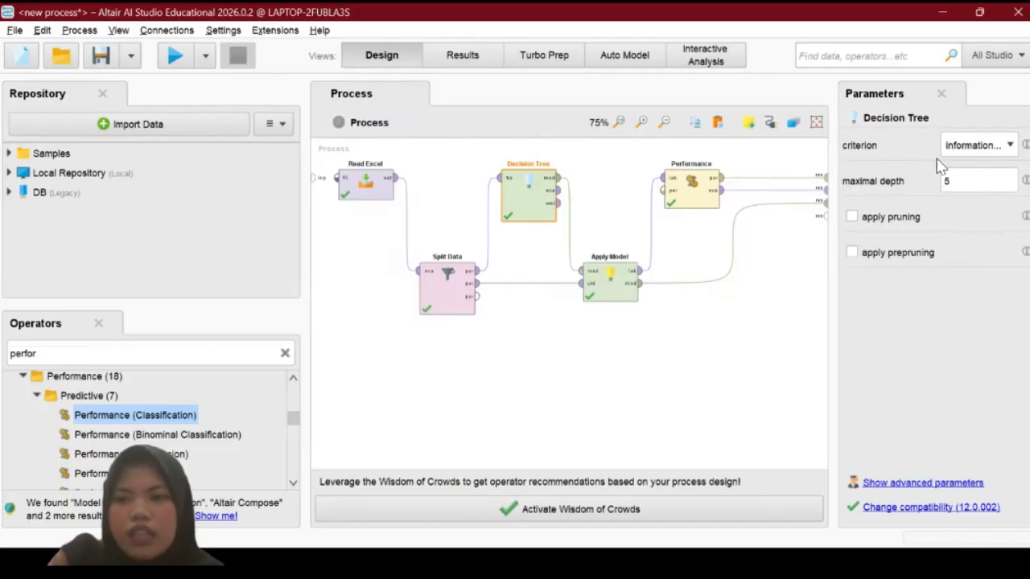
{"action": "left_click", "coordinate": [963, 148]}
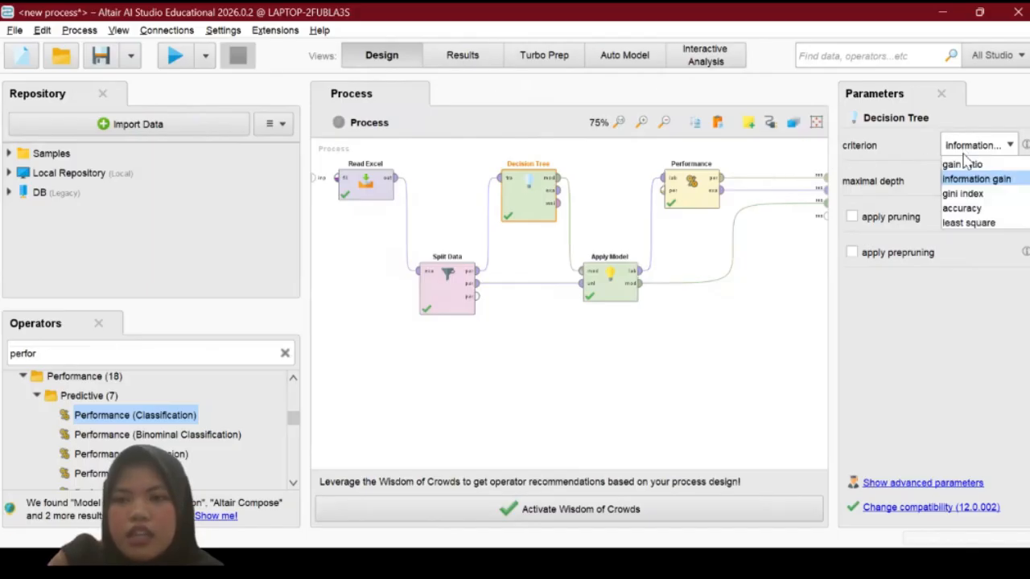
{"action": "left_click", "coordinate": [966, 197]}
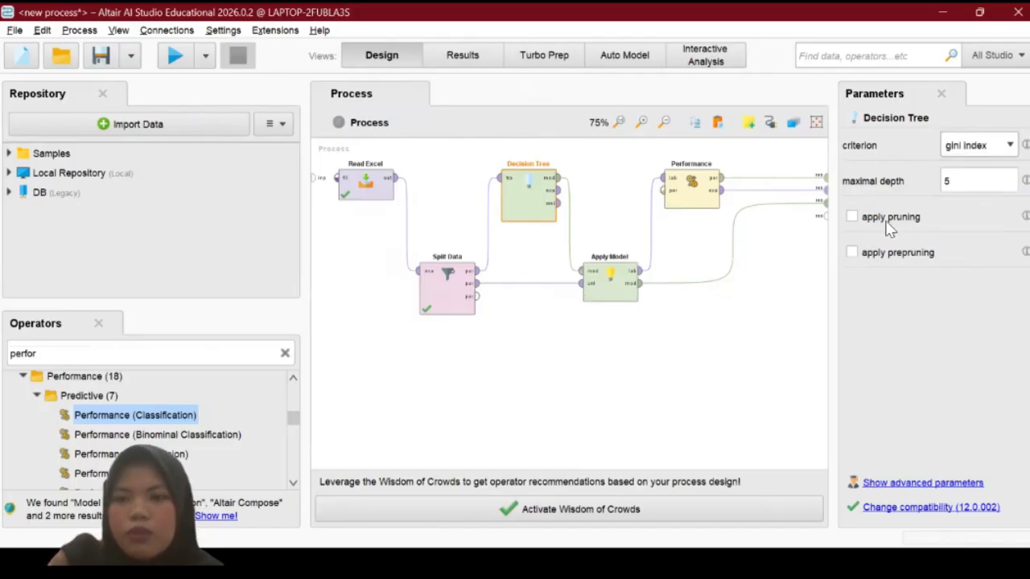
{"action": "left_click", "coordinate": [858, 219]}
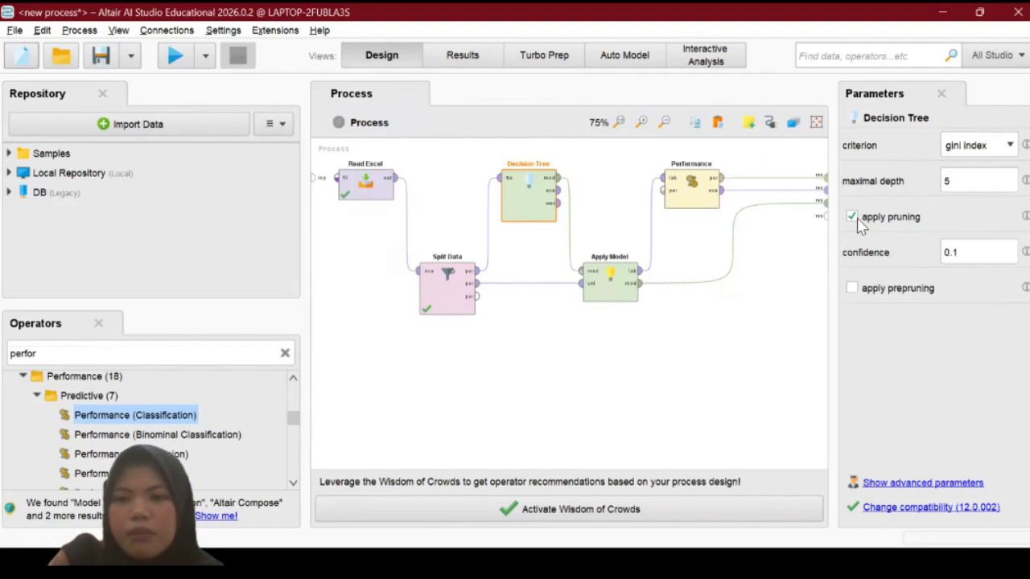
{"action": "left_click", "coordinate": [855, 289]}
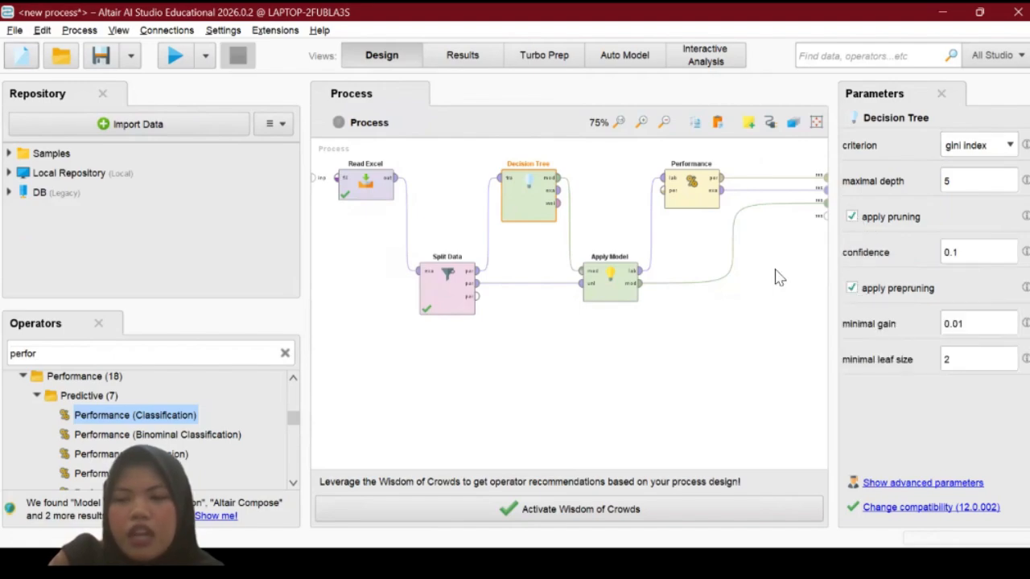
{"action": "left_click", "coordinate": [176, 56]}
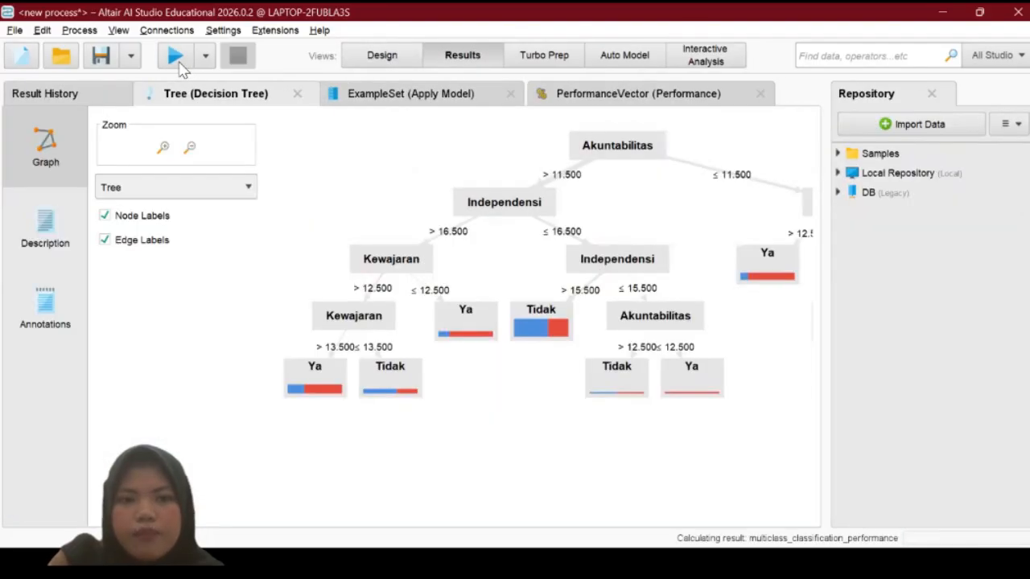
Fit the whole pruned gini index tree into view and examine its Kewajaran branches and Ya leaves.
{"action": "left_click", "coordinate": [189, 149]}
{"action": "left_click", "coordinate": [190, 149]}
{"action": "left_click", "coordinate": [190, 150]}
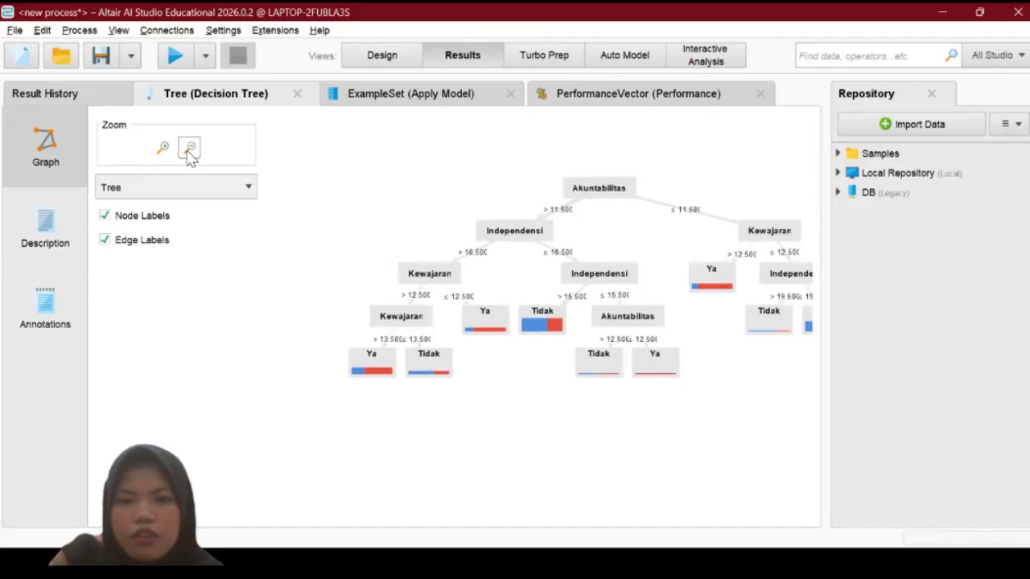
{"action": "left_click_drag", "start_coordinate": [458, 195], "coordinate": [407, 151]}
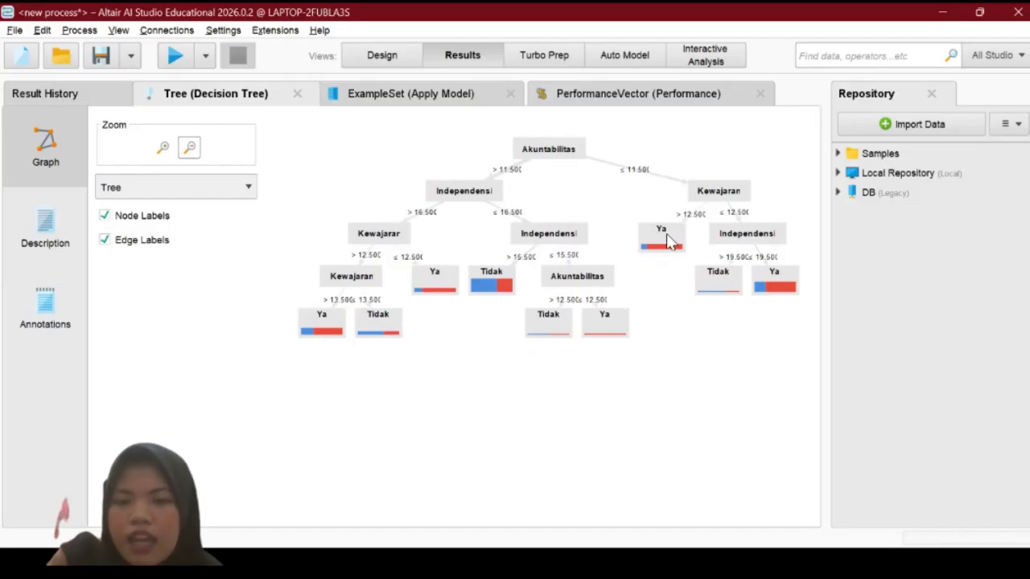
{"action": "mouse_move", "coordinate": [661, 247]}
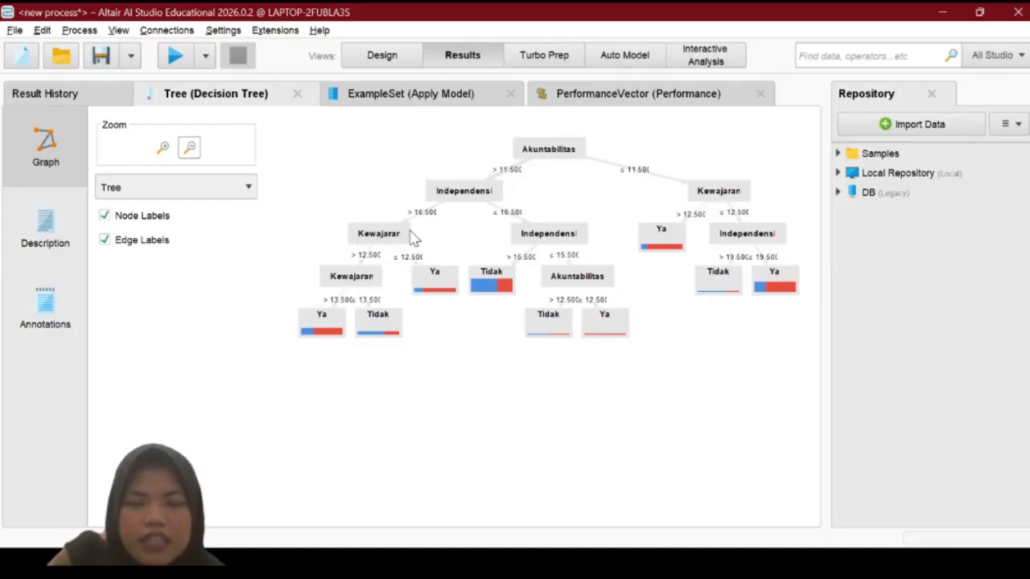
{"action": "mouse_move", "coordinate": [387, 248]}
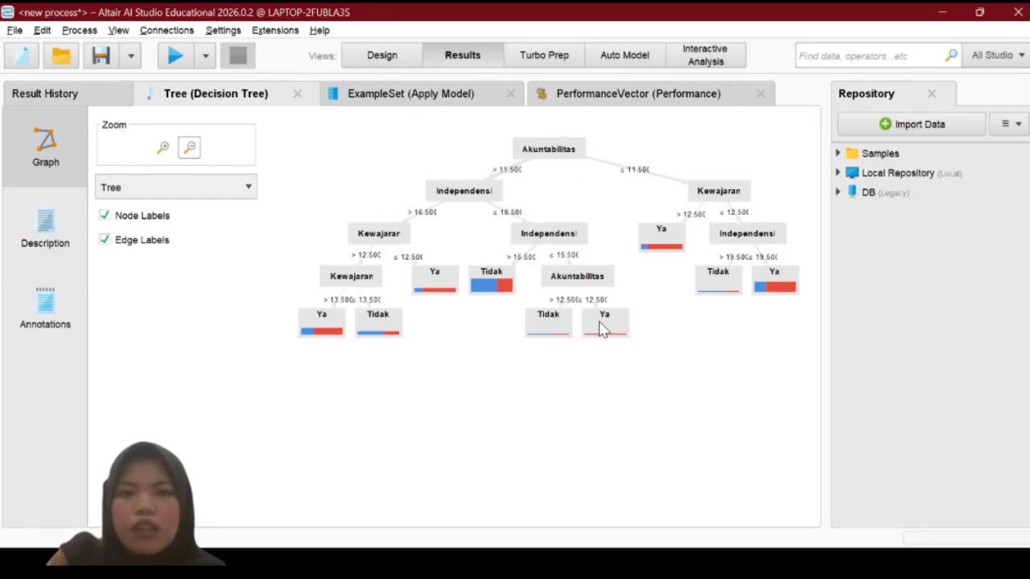
{"action": "mouse_move", "coordinate": [601, 325]}
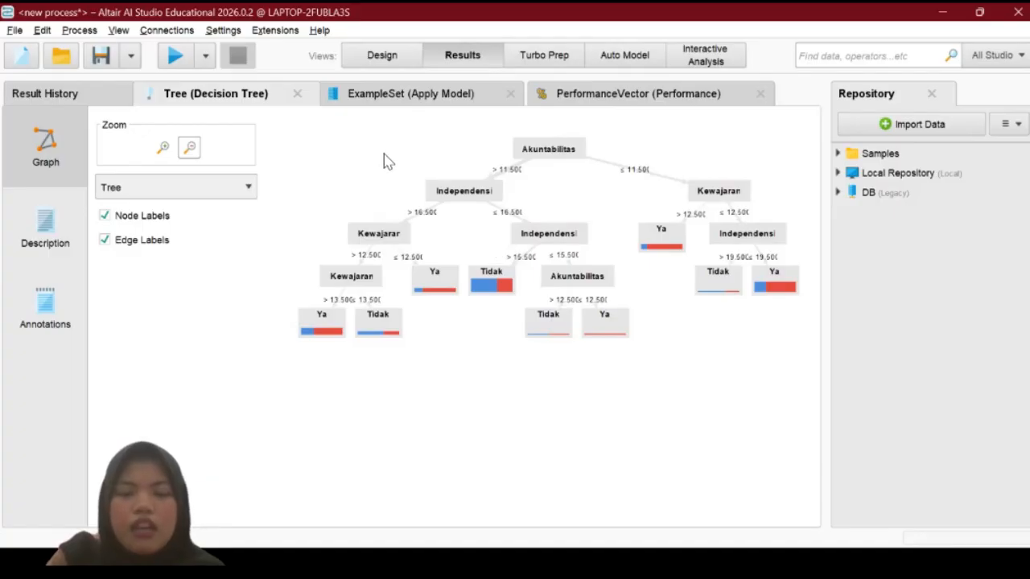
Review the Fraud predictions and confidences across the gini index model's ExampleSet, and check the performance accuracy table.
{"action": "left_click", "coordinate": [395, 103]}
{"action": "scroll", "coordinate": [390, 276], "scroll_direction": "down", "scroll_amount": 20}
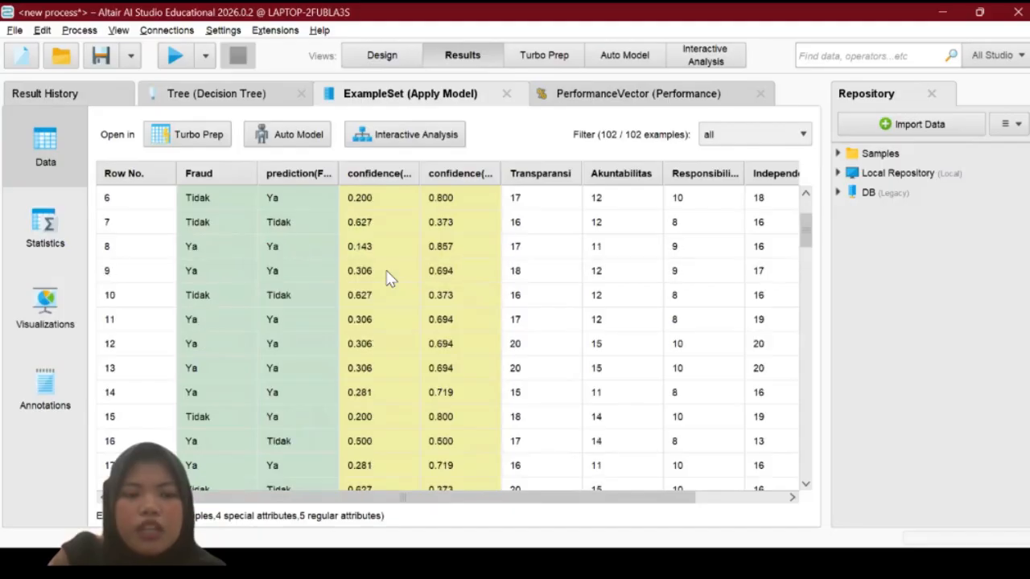
{"action": "scroll", "coordinate": [389, 279], "scroll_direction": "down", "scroll_amount": 8}
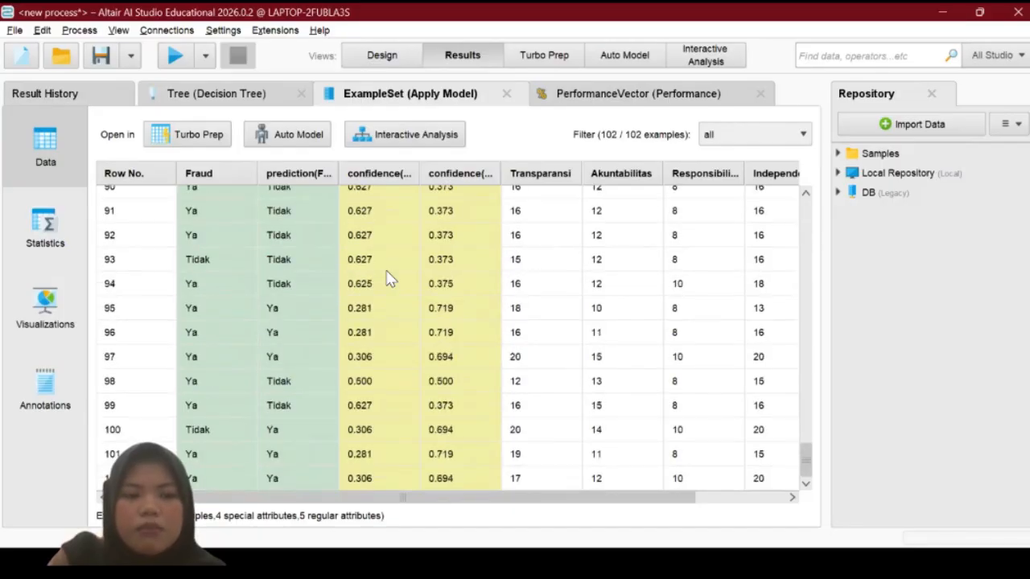
{"action": "scroll", "coordinate": [193, 457], "scroll_direction": "up", "scroll_amount": 20}
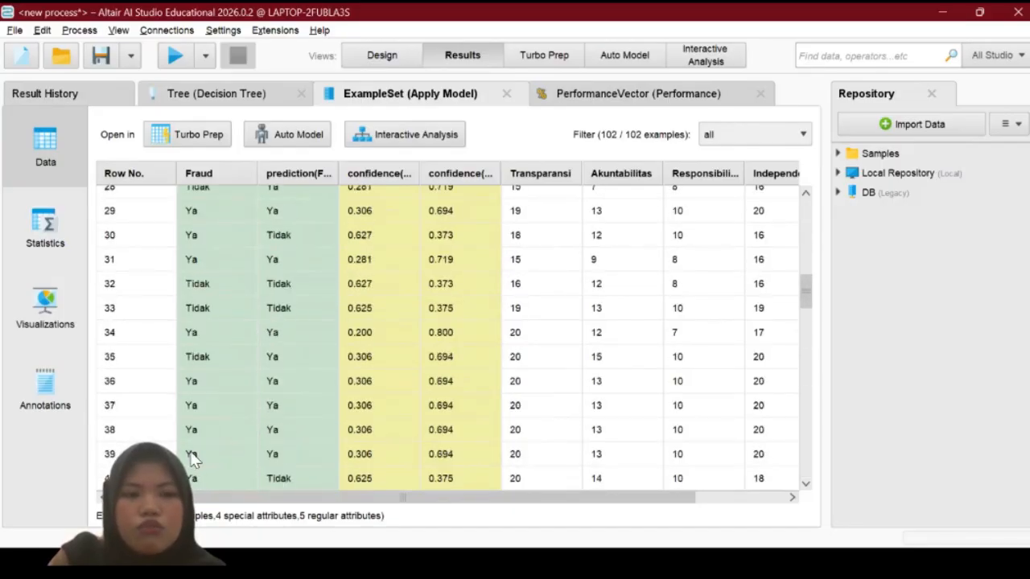
{"action": "scroll", "coordinate": [193, 459], "scroll_direction": "up", "scroll_amount": 9}
{"action": "scroll", "coordinate": [193, 460], "scroll_direction": "down", "scroll_amount": 20}
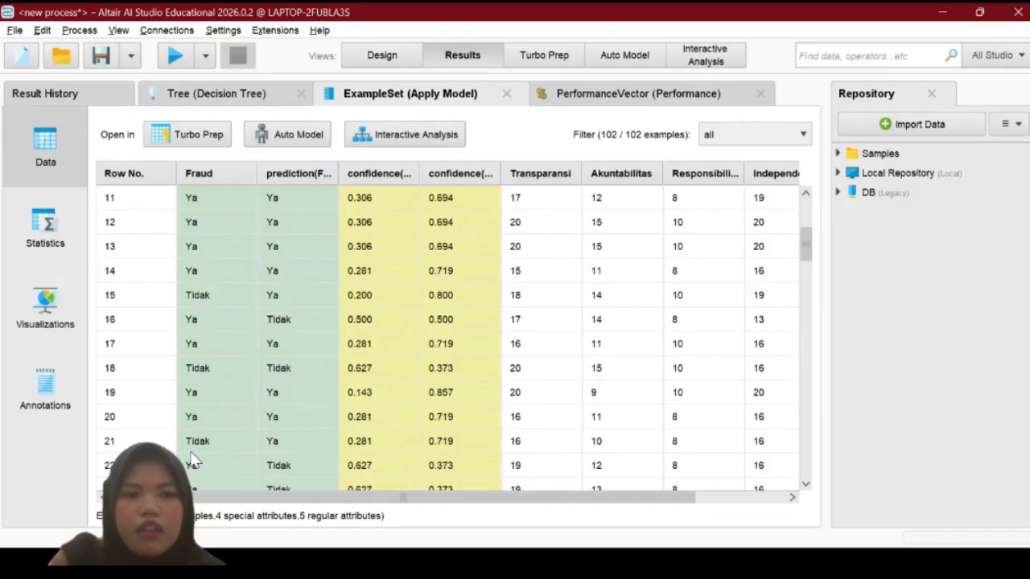
{"action": "scroll", "coordinate": [193, 460], "scroll_direction": "down", "scroll_amount": 4}
{"action": "scroll", "coordinate": [193, 461], "scroll_direction": "up", "scroll_amount": 20}
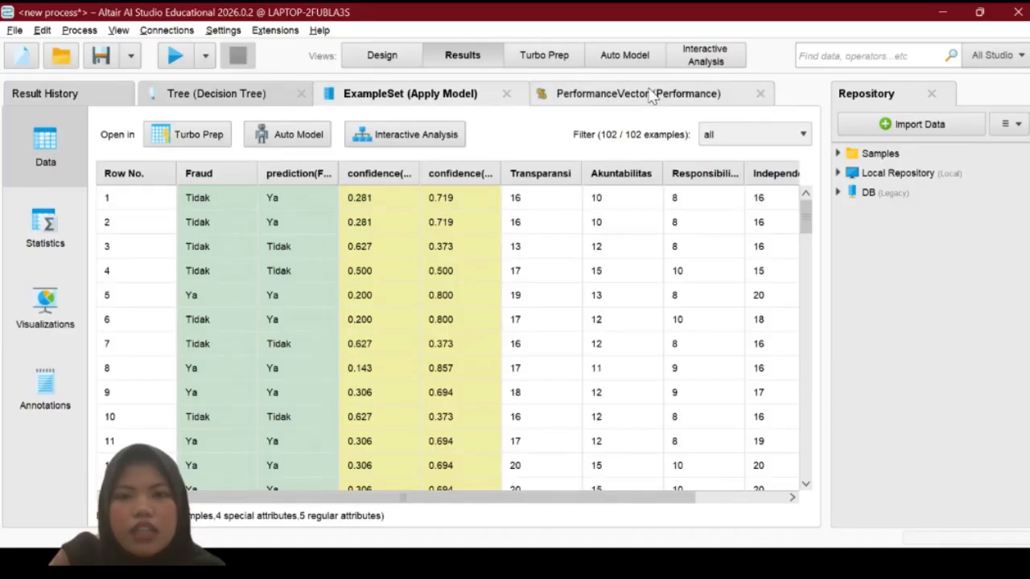
{"action": "left_click", "coordinate": [621, 95]}
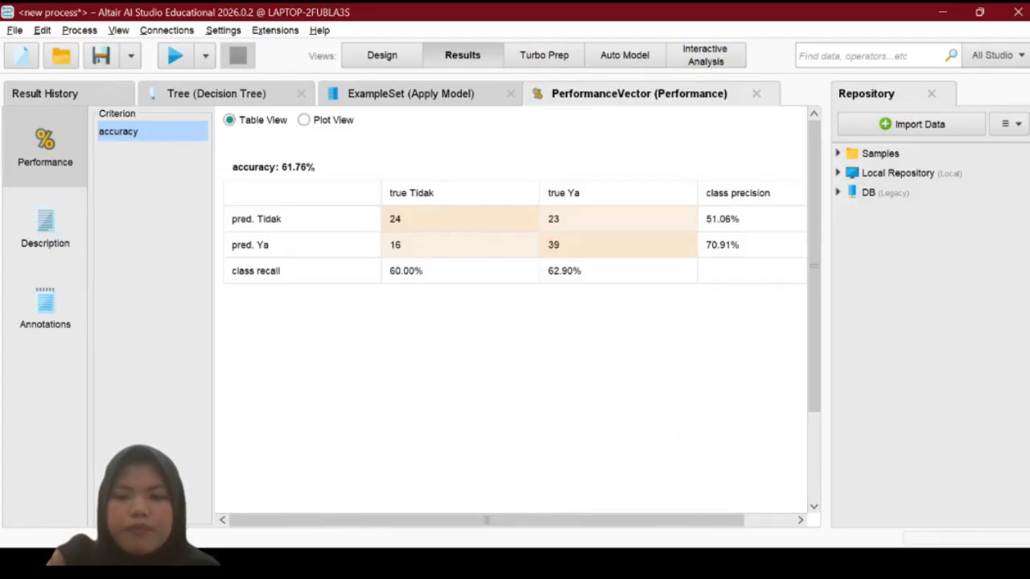
{"action": "left_click", "coordinate": [631, 523]}
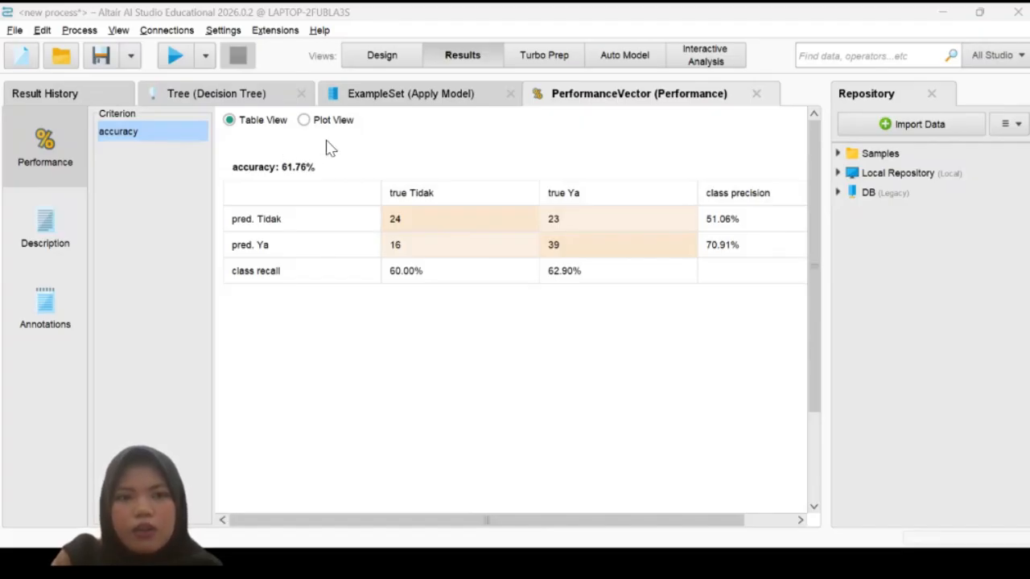
Disable pruning and prepruning for the gini index Decision Tree and rerun the process.
{"action": "left_click", "coordinate": [383, 56]}
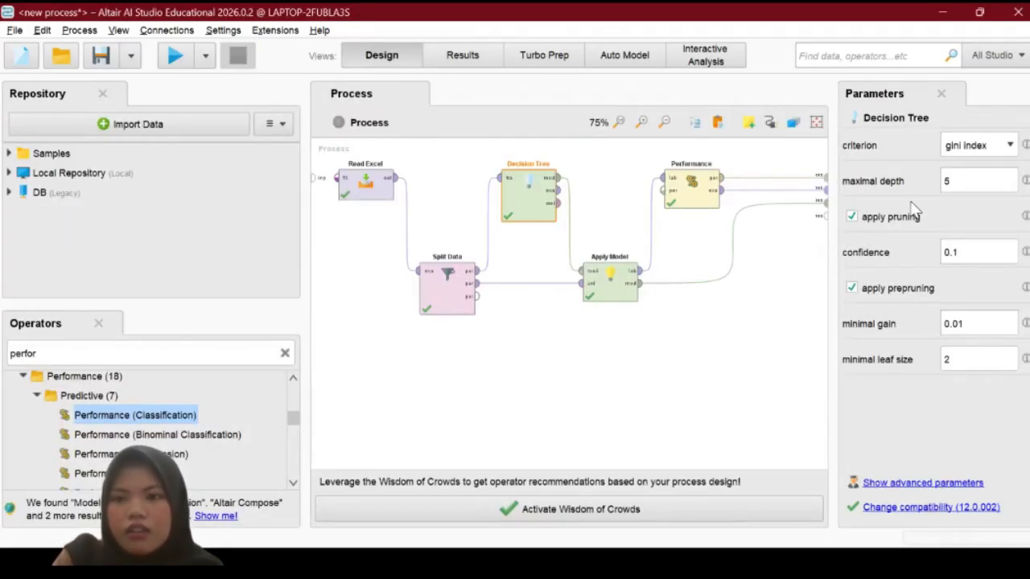
{"action": "left_click", "coordinate": [977, 147]}
{"action": "left_click", "coordinate": [976, 195]}
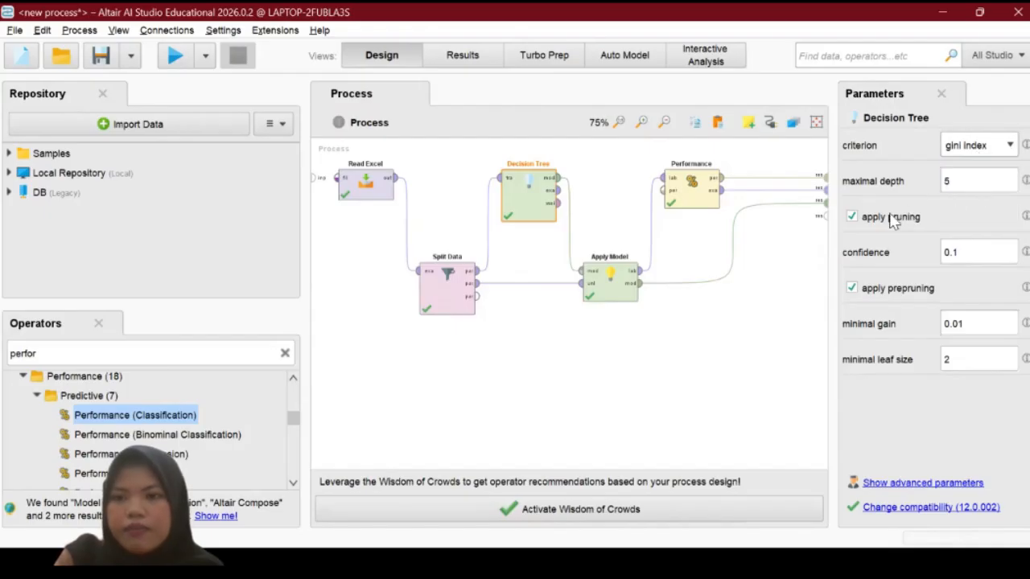
{"action": "left_click", "coordinate": [853, 218]}
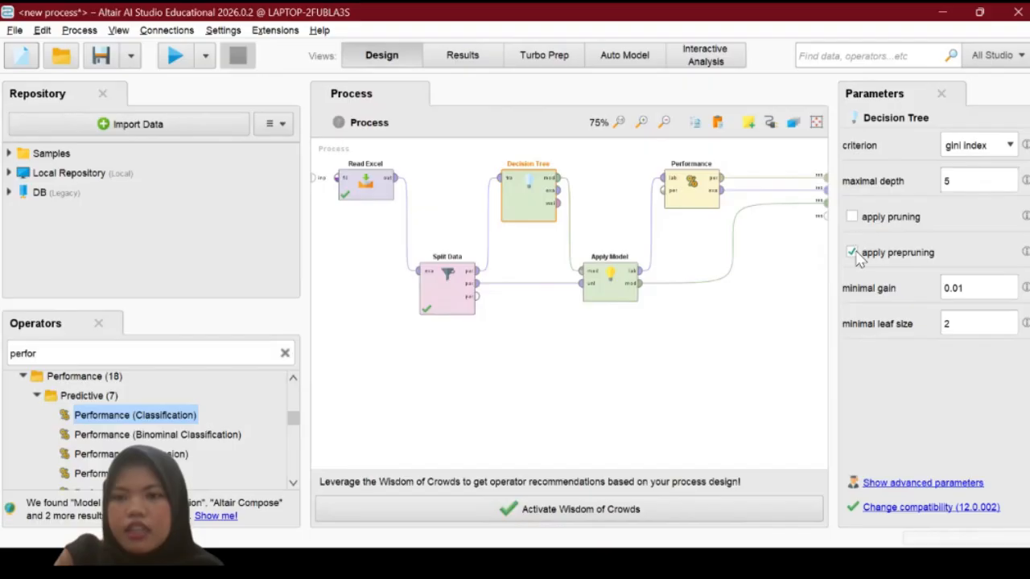
{"action": "left_click", "coordinate": [853, 254]}
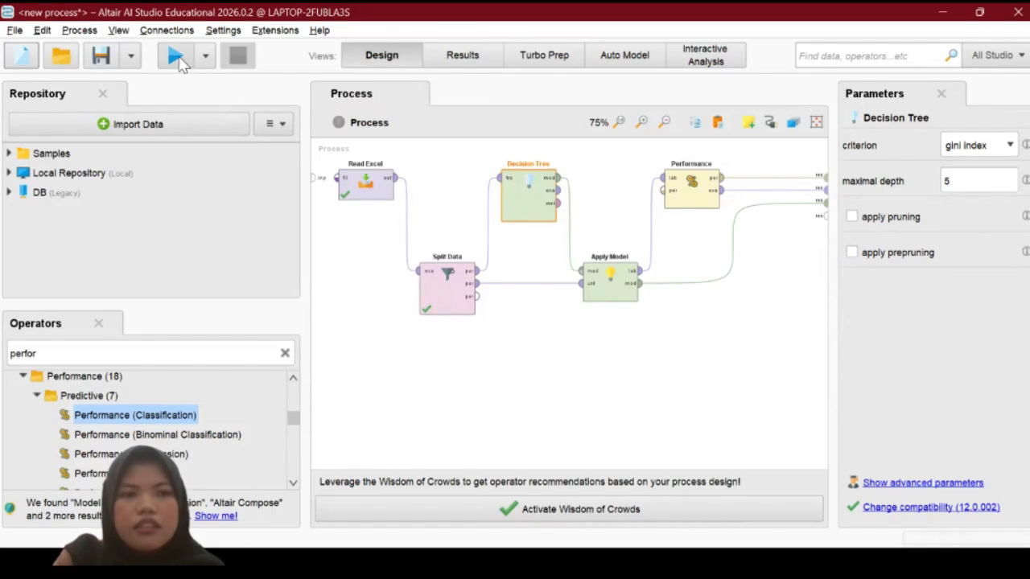
{"action": "left_click", "coordinate": [175, 58]}
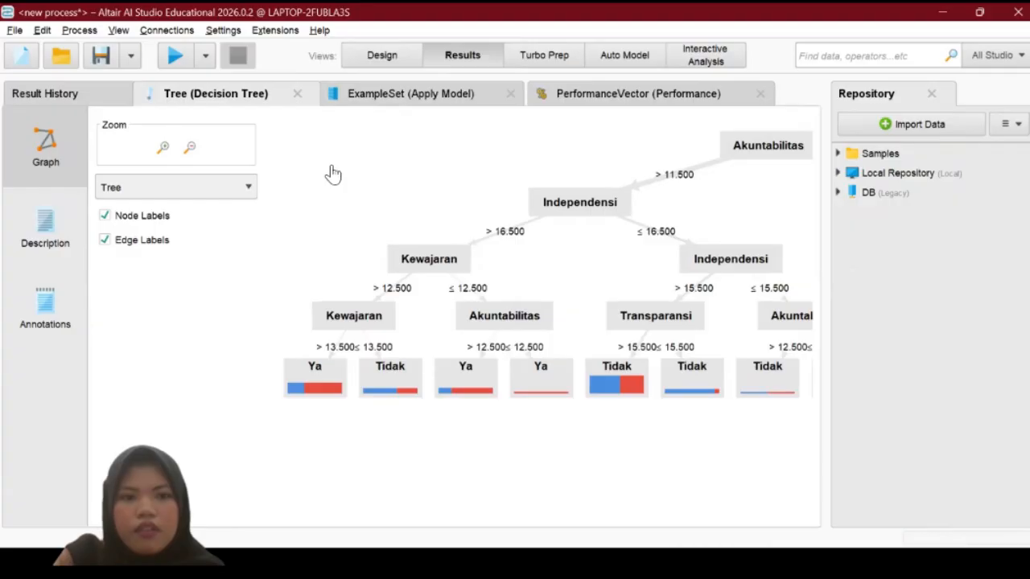
Fit the whole unpruned gini index tree into view and examine its branches from Akuntabilitas down to the Ya and Tidak leaves.
{"action": "left_click", "coordinate": [190, 148]}
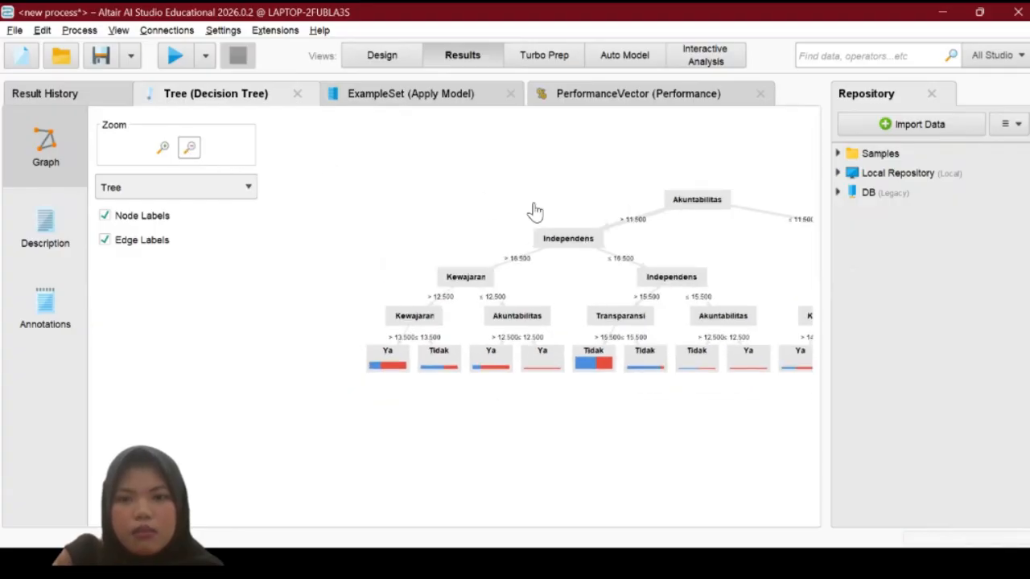
{"action": "left_click_drag", "start_coordinate": [640, 206], "coordinate": [576, 194]}
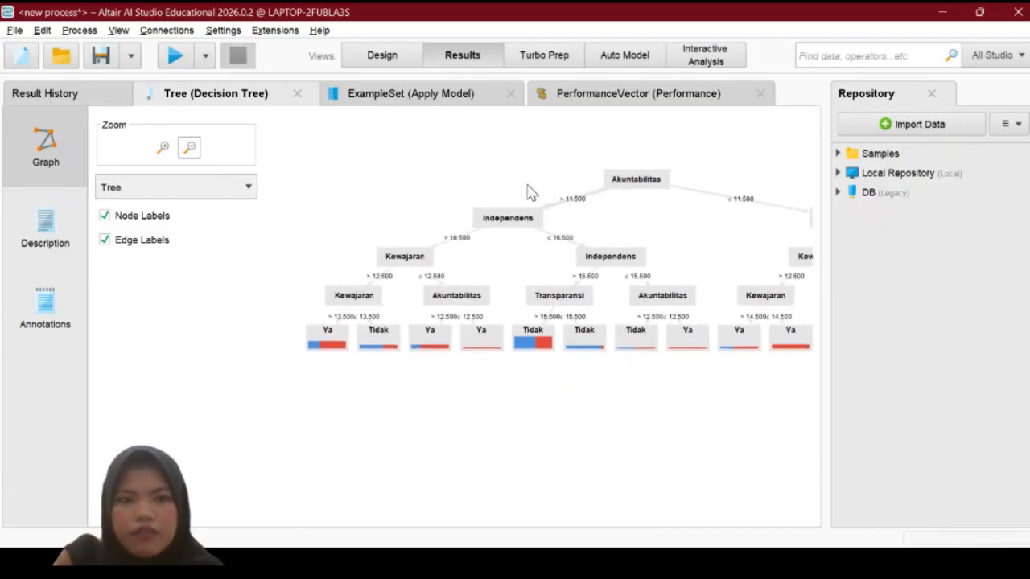
{"action": "left_click", "coordinate": [190, 150]}
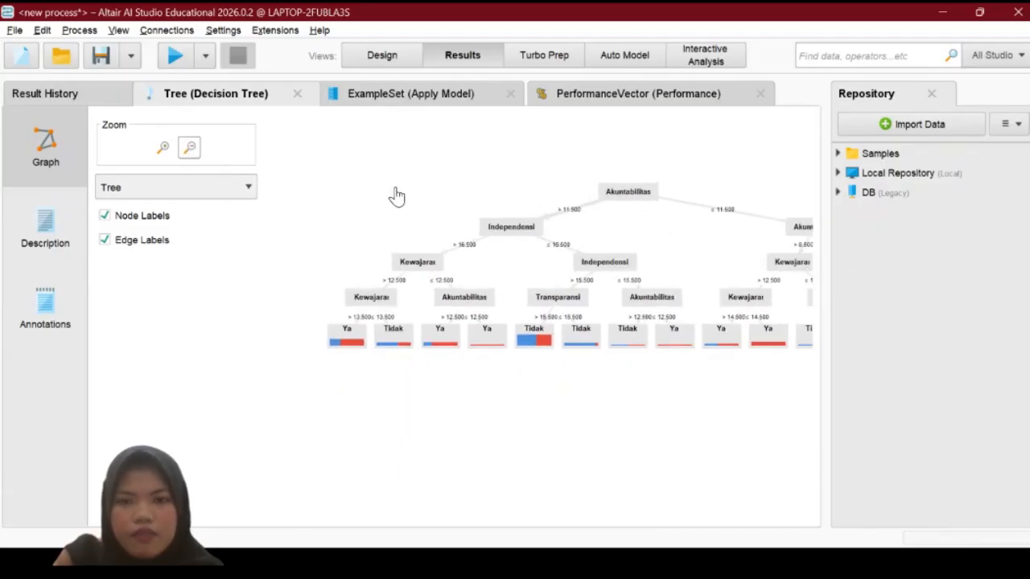
{"action": "left_click_drag", "start_coordinate": [475, 200], "coordinate": [423, 170]}
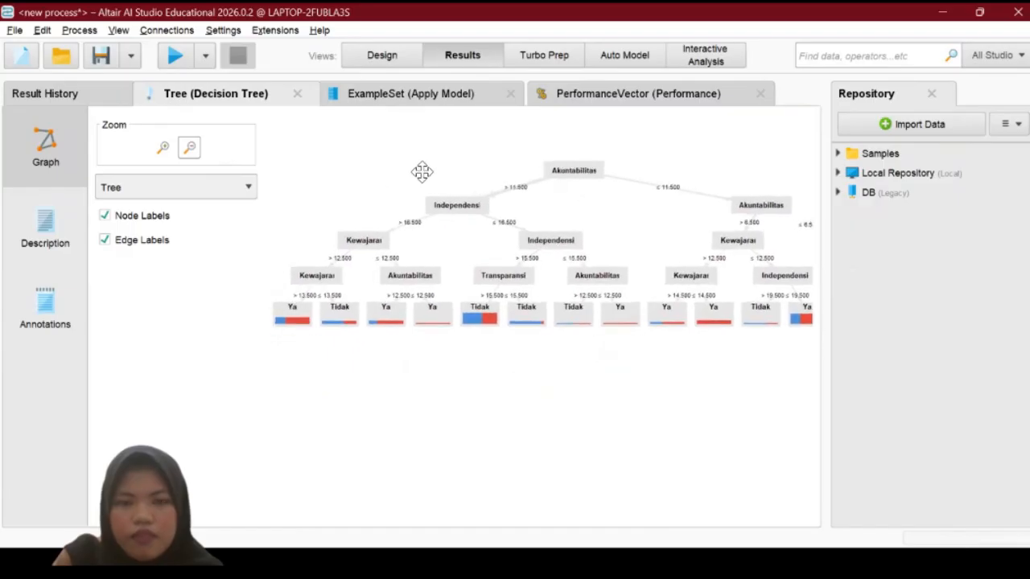
{"action": "left_click", "coordinate": [188, 148]}
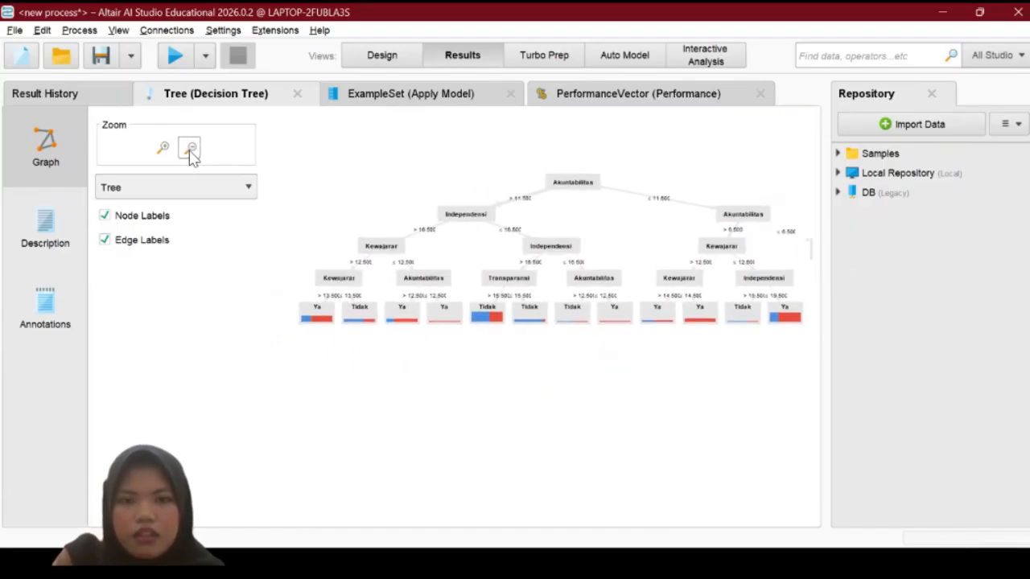
{"action": "left_click_drag", "start_coordinate": [464, 200], "coordinate": [460, 160]}
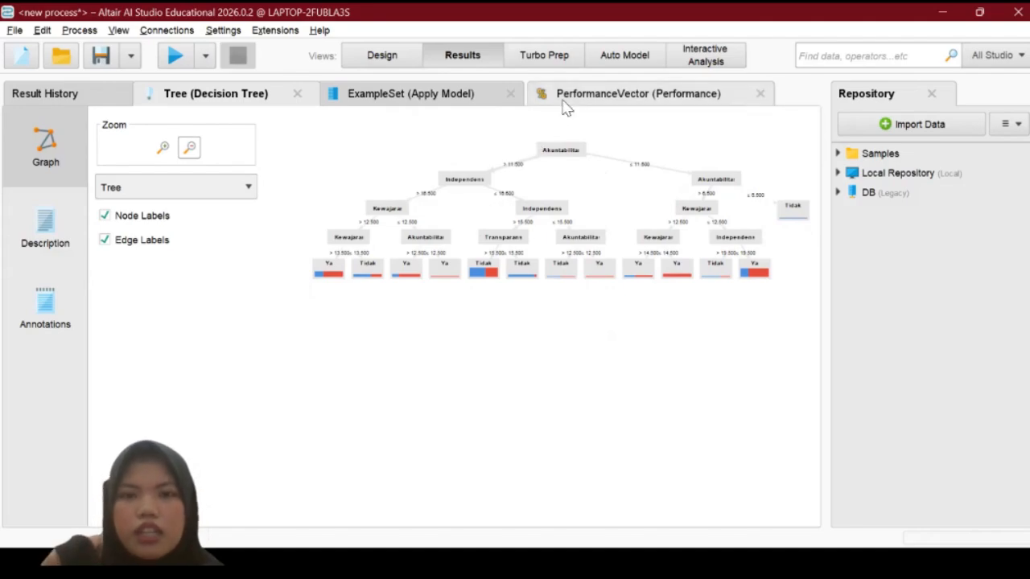
Review the Fraud predictions and confidences of the unpruned gini index model through the last ExampleSet rows, and check its performance accuracy table.
{"action": "left_click", "coordinate": [460, 93]}
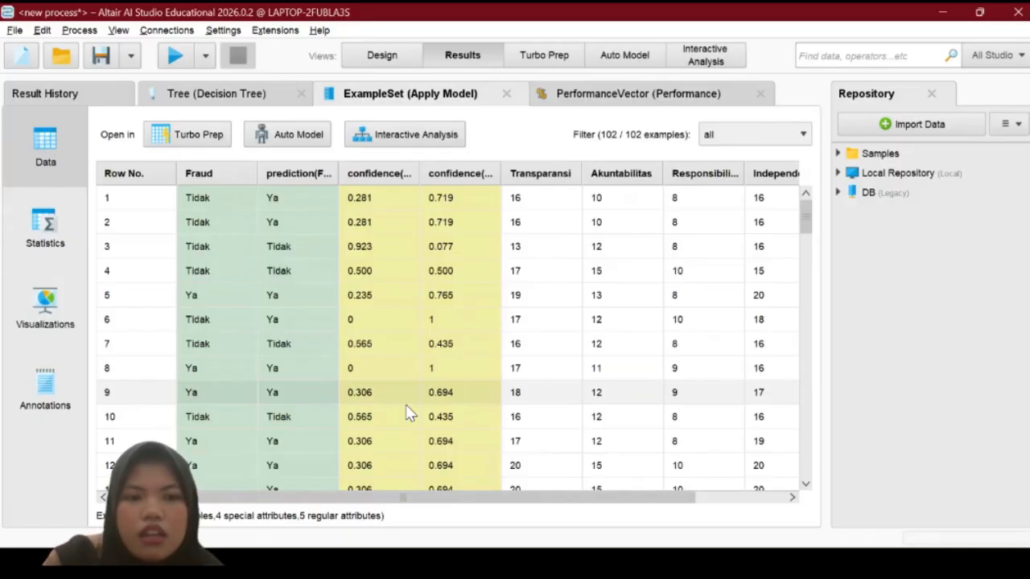
{"action": "scroll", "coordinate": [411, 413], "scroll_direction": "down", "scroll_amount": 20}
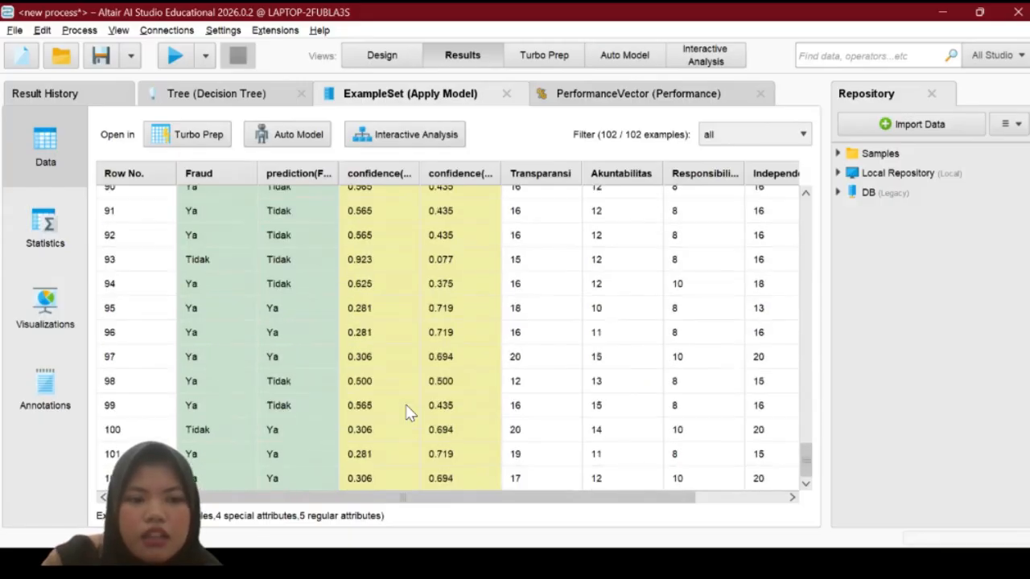
{"action": "left_click", "coordinate": [634, 95]}
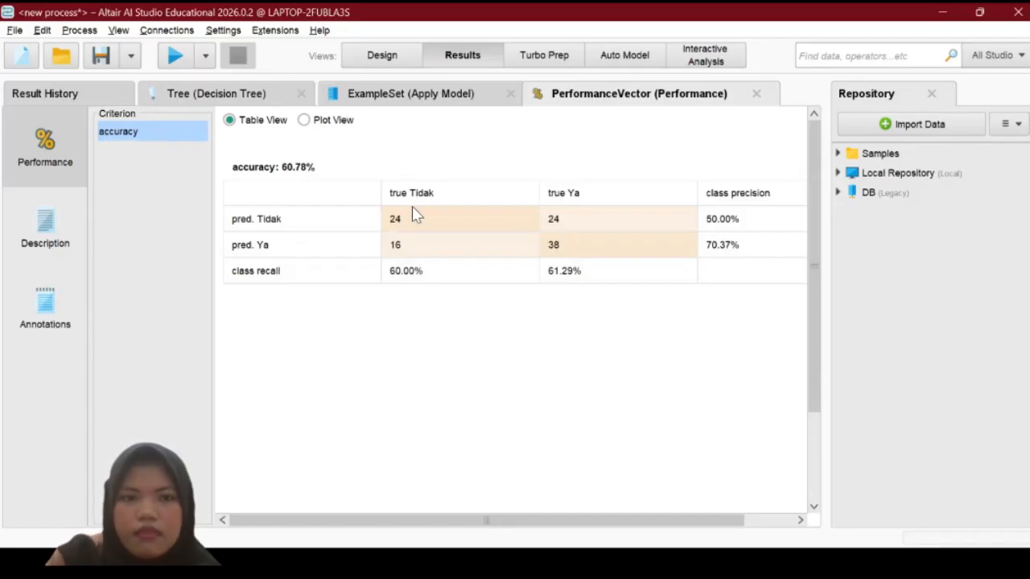
Return to the process design and check the criterion options available for the Decision Tree operator.
{"action": "left_click", "coordinate": [373, 66]}
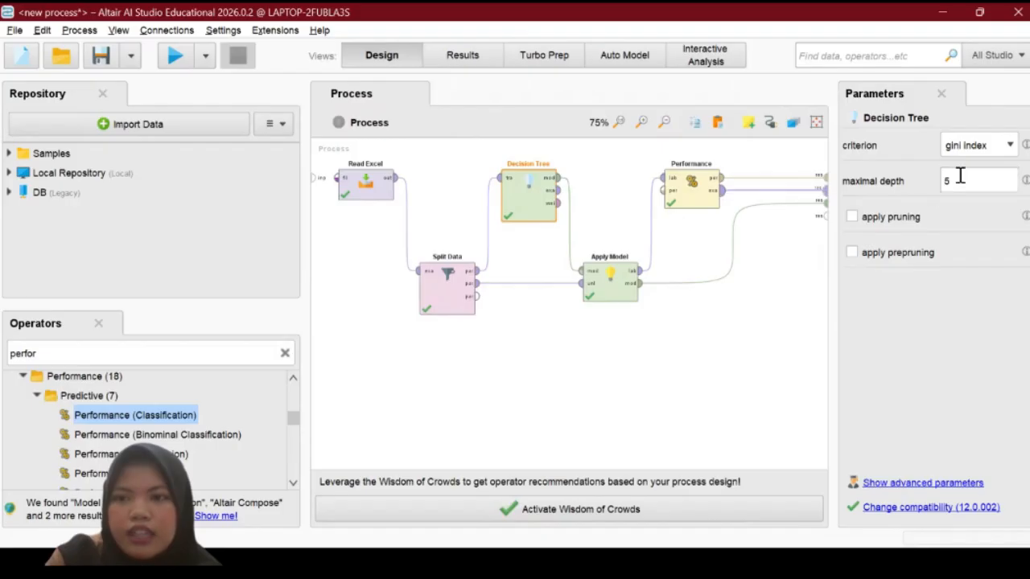
{"action": "left_click", "coordinate": [977, 152]}
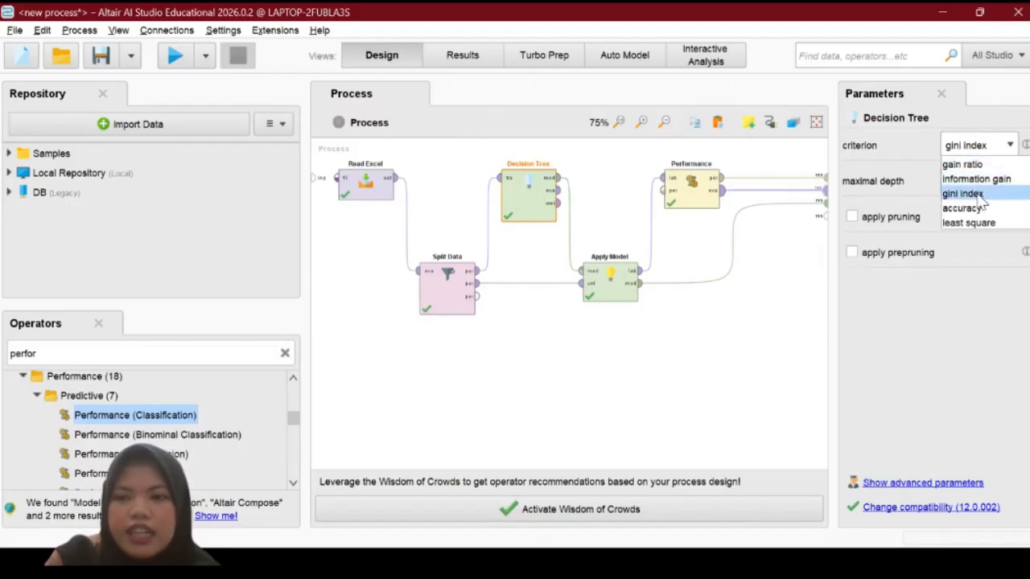
{"action": "left_click", "coordinate": [772, 267]}
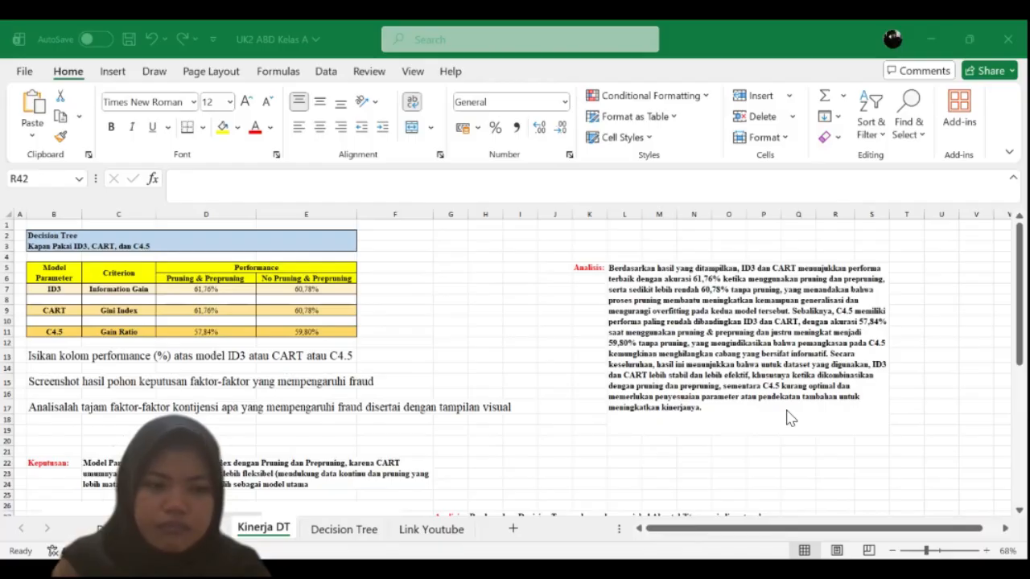
On the Kinerja DT sheet of the Excel workbook, read from the model performance comparison table down to the Keputusan note on choosing CART.
{"action": "scroll", "coordinate": [789, 417], "scroll_direction": "down", "scroll_amount": 1}
{"action": "scroll", "coordinate": [788, 418], "scroll_direction": "down", "scroll_amount": 2}
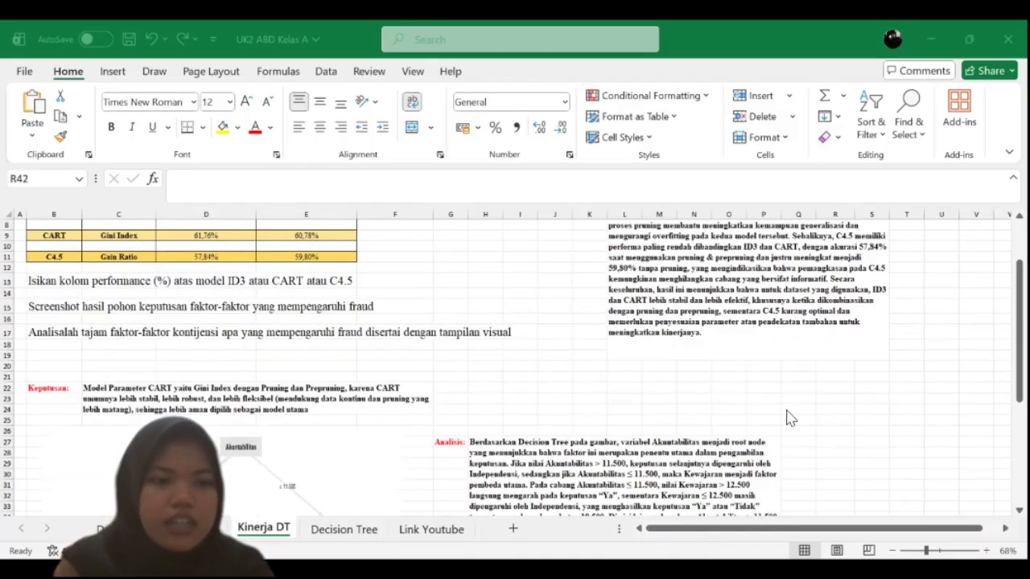
{"action": "scroll", "coordinate": [788, 417], "scroll_direction": "down", "scroll_amount": 3}
{"action": "scroll", "coordinate": [789, 417], "scroll_direction": "down", "scroll_amount": 2}
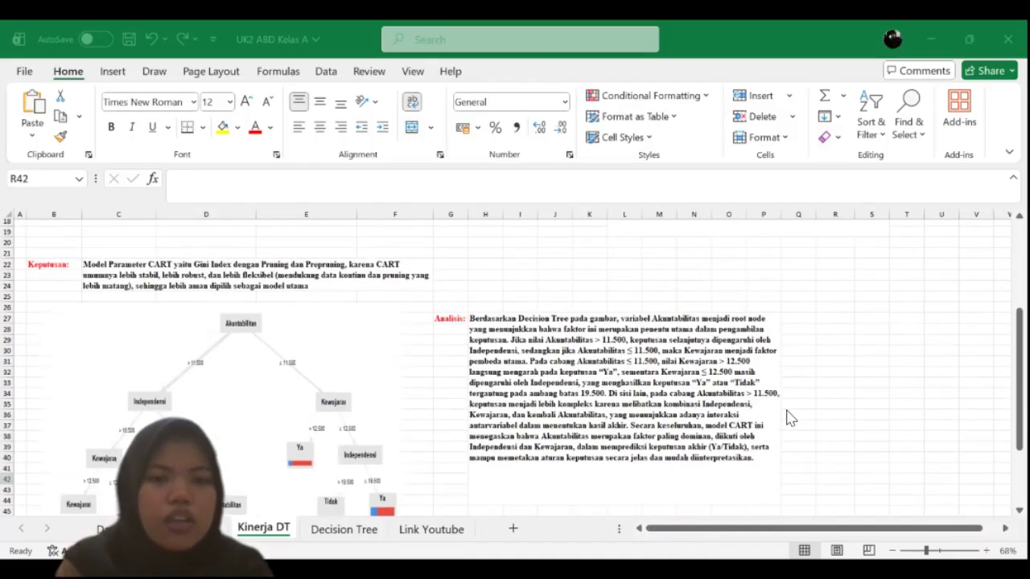
{"action": "scroll", "coordinate": [315, 333], "scroll_direction": "up", "scroll_amount": 1}
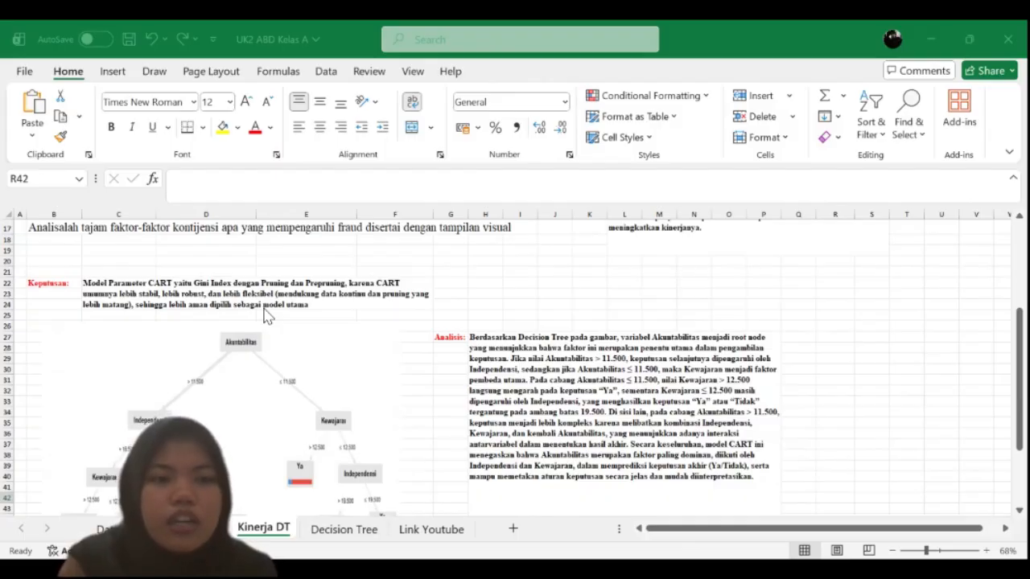
{"action": "scroll", "coordinate": [268, 317], "scroll_direction": "down", "scroll_amount": 1}
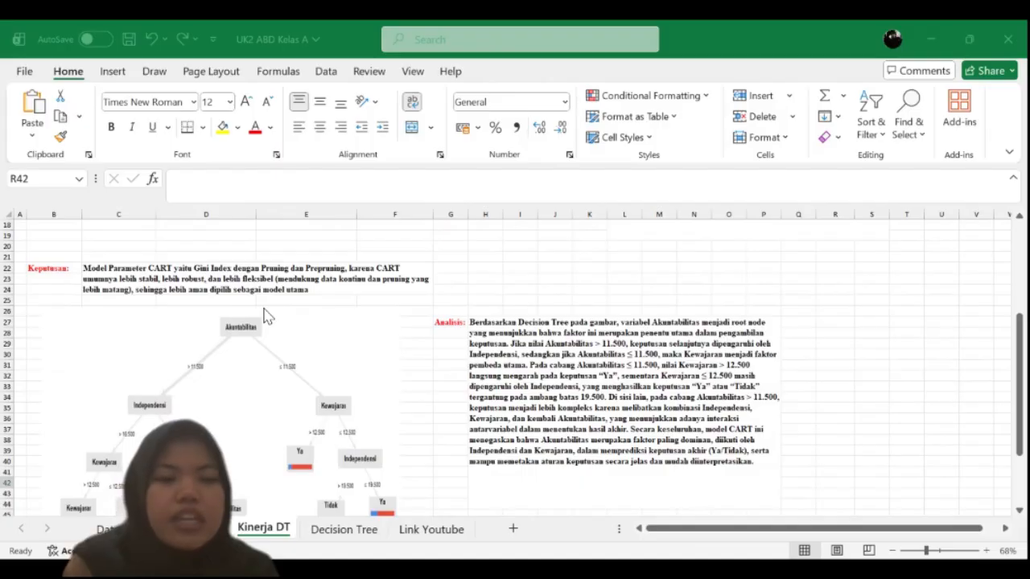
{"action": "scroll", "coordinate": [268, 316], "scroll_direction": "down", "scroll_amount": 1}
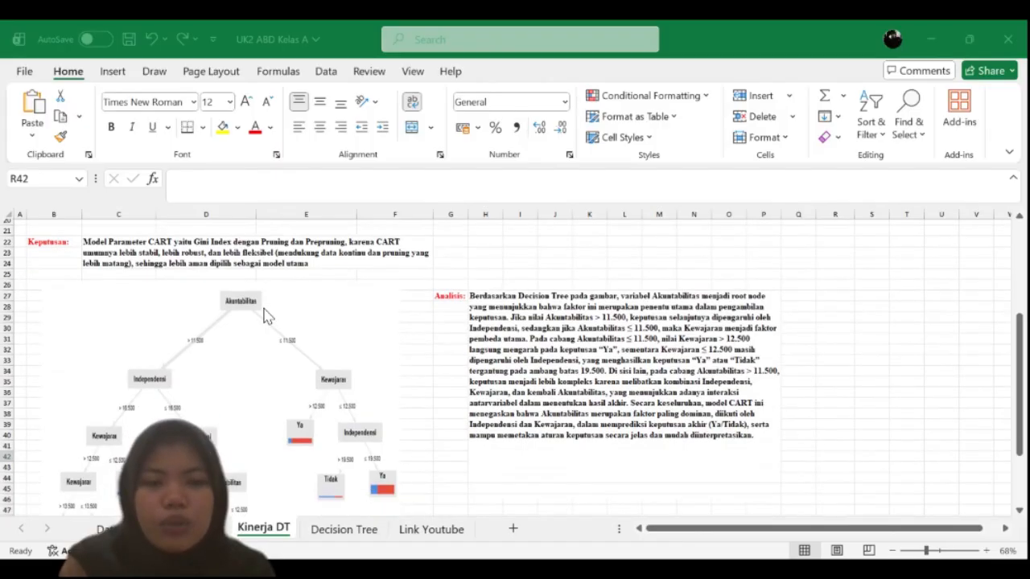
Examine the CART decision tree picture, including its Kewajaran and Independensi branches, together with the Analisis text beside it.
{"action": "scroll", "coordinate": [268, 316], "scroll_direction": "down", "scroll_amount": 1}
{"action": "scroll", "coordinate": [268, 317], "scroll_direction": "down", "scroll_amount": 1}
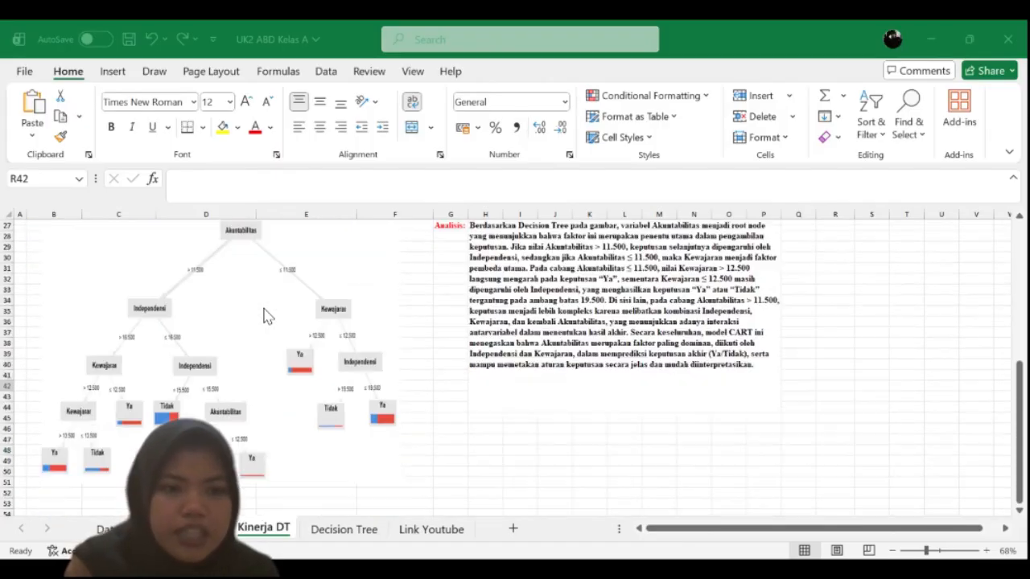
{"action": "scroll", "coordinate": [268, 316], "scroll_direction": "down", "scroll_amount": 1}
{"action": "scroll", "coordinate": [268, 317], "scroll_direction": "down", "scroll_amount": 1}
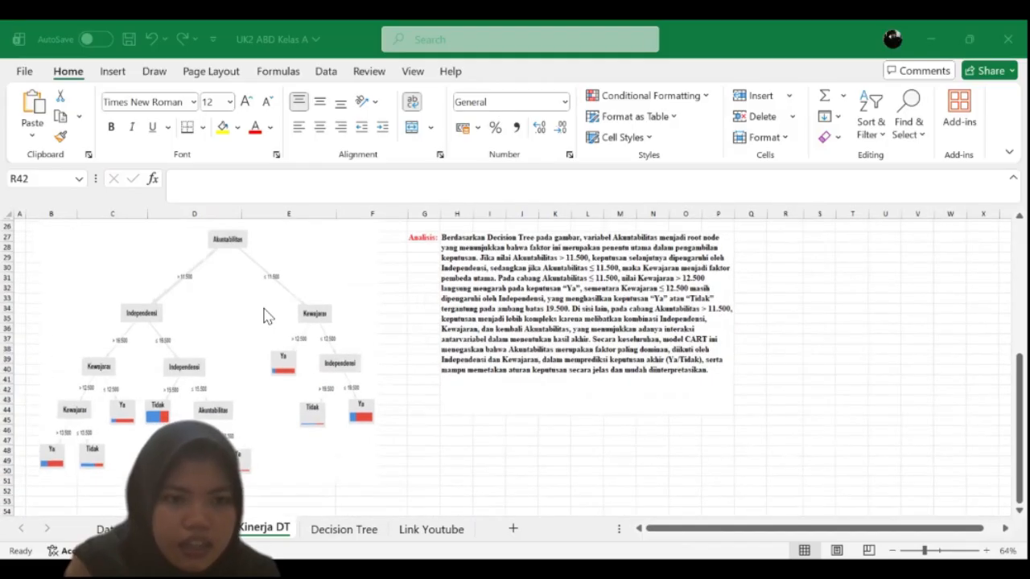
{"action": "scroll", "coordinate": [268, 317], "scroll_direction": "up", "scroll_amount": 1}
{"action": "scroll", "coordinate": [268, 316], "scroll_direction": "down", "scroll_amount": 1}
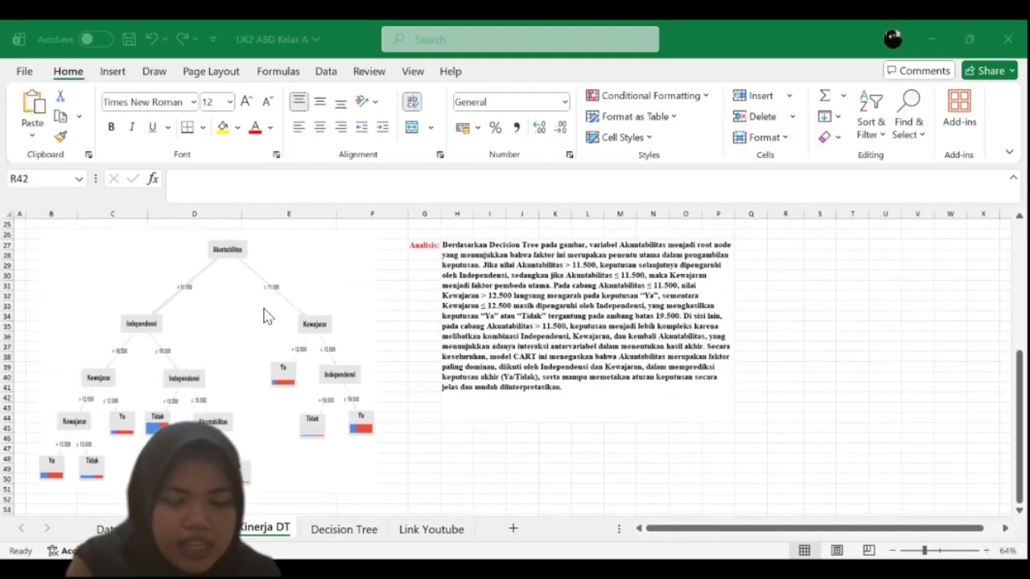
{"action": "scroll", "coordinate": [268, 316], "scroll_direction": "up", "scroll_amount": 2}
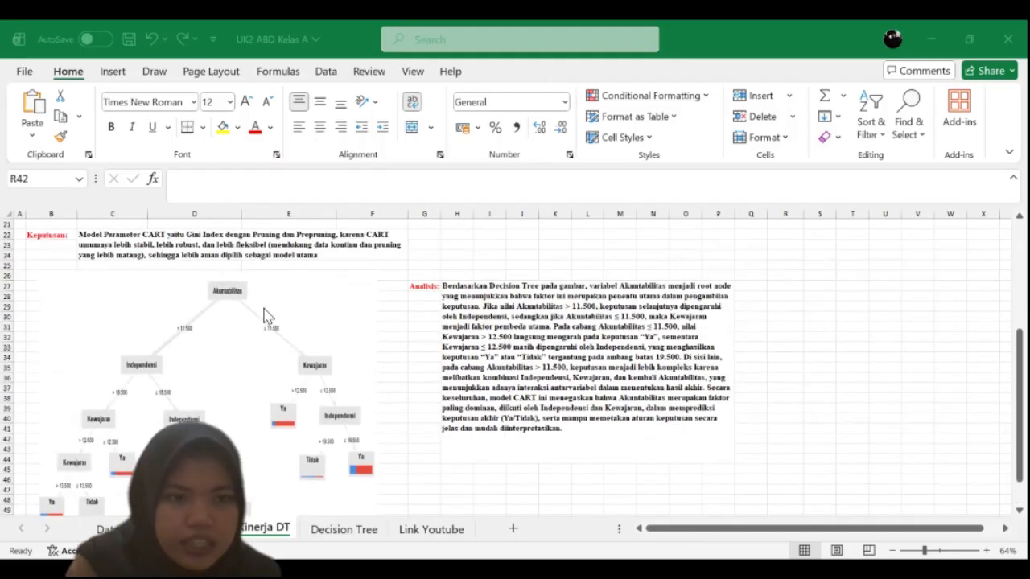
{"action": "scroll", "coordinate": [268, 316], "scroll_direction": "down", "scroll_amount": 1}
{"action": "scroll", "coordinate": [268, 316], "scroll_direction": "down", "scroll_amount": 3}
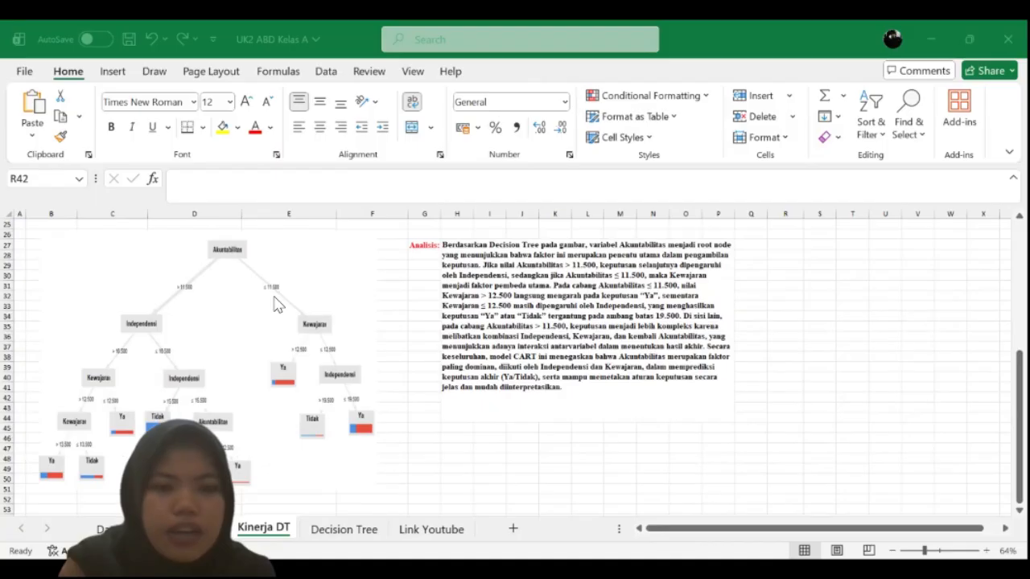
{"action": "left_click", "coordinate": [294, 373]}
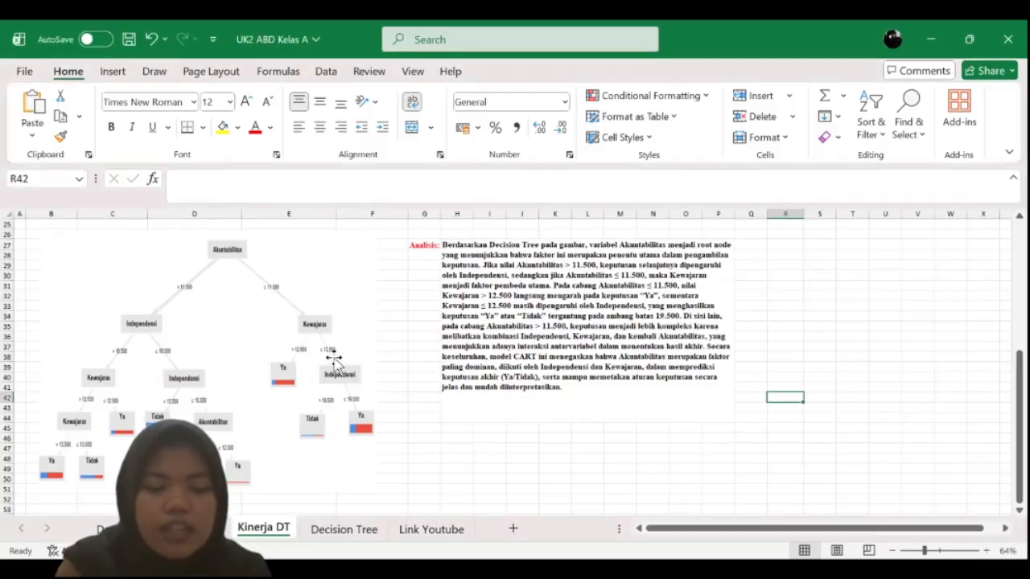